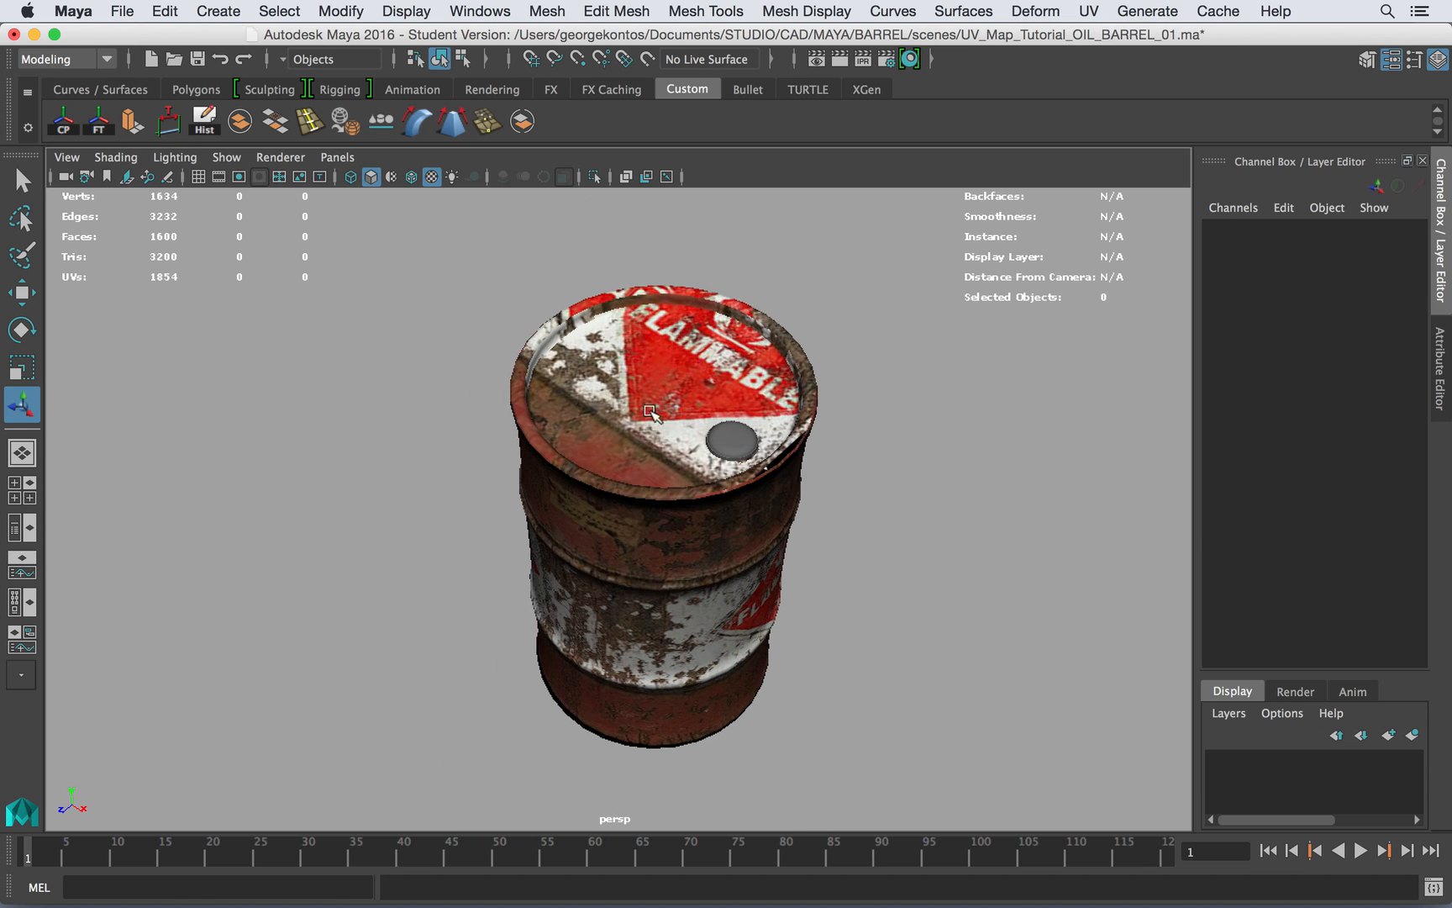
- Select the barrel and switch the viewport to shaded display without textures
{"action": "left_click", "coordinate": [653, 365]}
{"action": "left_click_drag", "start_coordinate": [748, 430], "coordinate": [643, 346], "text": "alt"}
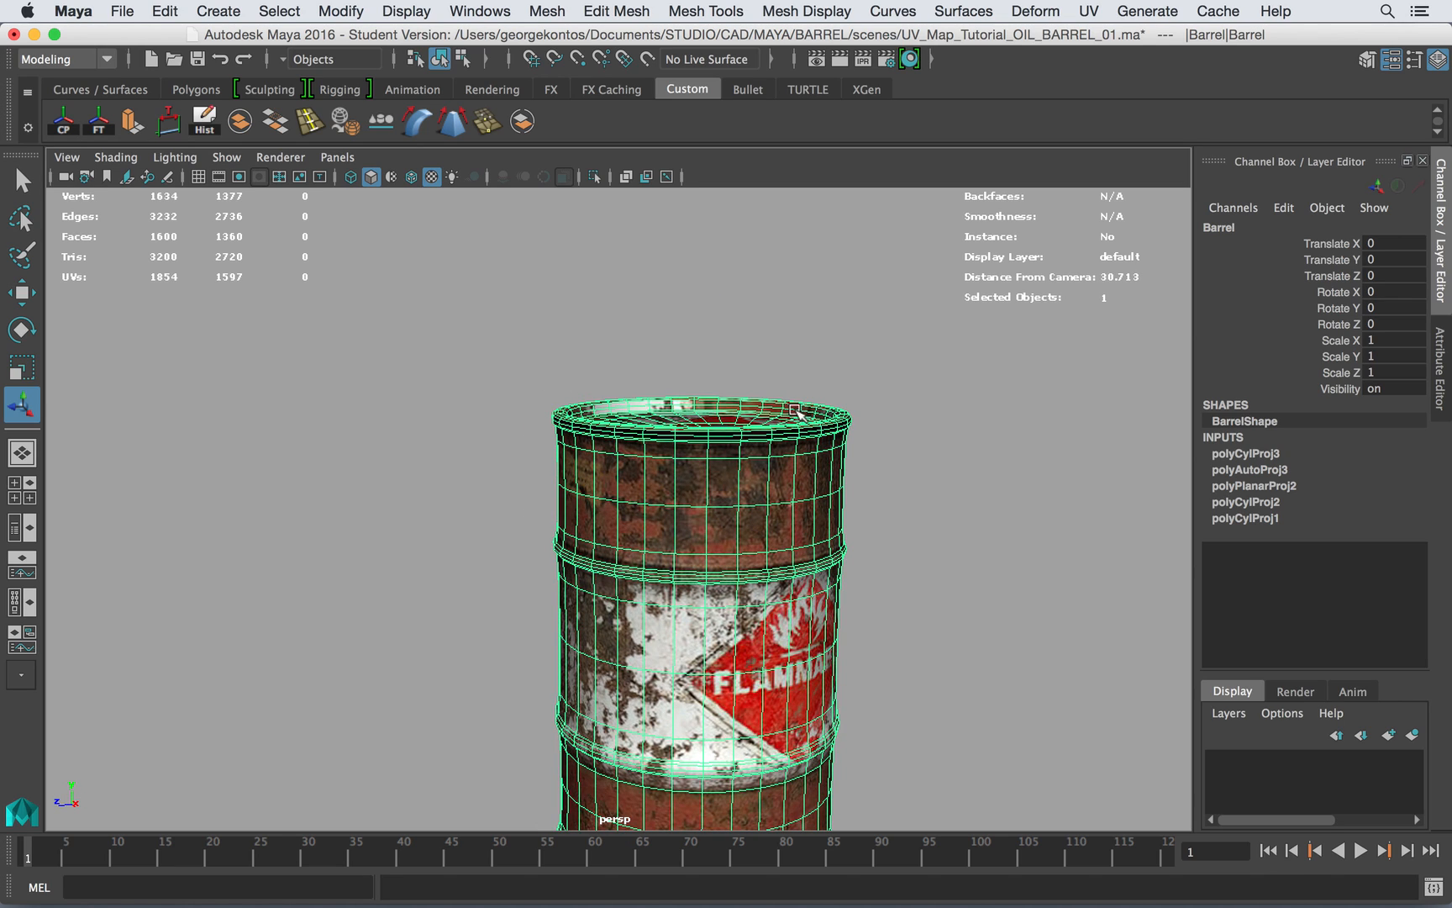
{"action": "middle_click_drag", "start_coordinate": [792, 407], "coordinate": [713, 340], "text": "alt"}
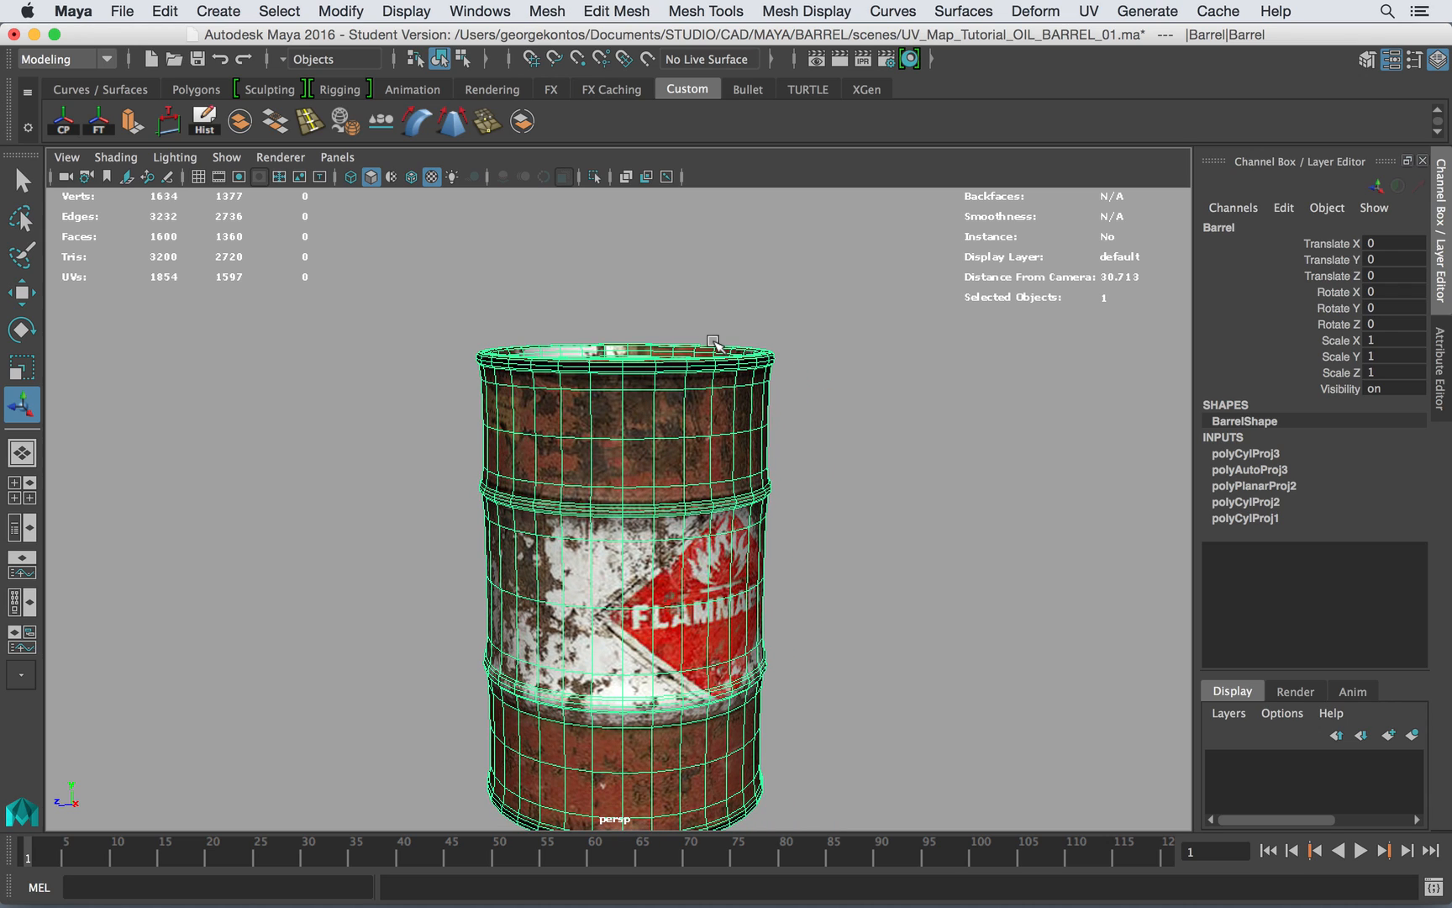
{"action": "key", "text": "5"}
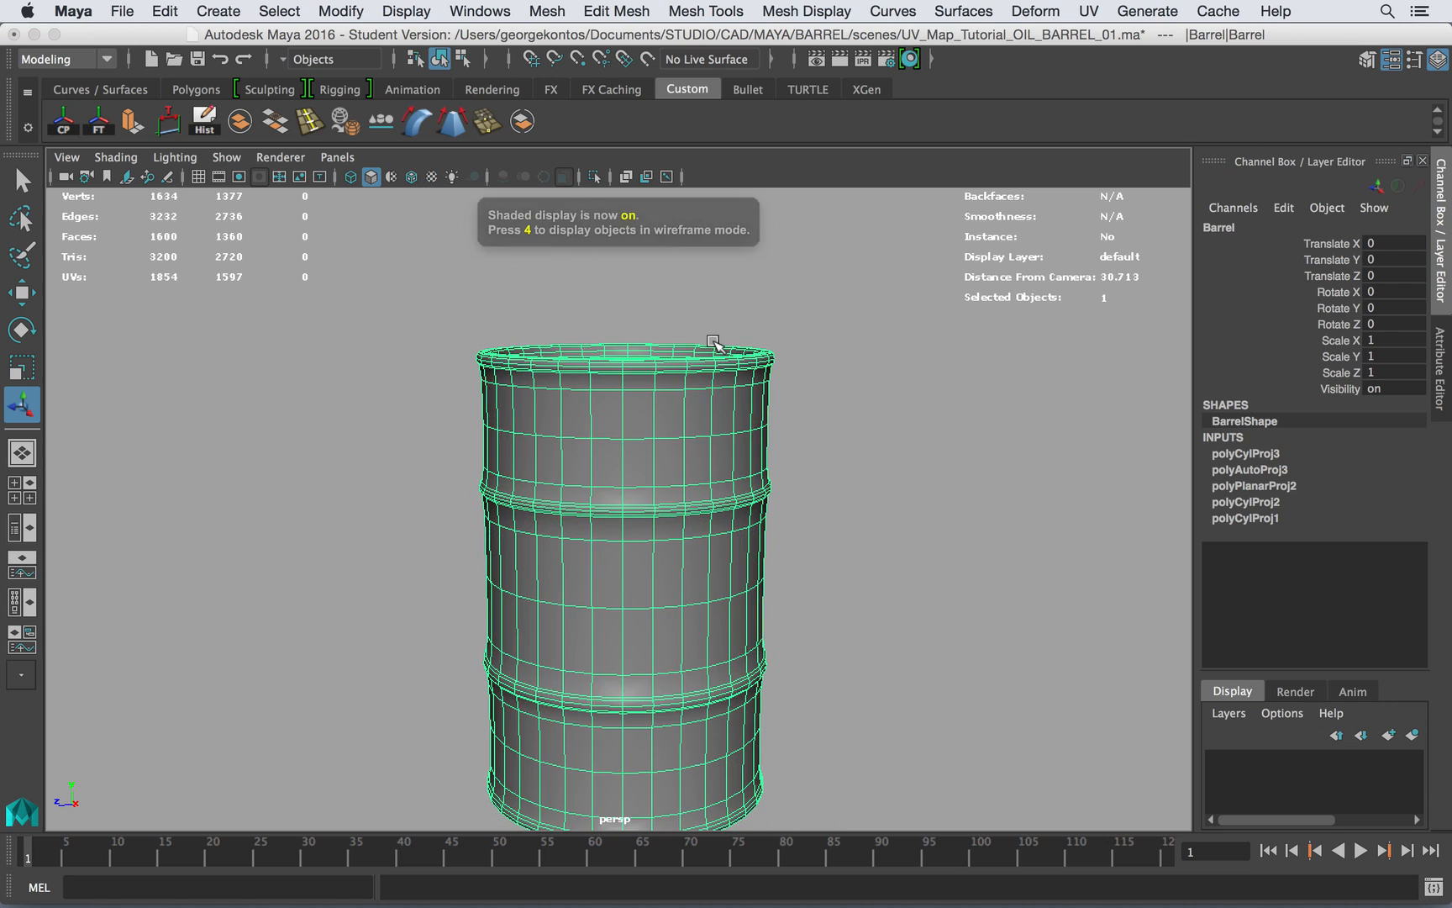
{"action": "left_click_drag", "start_coordinate": [716, 351], "coordinate": [727, 401], "text": "alt"}
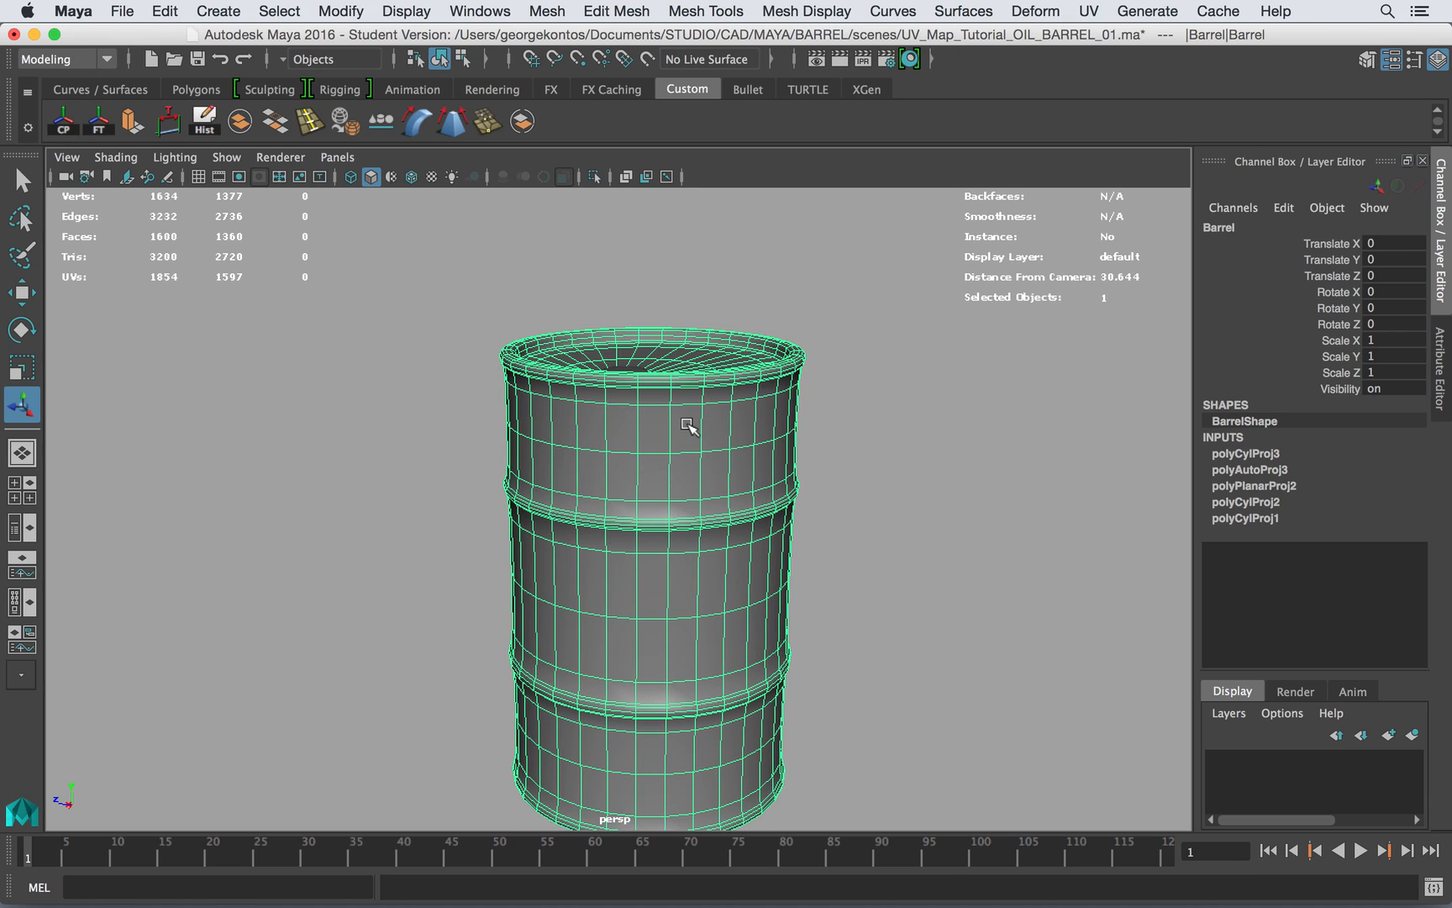
- In the side view, select the faces across the barrel's top end in face selection mode
{"action": "key", "text": "space"}
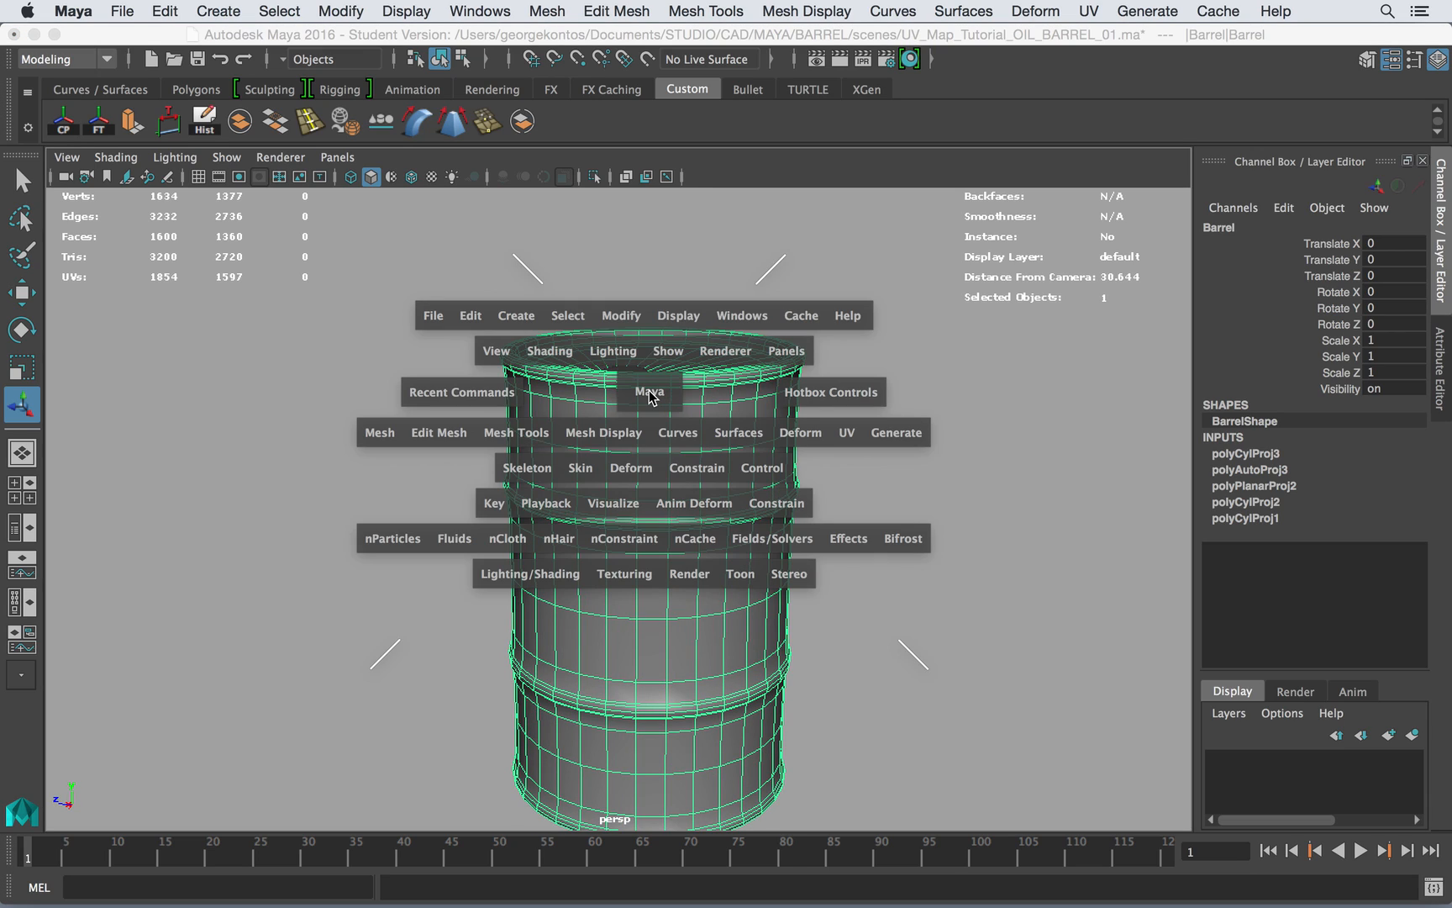
{"action": "left_click_drag", "start_coordinate": [661, 397], "coordinate": [751, 398]}
{"action": "middle_click_drag", "start_coordinate": [780, 461], "coordinate": [723, 364], "text": "alt"}
{"action": "right_click_drag", "start_coordinate": [723, 364], "coordinate": [270, 346], "text": "alt"}
{"action": "right_click", "coordinate": [602, 455]}
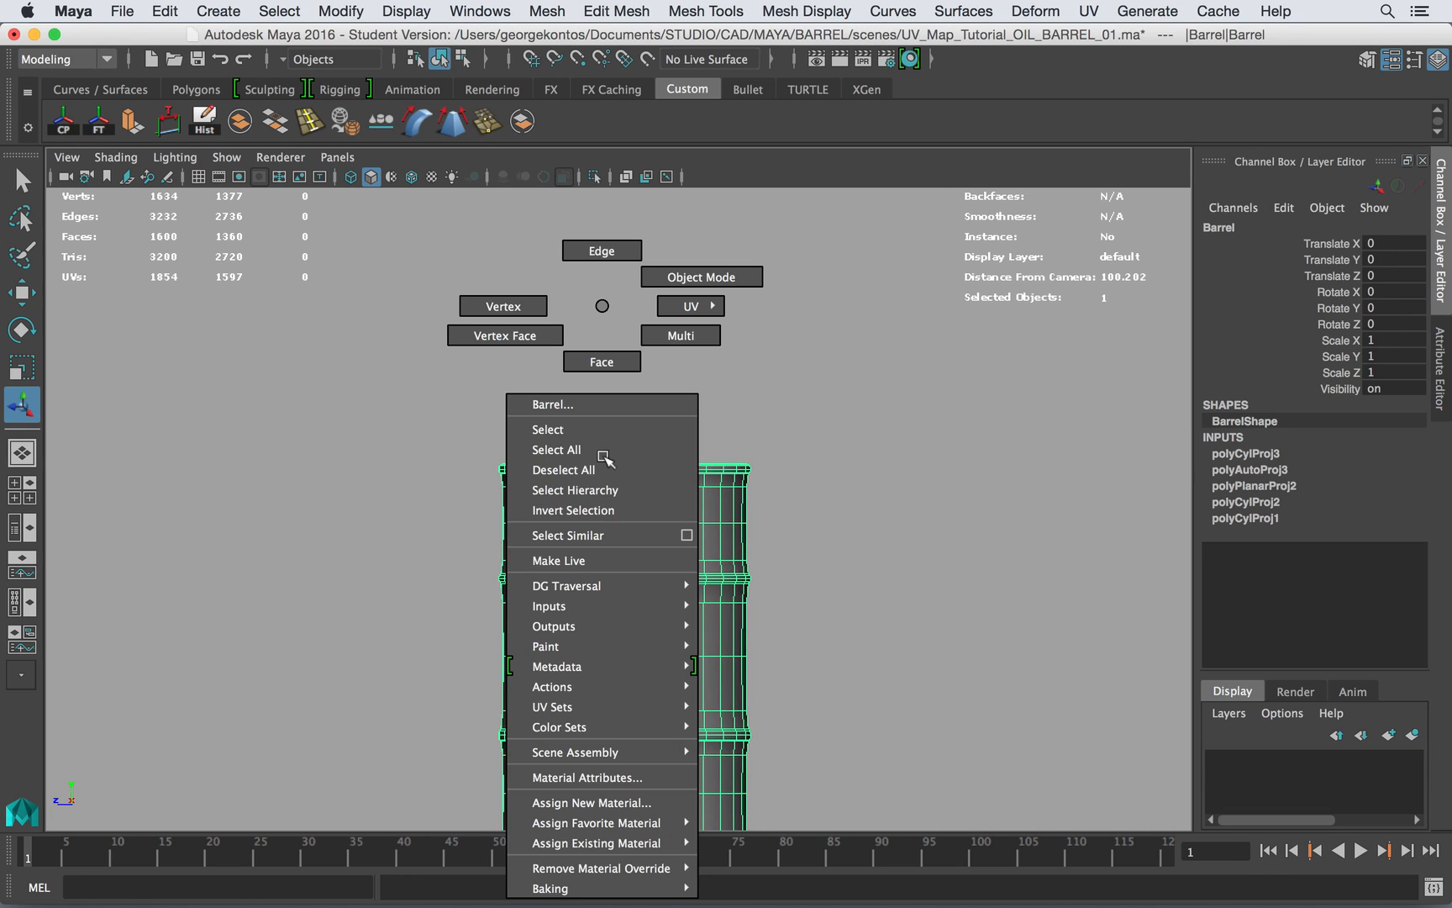
{"action": "left_click", "coordinate": [607, 362]}
{"action": "left_click_drag", "start_coordinate": [691, 448], "coordinate": [801, 480]}
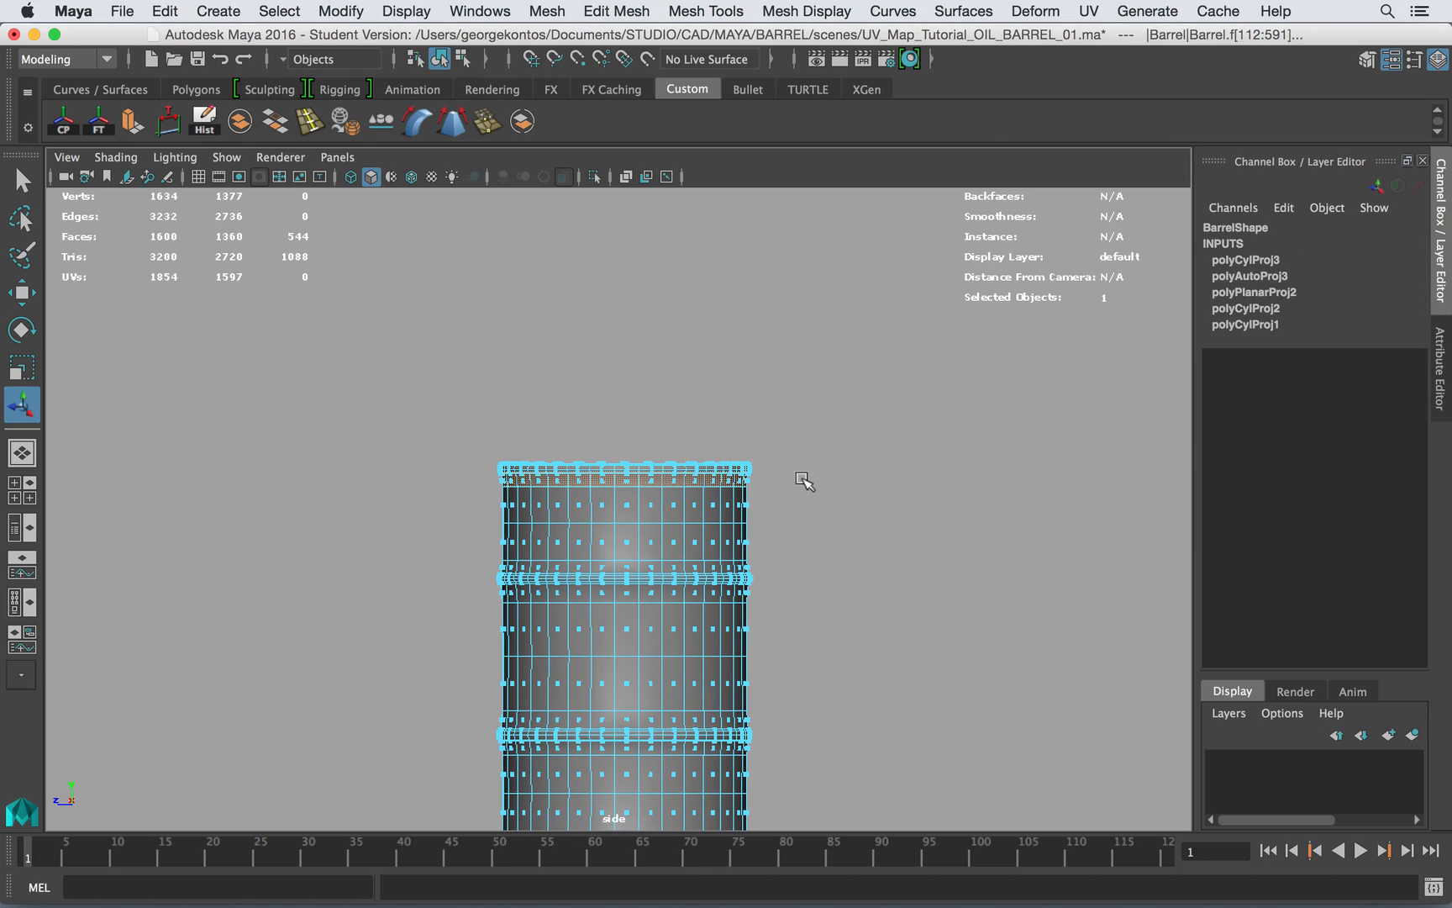
- In the perspective view, deselect the face loop below the barrel's rim and the lowest face loop of the rim
{"action": "key", "text": "space"}
{"action": "left_click_drag", "start_coordinate": [665, 464], "coordinate": [670, 396]}
{"action": "mouse_move", "coordinate": [670, 403]}
{"action": "left_mouse_down", "text": "alt"}
{"action": "mouse_move", "coordinate": [652, 463]}
{"action": "mouse_move", "coordinate": [662, 424]}
{"action": "left_mouse_up", "text": "alt"}
{"action": "right_click_drag", "start_coordinate": [893, 364], "coordinate": [1025, 374], "text": "alt"}
{"action": "middle_click_drag", "start_coordinate": [758, 328], "coordinate": [715, 419], "text": "alt"}
{"action": "right_click_drag", "start_coordinate": [597, 341], "coordinate": [794, 383], "text": "alt"}
{"action": "left_click_drag", "start_coordinate": [790, 388], "coordinate": [773, 356], "text": "alt"}
{"action": "left_click_drag", "start_coordinate": [486, 360], "coordinate": [475, 365], "text": "alt"}
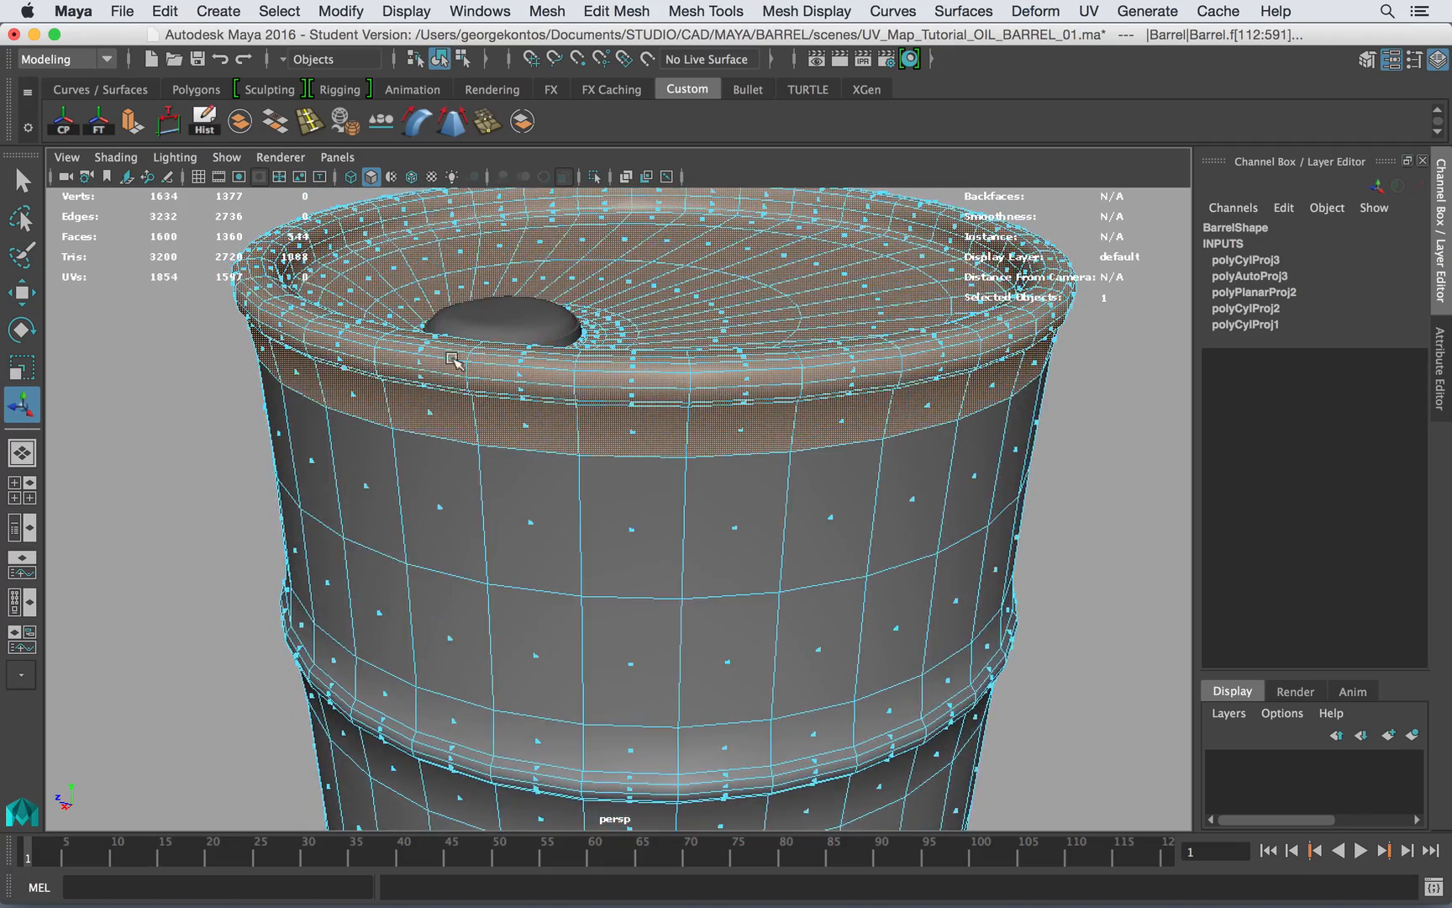
{"action": "right_click_drag", "start_coordinate": [475, 364], "coordinate": [509, 353], "text": "alt"}
{"action": "middle_click_drag", "start_coordinate": [503, 340], "coordinate": [552, 371], "text": "alt"}
{"action": "left_click_drag", "start_coordinate": [552, 371], "coordinate": [563, 399], "text": "alt"}
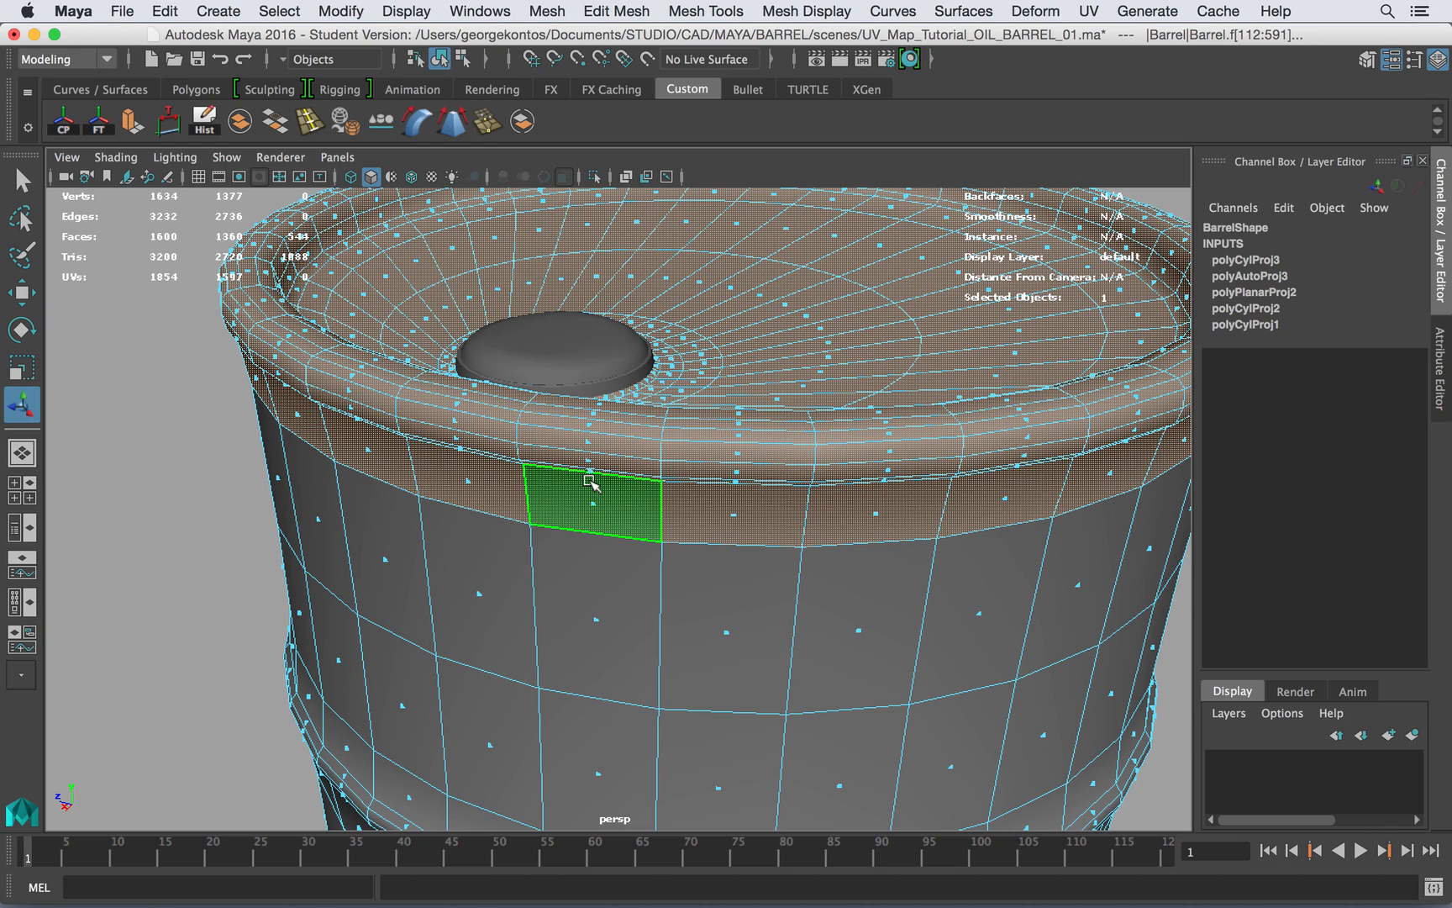
{"action": "left_click", "coordinate": [470, 490], "text": "ctrl"}
{"action": "double_click", "coordinate": [592, 497], "text": "ctrl"}
{"action": "left_click_drag", "start_coordinate": [600, 528], "coordinate": [576, 580], "text": "alt"}
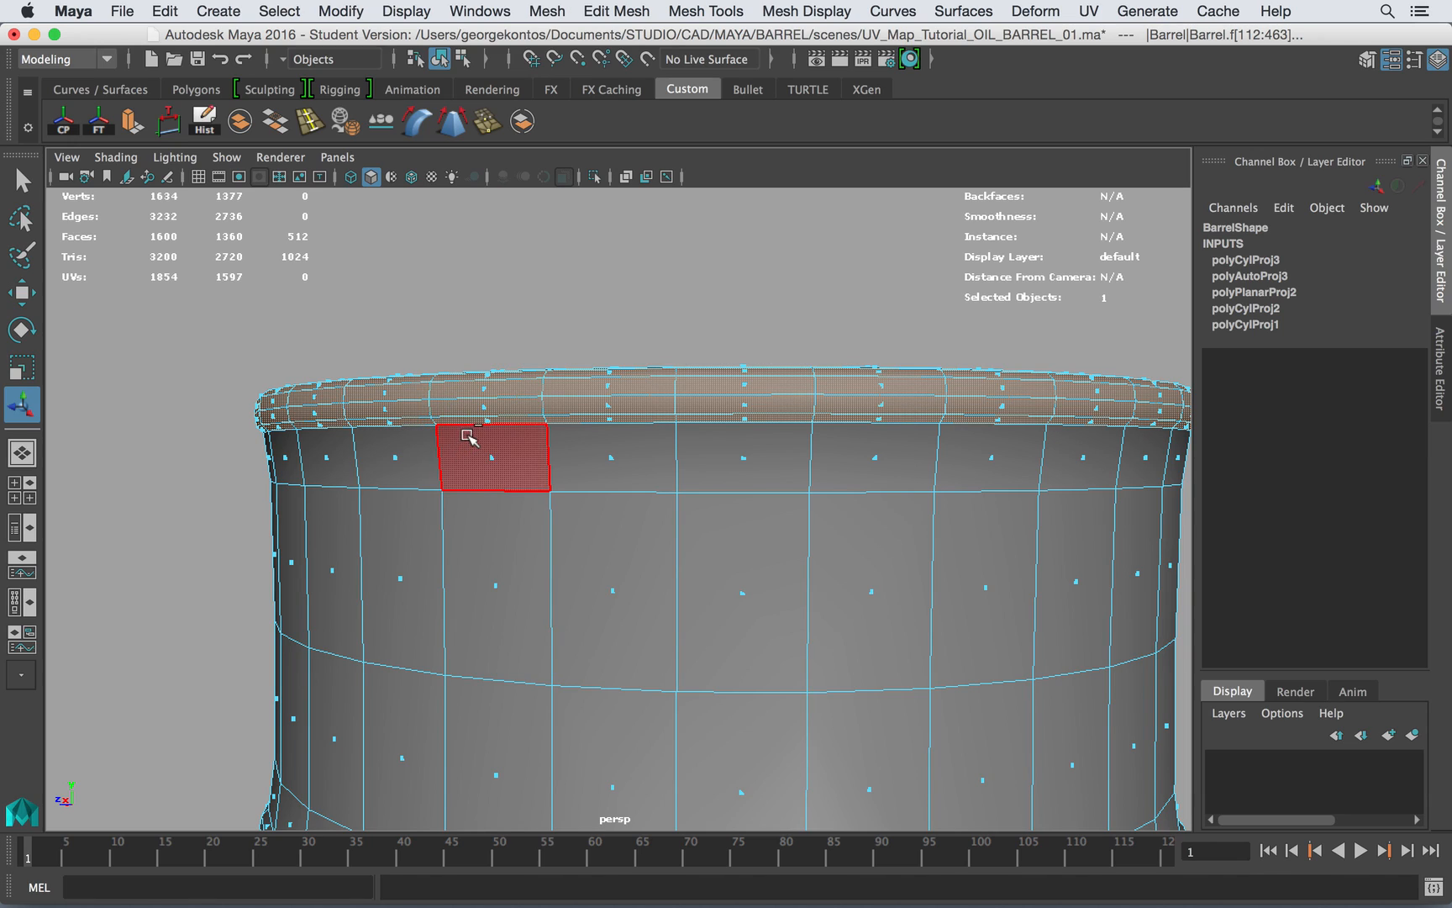
{"action": "left_click", "coordinate": [499, 420], "text": "ctrl"}
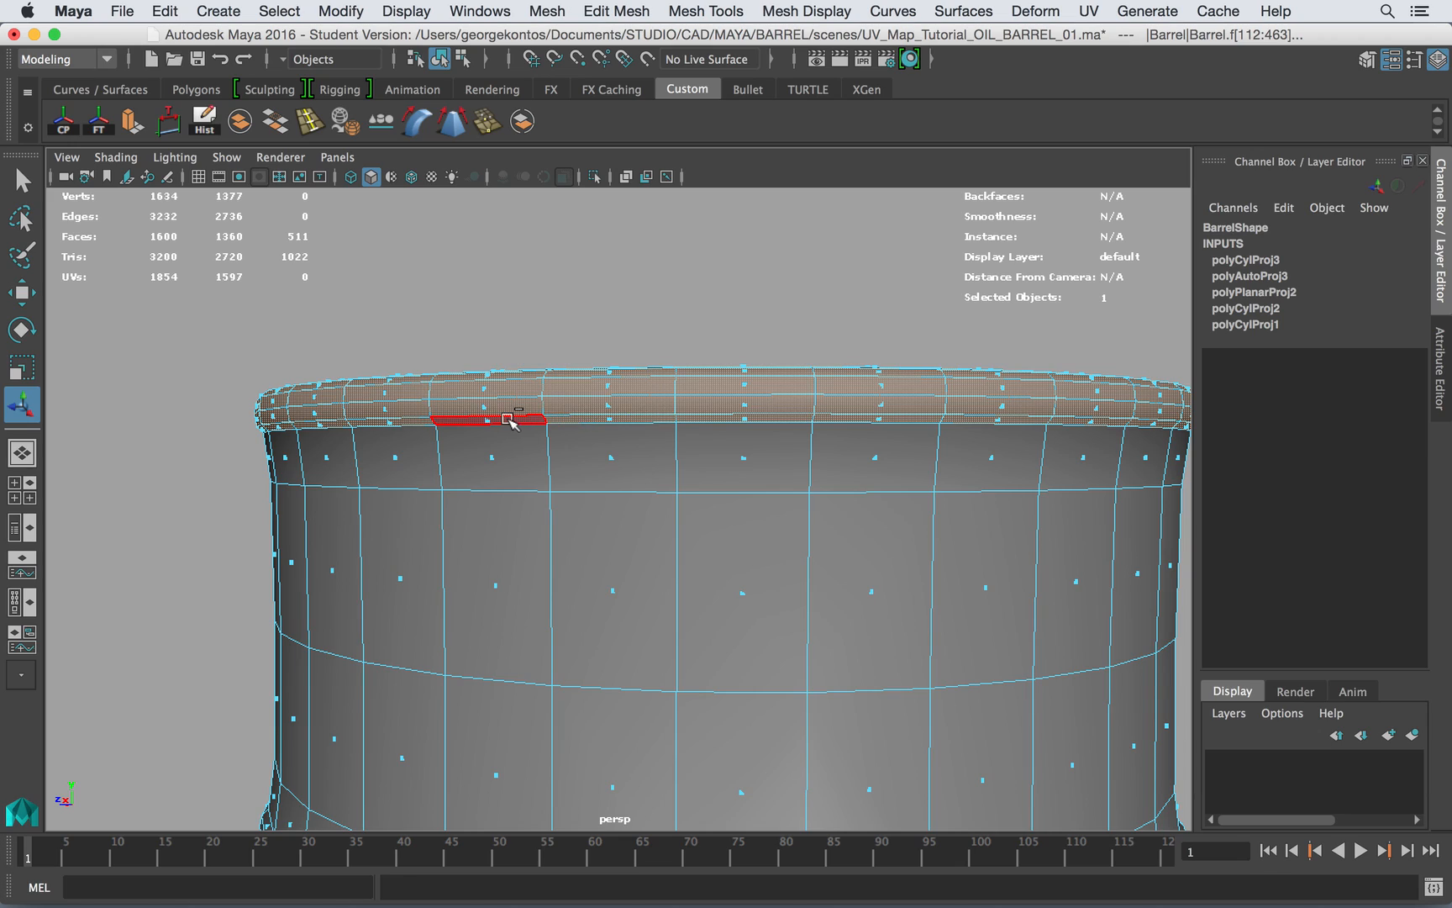
{"action": "double_click", "coordinate": [585, 418], "text": "ctrl"}
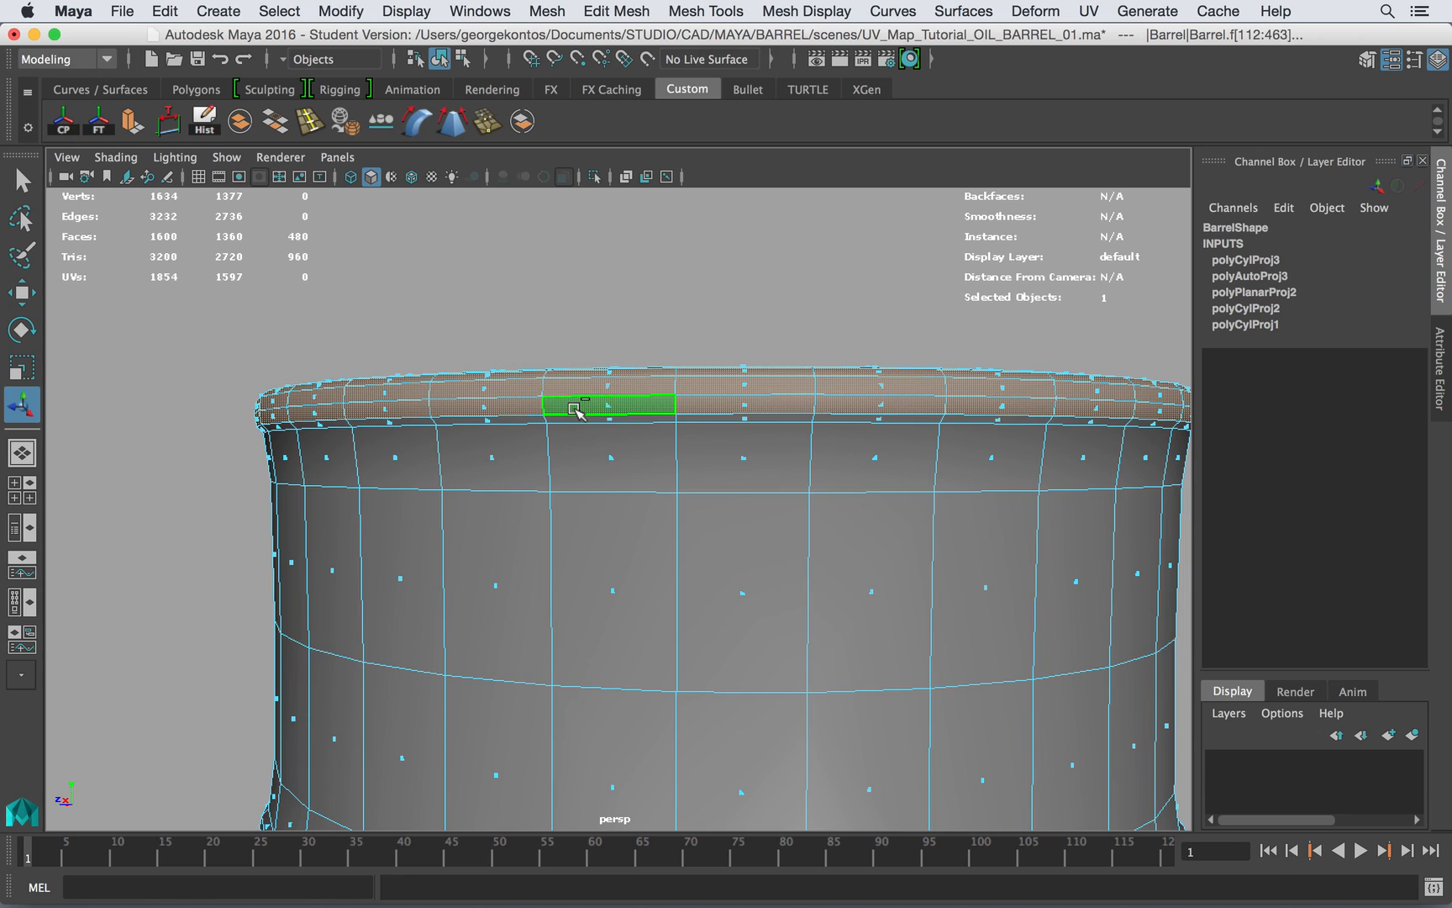
{"action": "left_click", "coordinate": [483, 408], "text": "ctrl"}
{"action": "double_click", "coordinate": [763, 409], "text": "ctrl"}
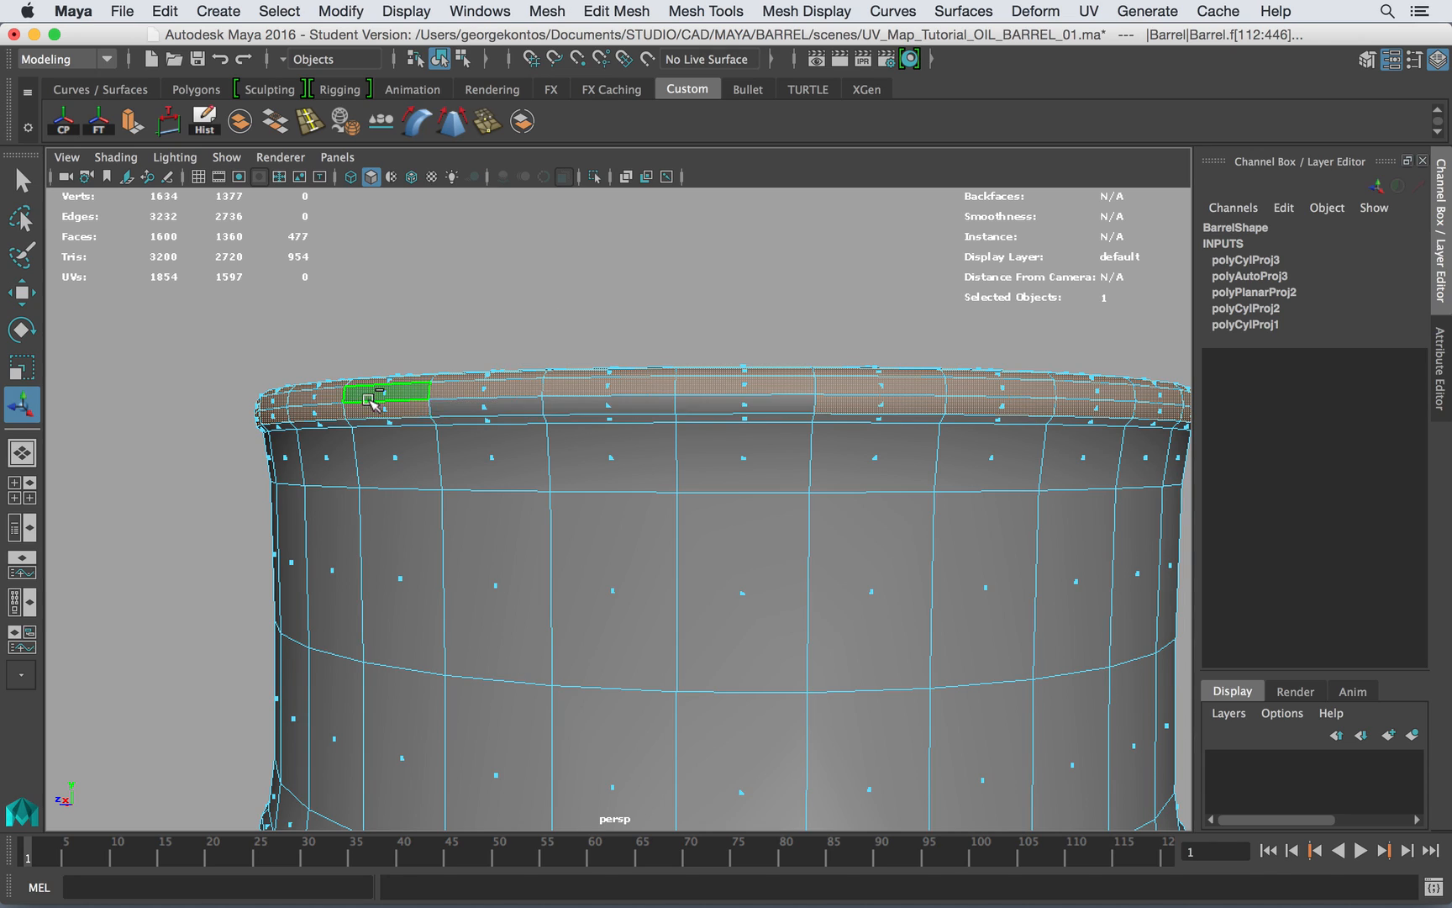
{"action": "left_click", "coordinate": [392, 410], "text": "ctrl"}
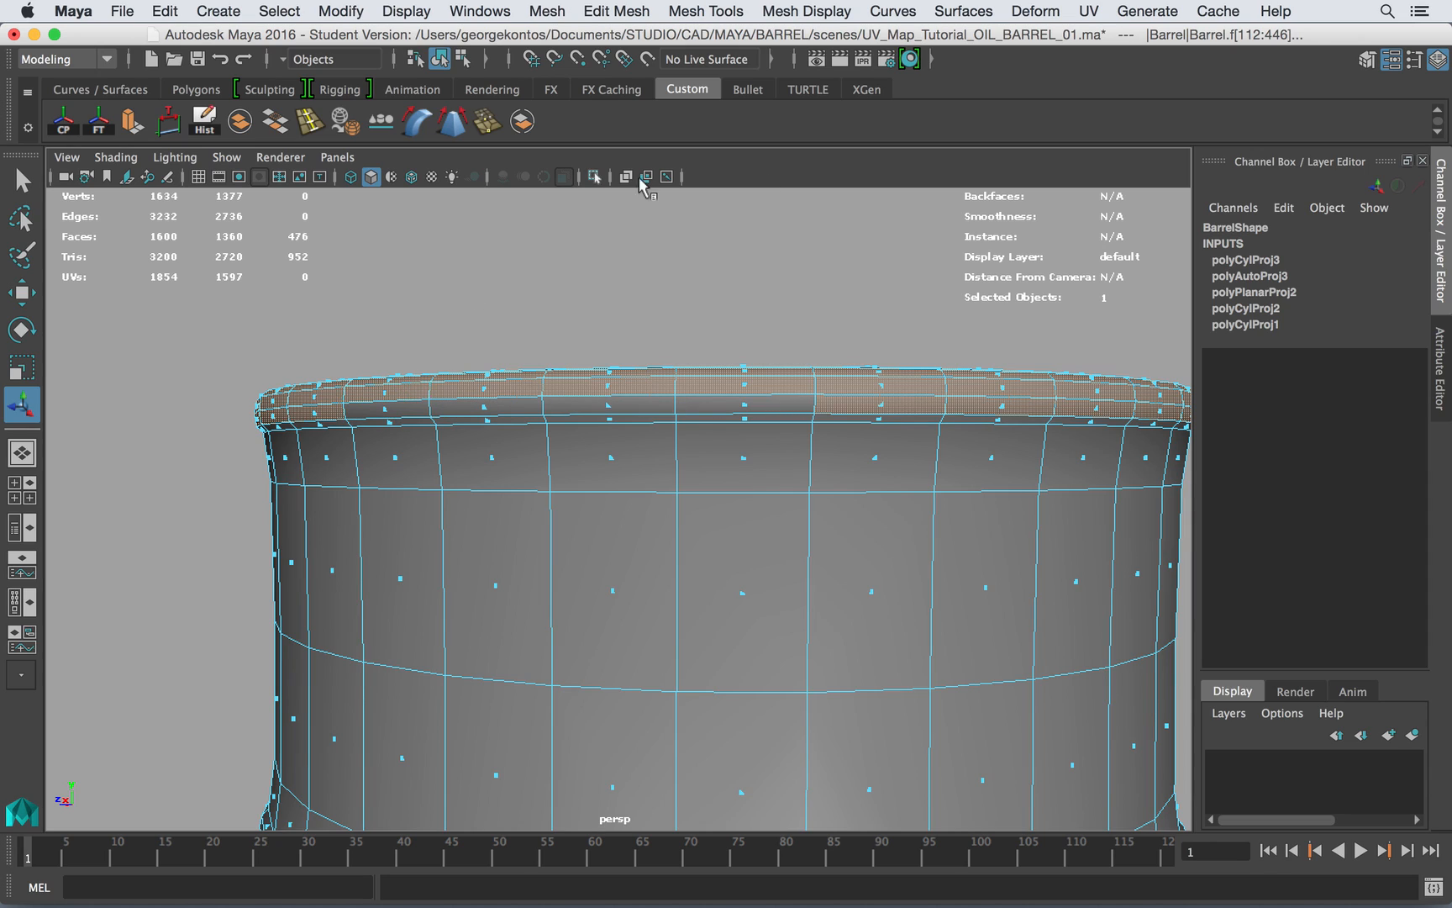
{"action": "left_click", "coordinate": [848, 410], "text": "ctrl"}
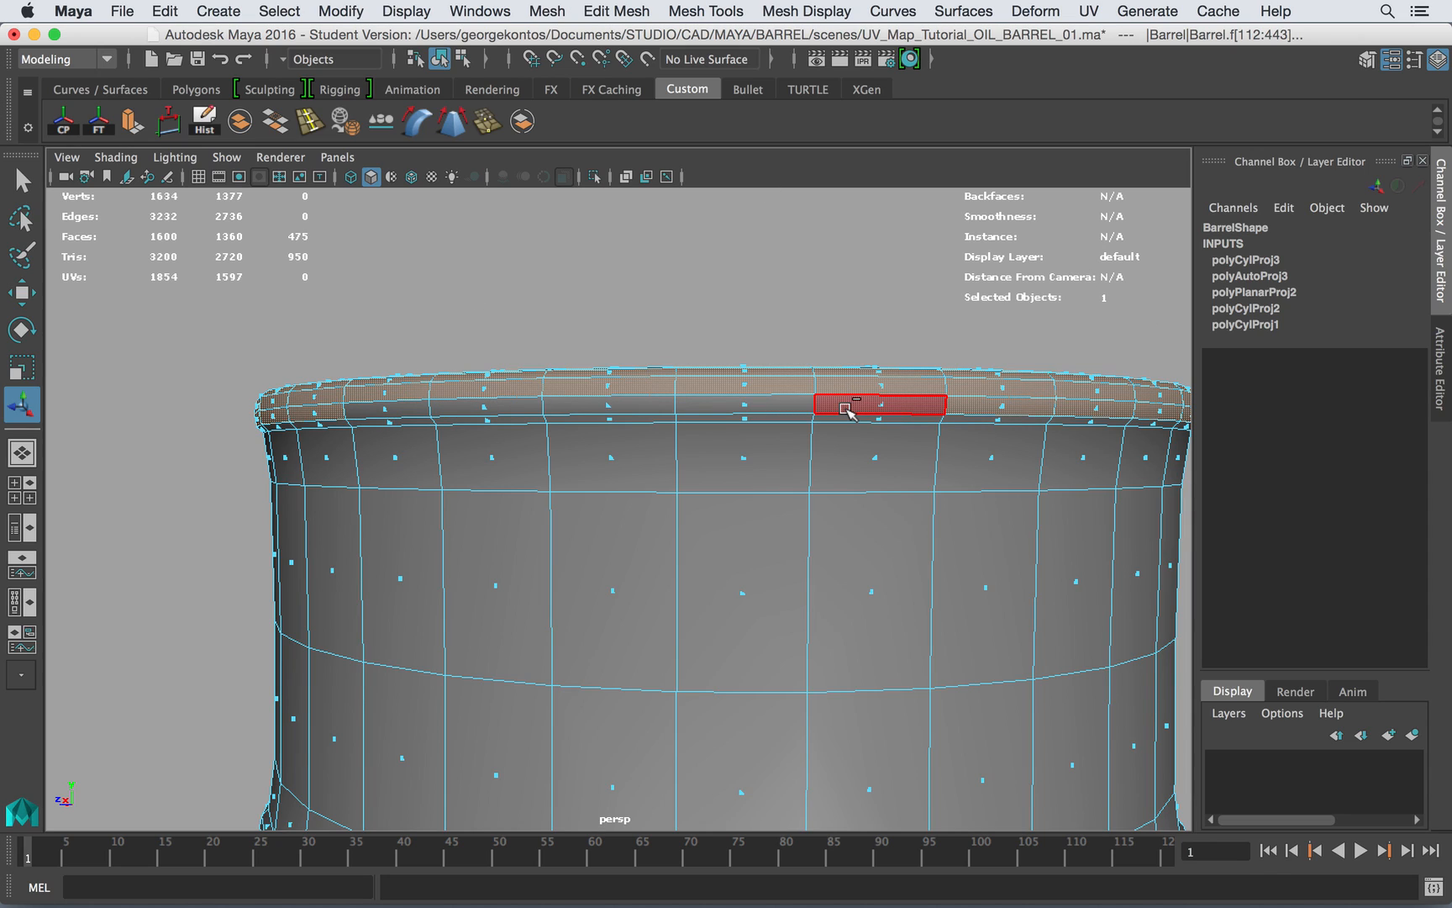
{"action": "left_click", "coordinate": [315, 410], "text": "ctrl"}
{"action": "left_click", "coordinate": [971, 404], "text": "ctrl"}
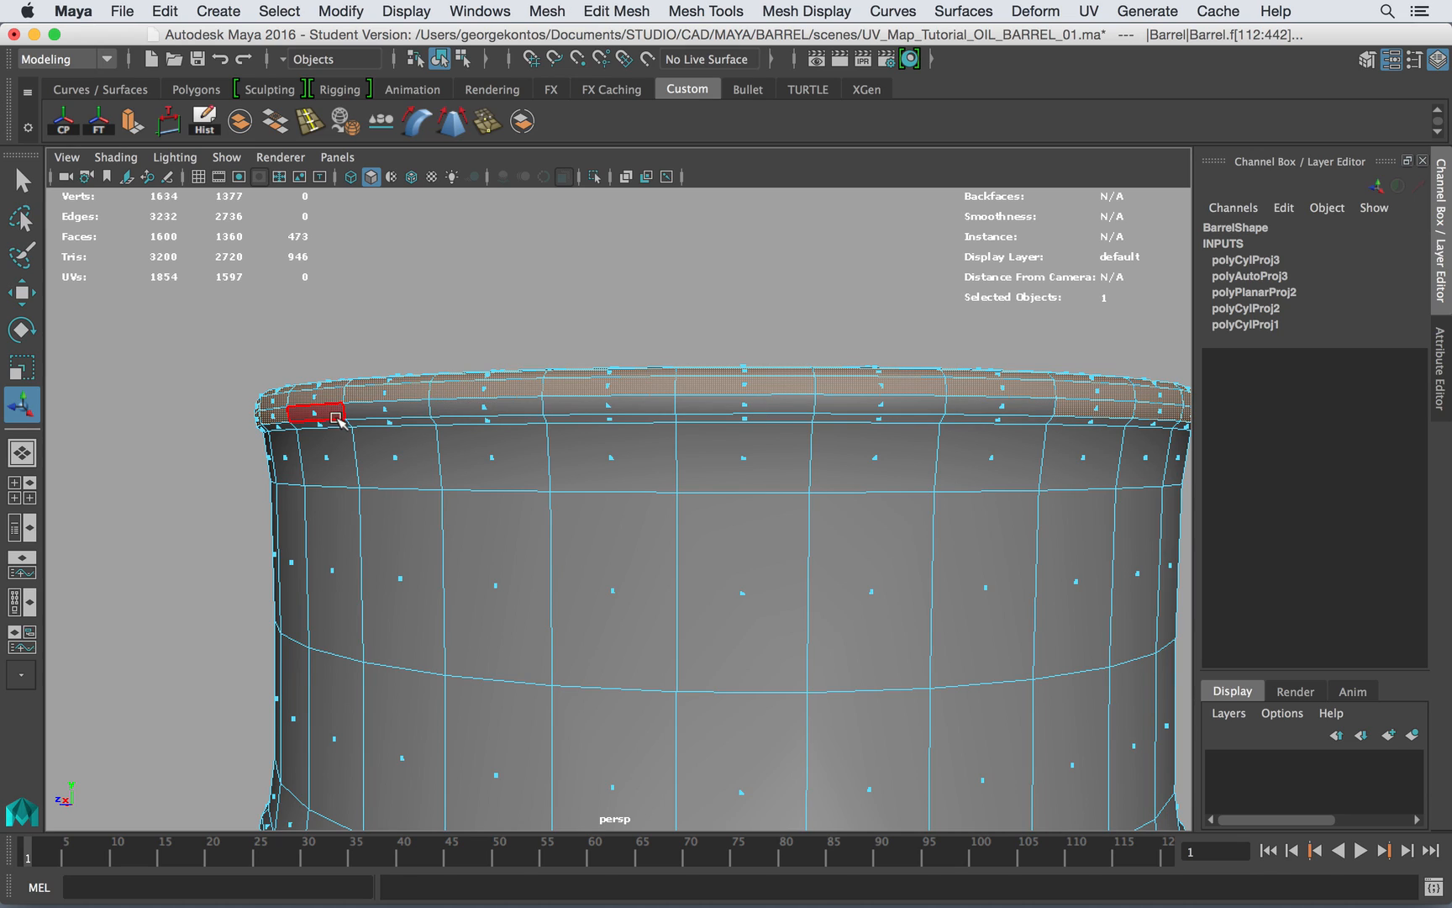
{"action": "left_click", "coordinate": [920, 402], "text": "shift"}
{"action": "left_click", "coordinate": [975, 406], "text": "shift"}
{"action": "left_click", "coordinate": [755, 406], "text": "shift"}
{"action": "left_click", "coordinate": [637, 405], "text": "shift"}
{"action": "left_click", "coordinate": [632, 404], "text": "shift"}
{"action": "left_click", "coordinate": [533, 405], "text": "shift"}
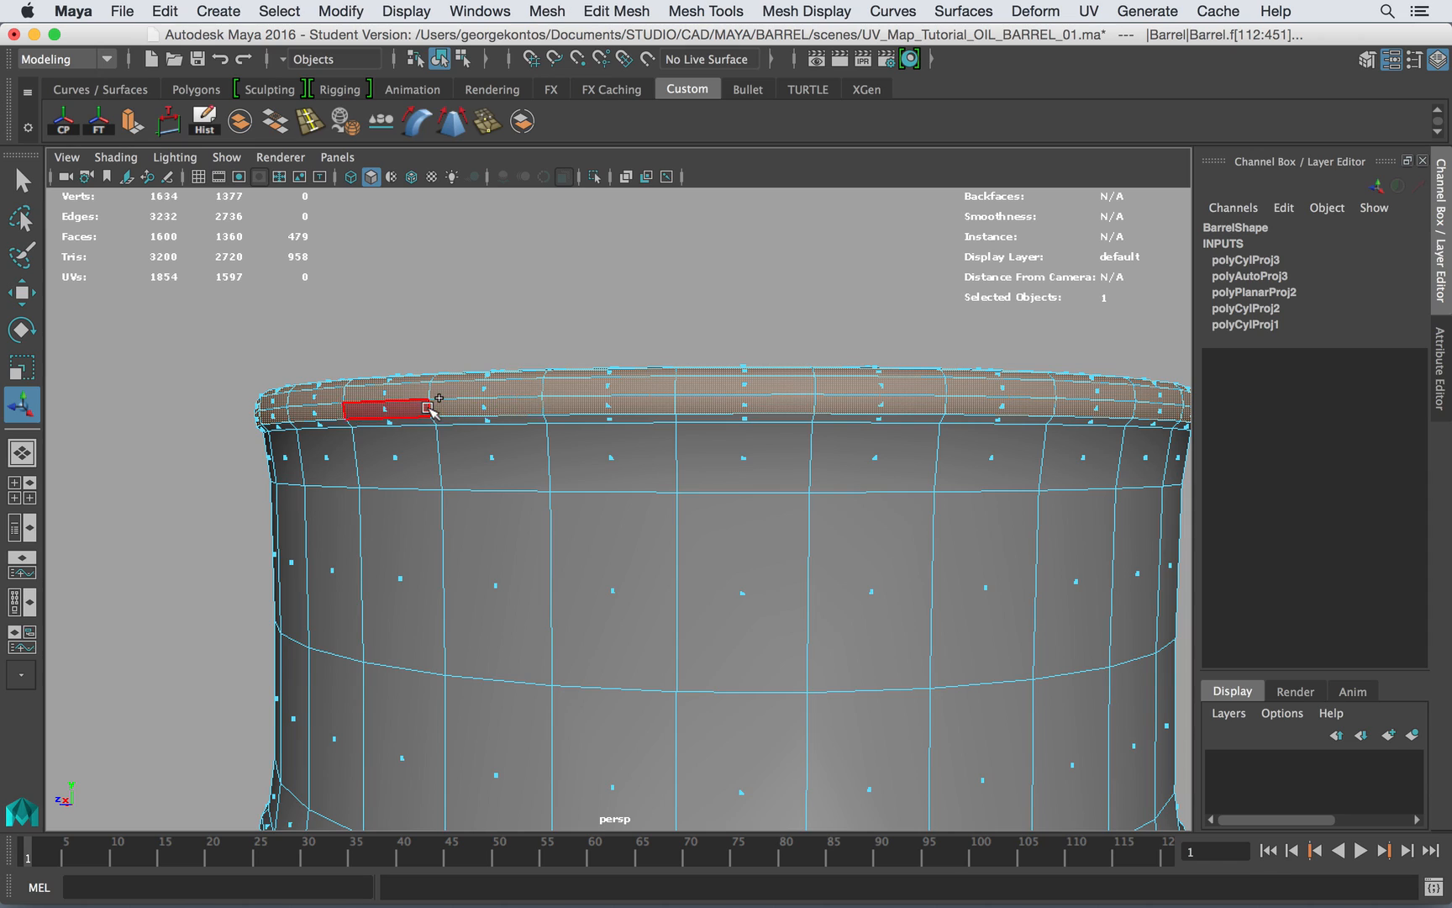
{"action": "left_click", "coordinate": [426, 407], "text": "shift"}
- Deselect the two remaining face loops on the outer side of the barrel's rim
{"action": "left_click", "coordinate": [492, 407], "text": "ctrl"}
{"action": "double_click", "coordinate": [610, 410], "text": "ctrl"}
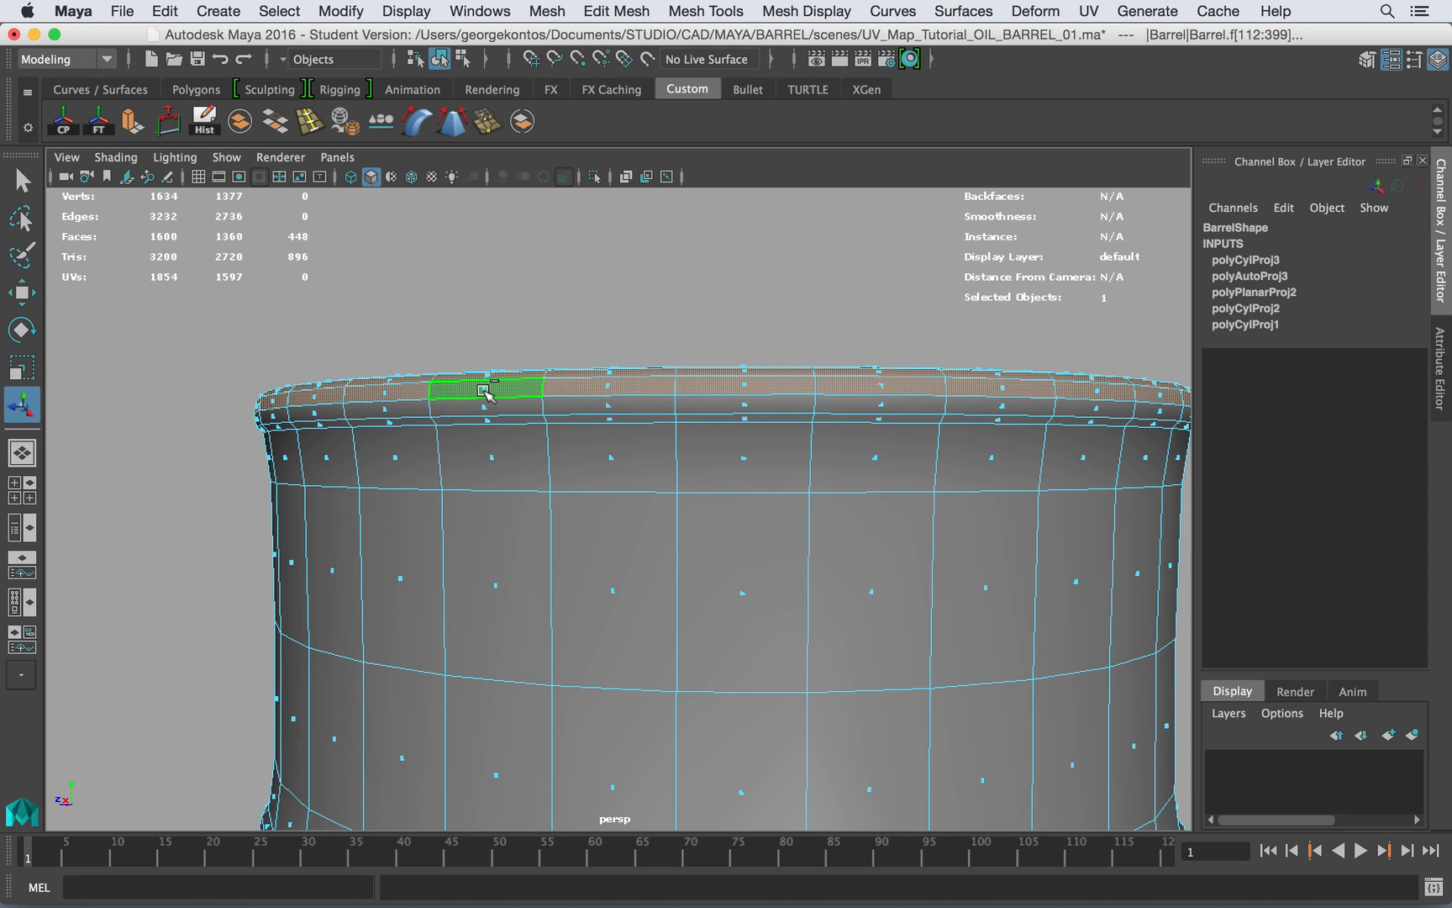
{"action": "double_click", "coordinate": [610, 389], "text": "ctrl"}
- Examine the selected top faces from several angles in shaded and textured display
{"action": "left_click_drag", "start_coordinate": [616, 399], "coordinate": [617, 417], "text": "alt"}
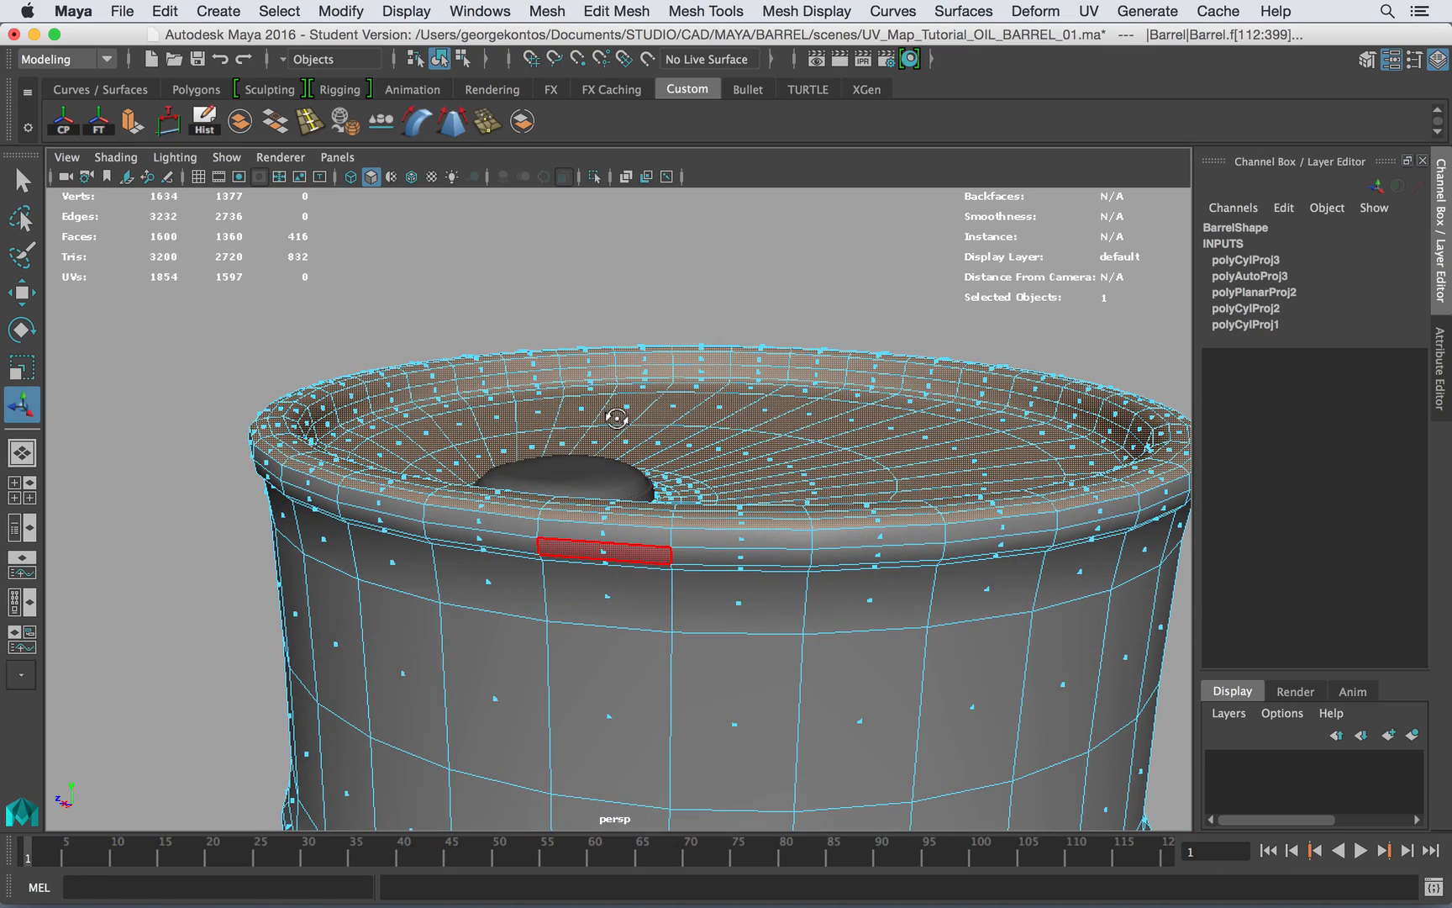
{"action": "left_click_drag", "start_coordinate": [557, 530], "coordinate": [626, 409], "text": "alt"}
{"action": "key", "text": "6"}
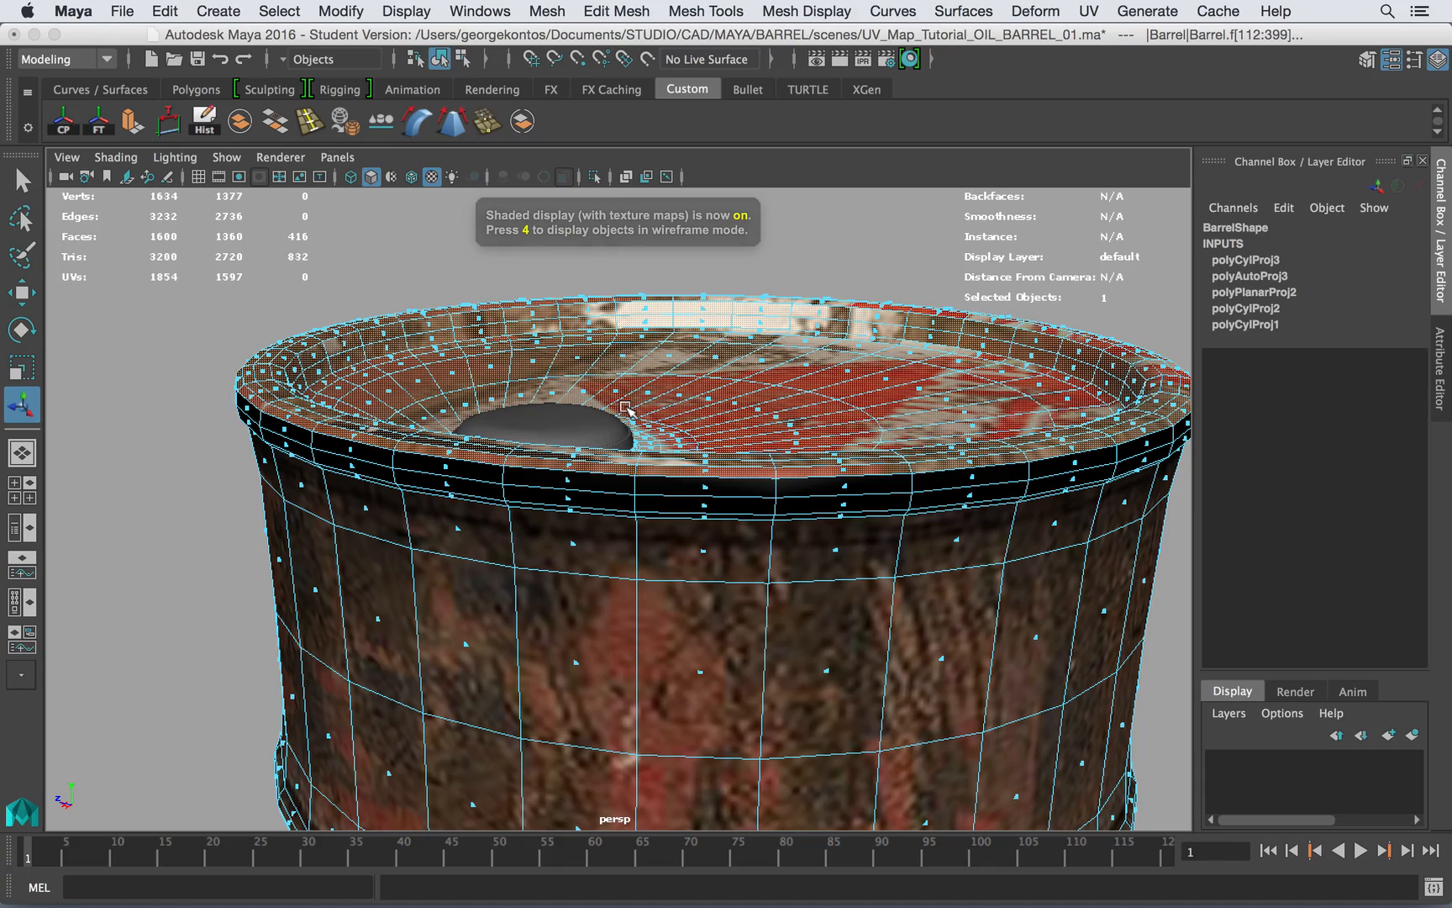
{"action": "key", "text": "5"}
{"action": "mouse_move", "coordinate": [797, 353]}
{"action": "left_mouse_down", "text": "alt"}
{"action": "mouse_move", "coordinate": [774, 406]}
{"action": "mouse_move", "coordinate": [771, 389]}
{"action": "left_mouse_up", "text": "alt"}
{"action": "right_click_drag", "start_coordinate": [772, 390], "coordinate": [541, 344], "text": "alt"}
{"action": "mouse_move", "coordinate": [542, 344]}
{"action": "left_mouse_down", "text": "alt"}
{"action": "mouse_move", "coordinate": [645, 401]}
{"action": "mouse_move", "coordinate": [467, 453]}
{"action": "mouse_move", "coordinate": [809, 411]}
{"action": "mouse_move", "coordinate": [647, 400]}
{"action": "left_mouse_up", "text": "alt"}
{"action": "key", "text": "6"}
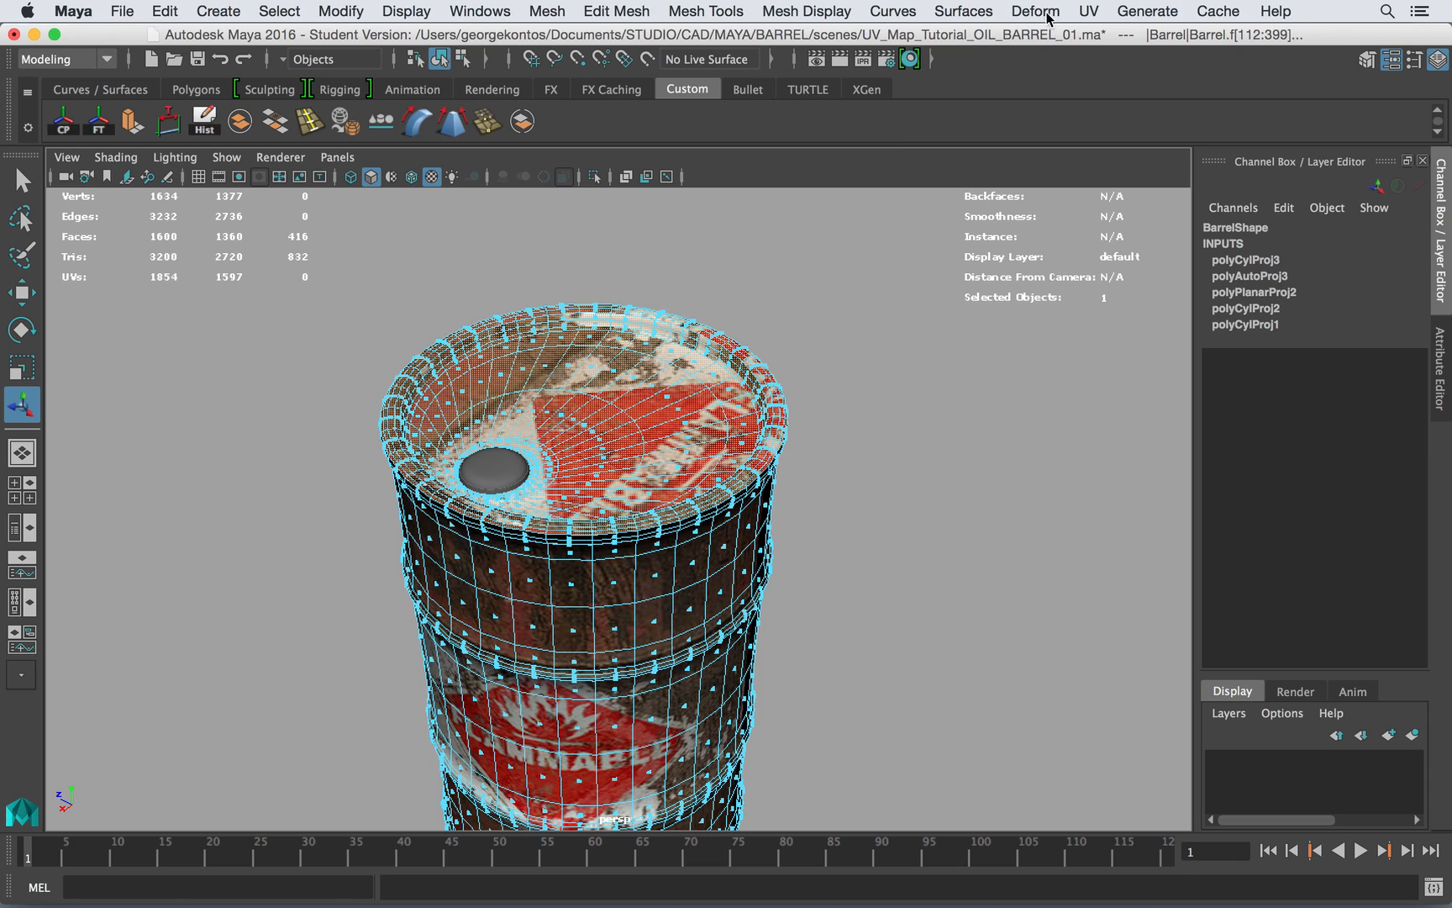
- Open the planar UV mapping options for the selected top faces and reset them to the defaults
{"action": "left_click", "coordinate": [1088, 10]}
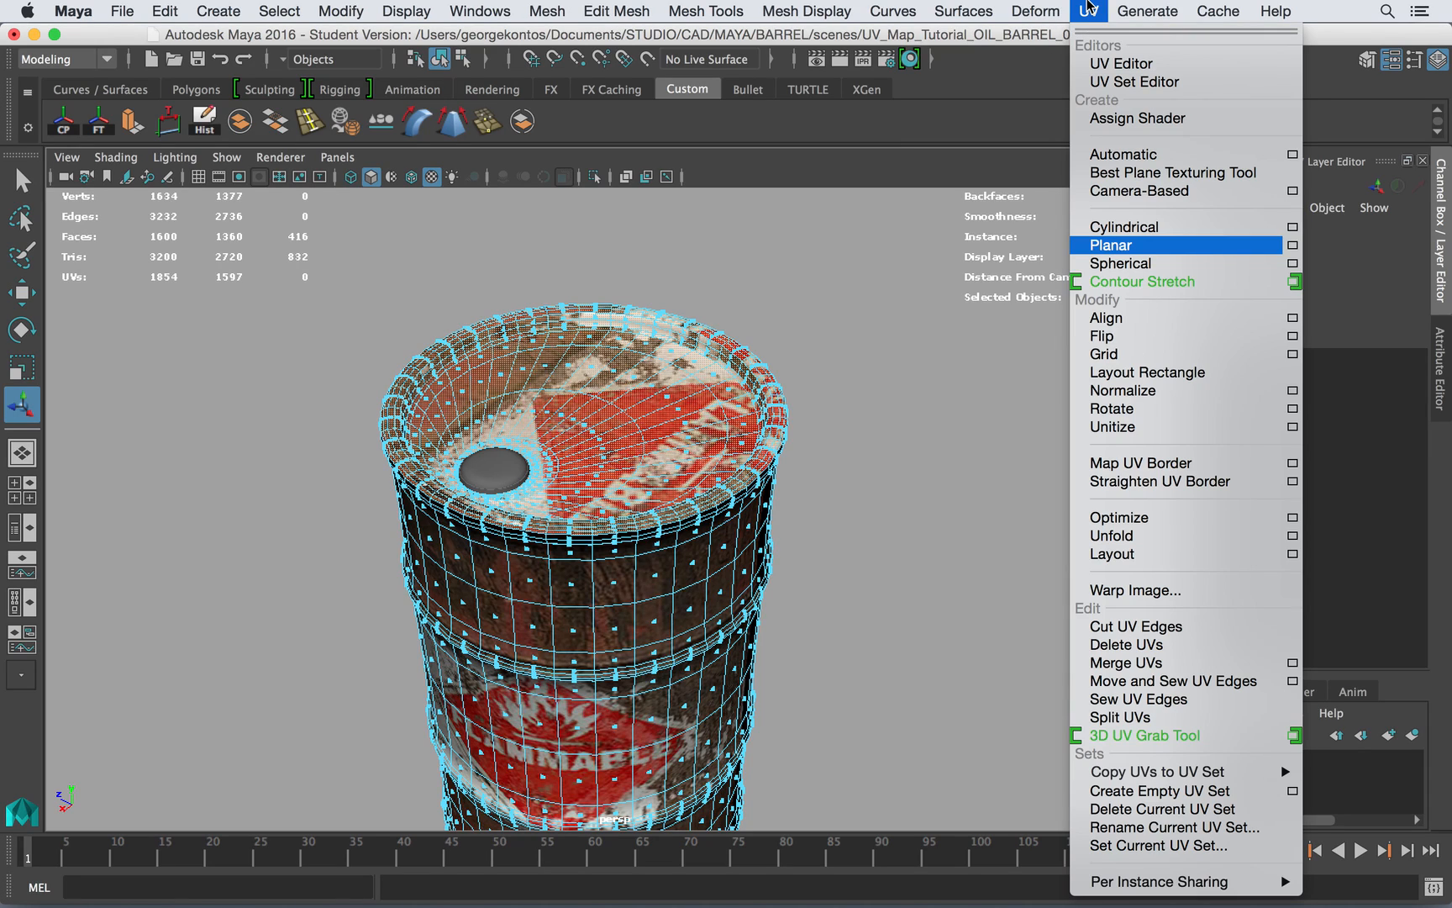
{"action": "left_click", "coordinate": [1292, 245]}
{"action": "left_click", "coordinate": [843, 72]}
{"action": "left_click", "coordinate": [858, 101]}
{"action": "middle_click_drag", "start_coordinate": [720, 365], "coordinate": [674, 349], "text": "alt"}
{"action": "right_click_drag", "start_coordinate": [618, 369], "coordinate": [599, 378], "text": "alt"}
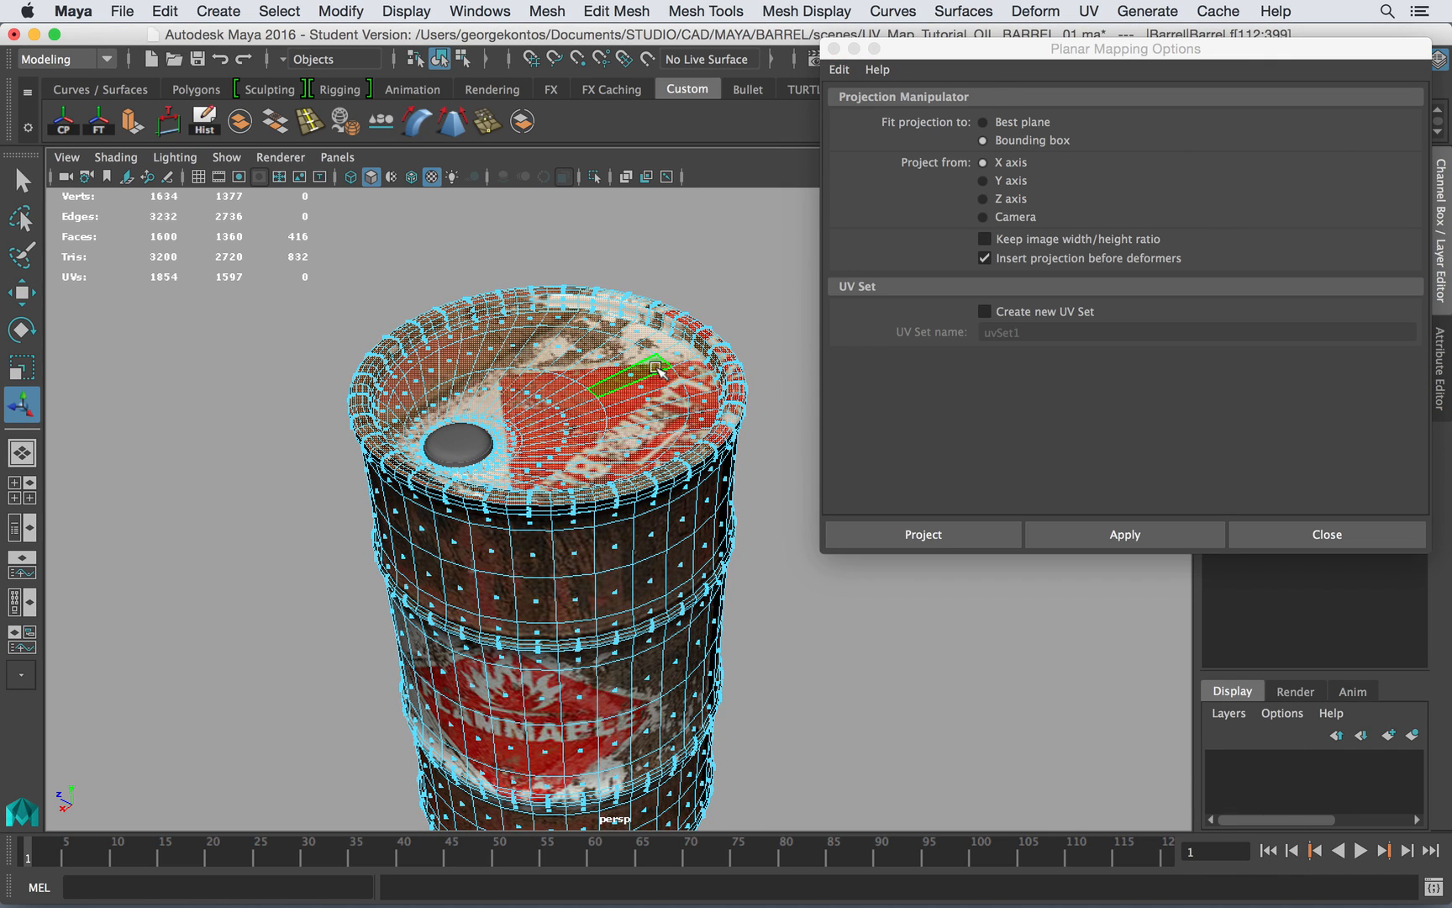
- Check the axis directions with the Move tool, set the planar projection to the Y axis and close the options
{"action": "key", "text": "w"}
{"action": "middle_click_drag", "start_coordinate": [670, 340], "coordinate": [609, 403], "text": "alt"}
{"action": "right_click_drag", "start_coordinate": [609, 403], "coordinate": [538, 369], "text": "alt"}
{"action": "left_click_drag", "start_coordinate": [538, 370], "coordinate": [590, 299], "text": "alt"}
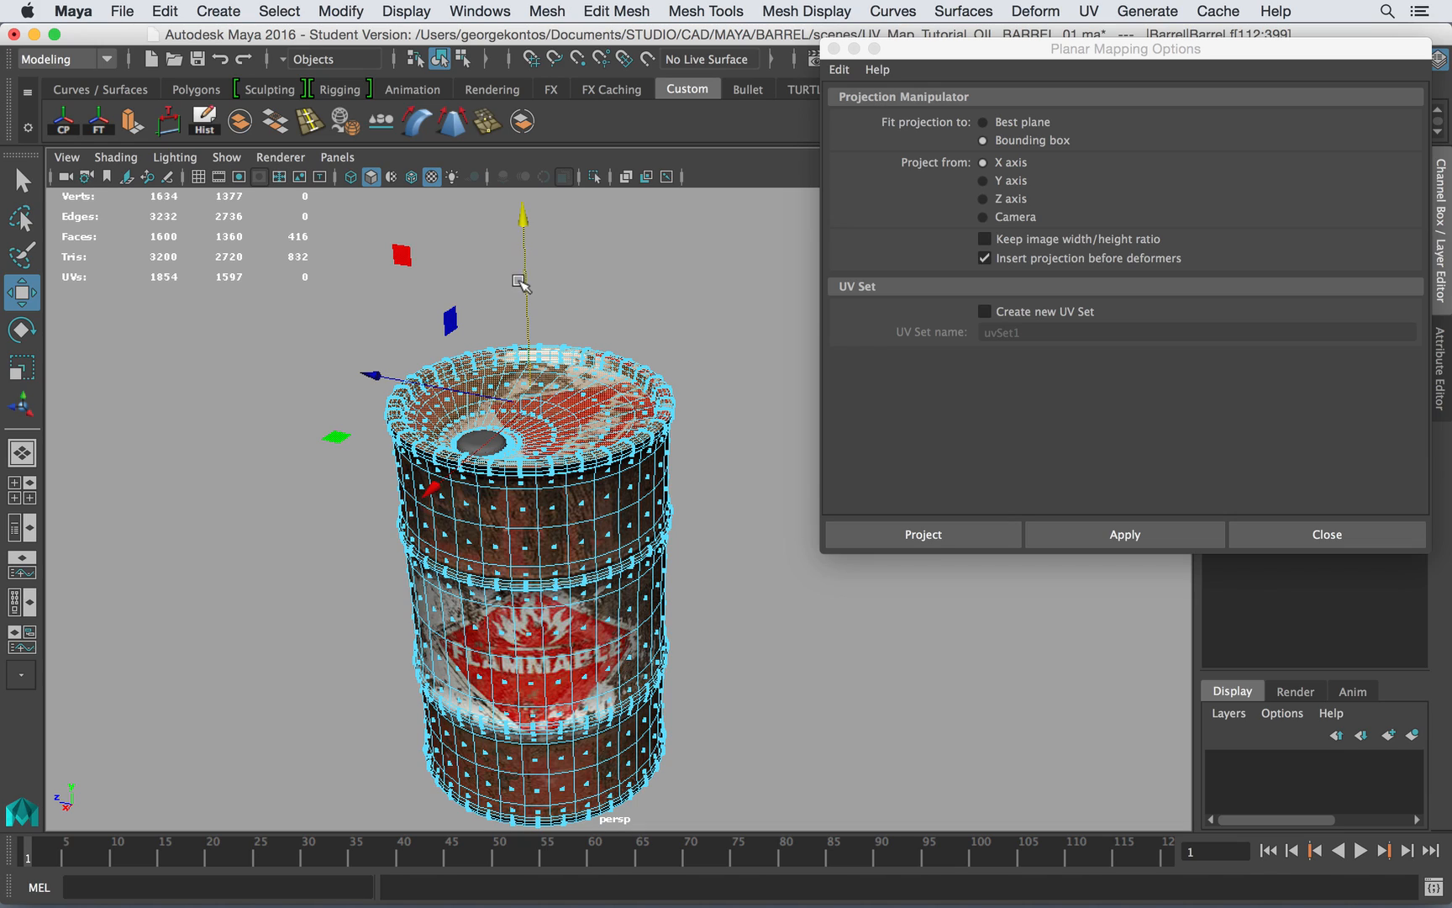
{"action": "left_click", "coordinate": [1000, 181]}
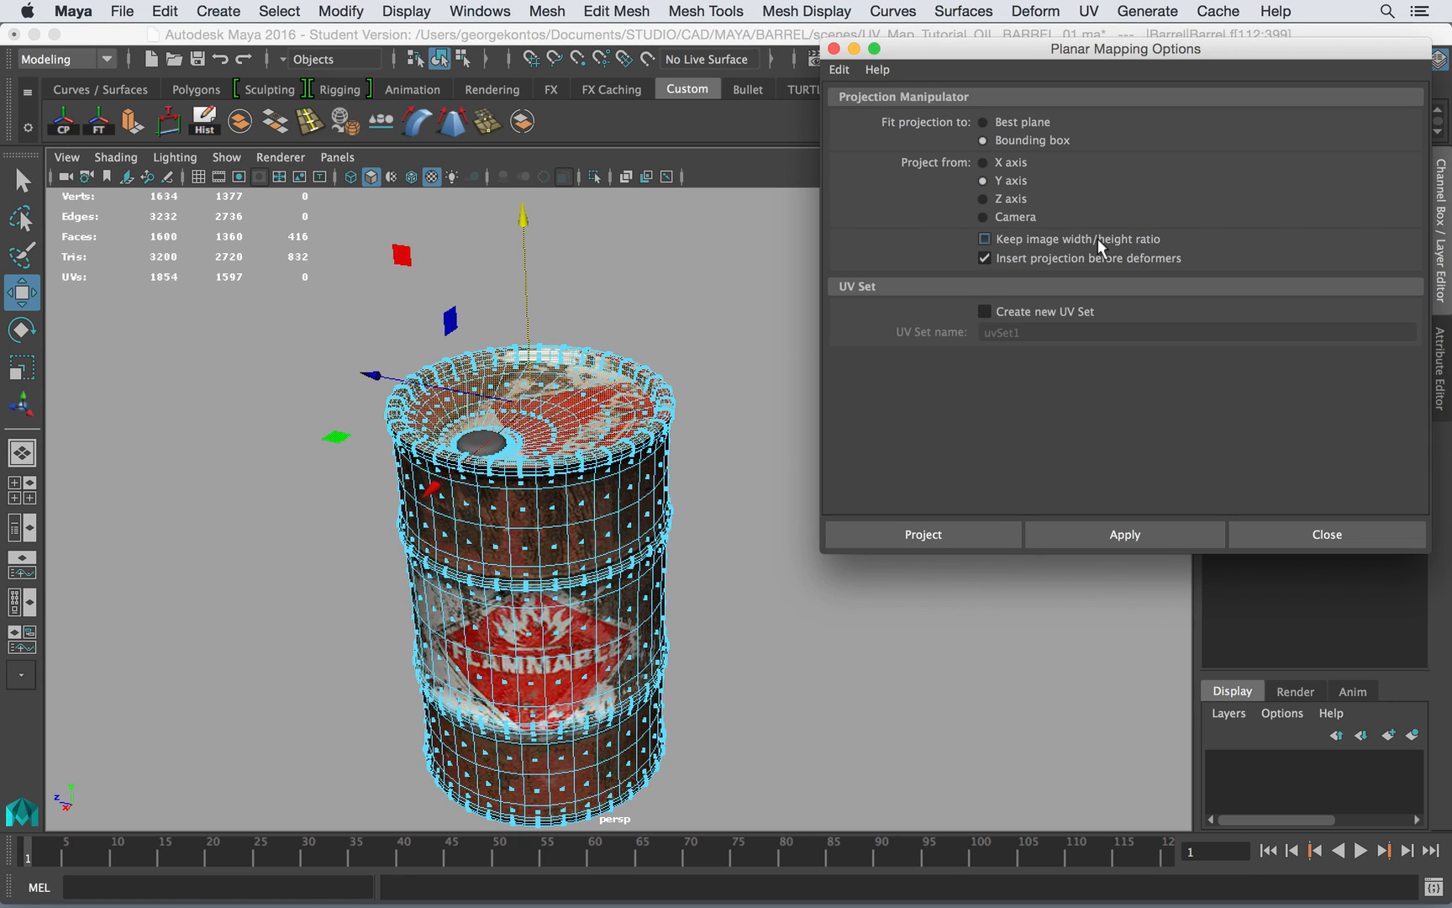
{"action": "left_click_drag", "start_coordinate": [578, 360], "coordinate": [736, 392], "text": "alt"}
{"action": "left_click", "coordinate": [834, 48]}
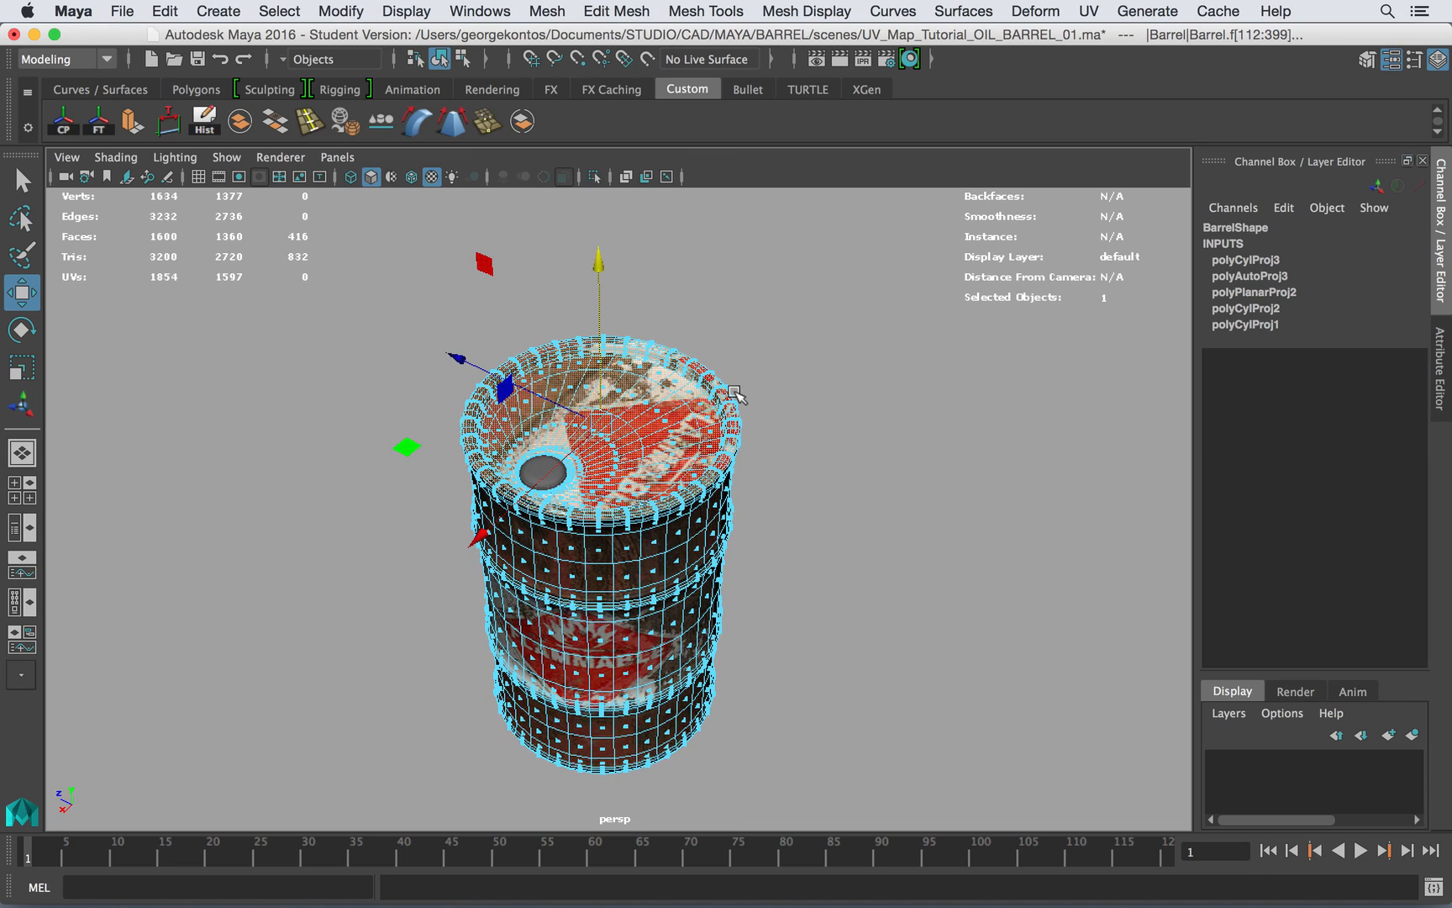
- Try a planar UV mapping on the selected top faces, then undo the projection
{"action": "left_click_drag", "start_coordinate": [708, 458], "coordinate": [955, 191], "text": "alt"}
{"action": "left_click", "coordinate": [1089, 11]}
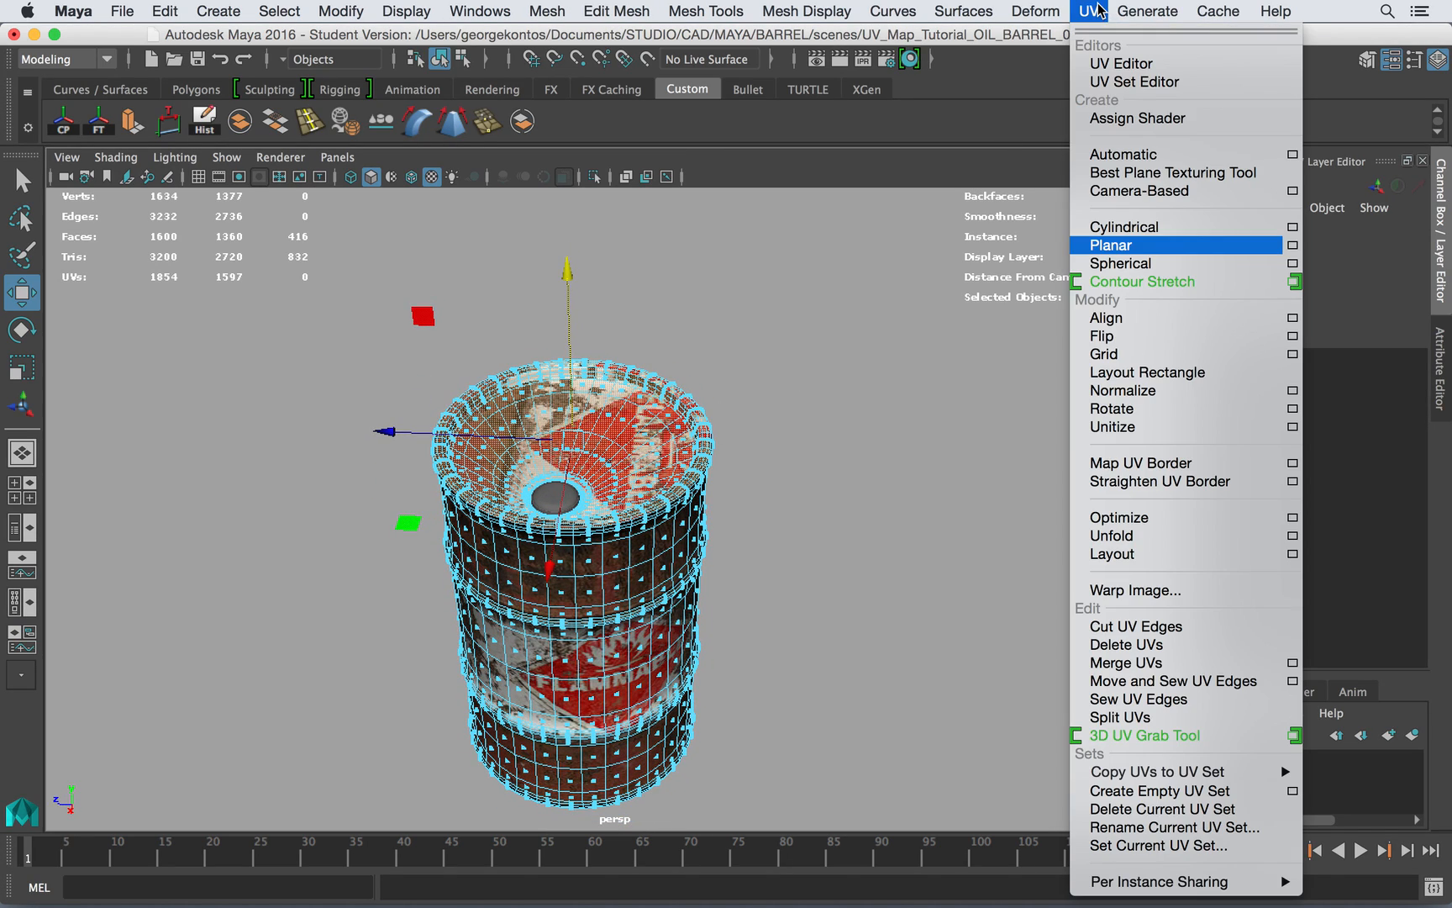
{"action": "left_click", "coordinate": [1124, 245]}
{"action": "key", "text": "z"}
{"action": "left_click", "coordinate": [1112, 10]}
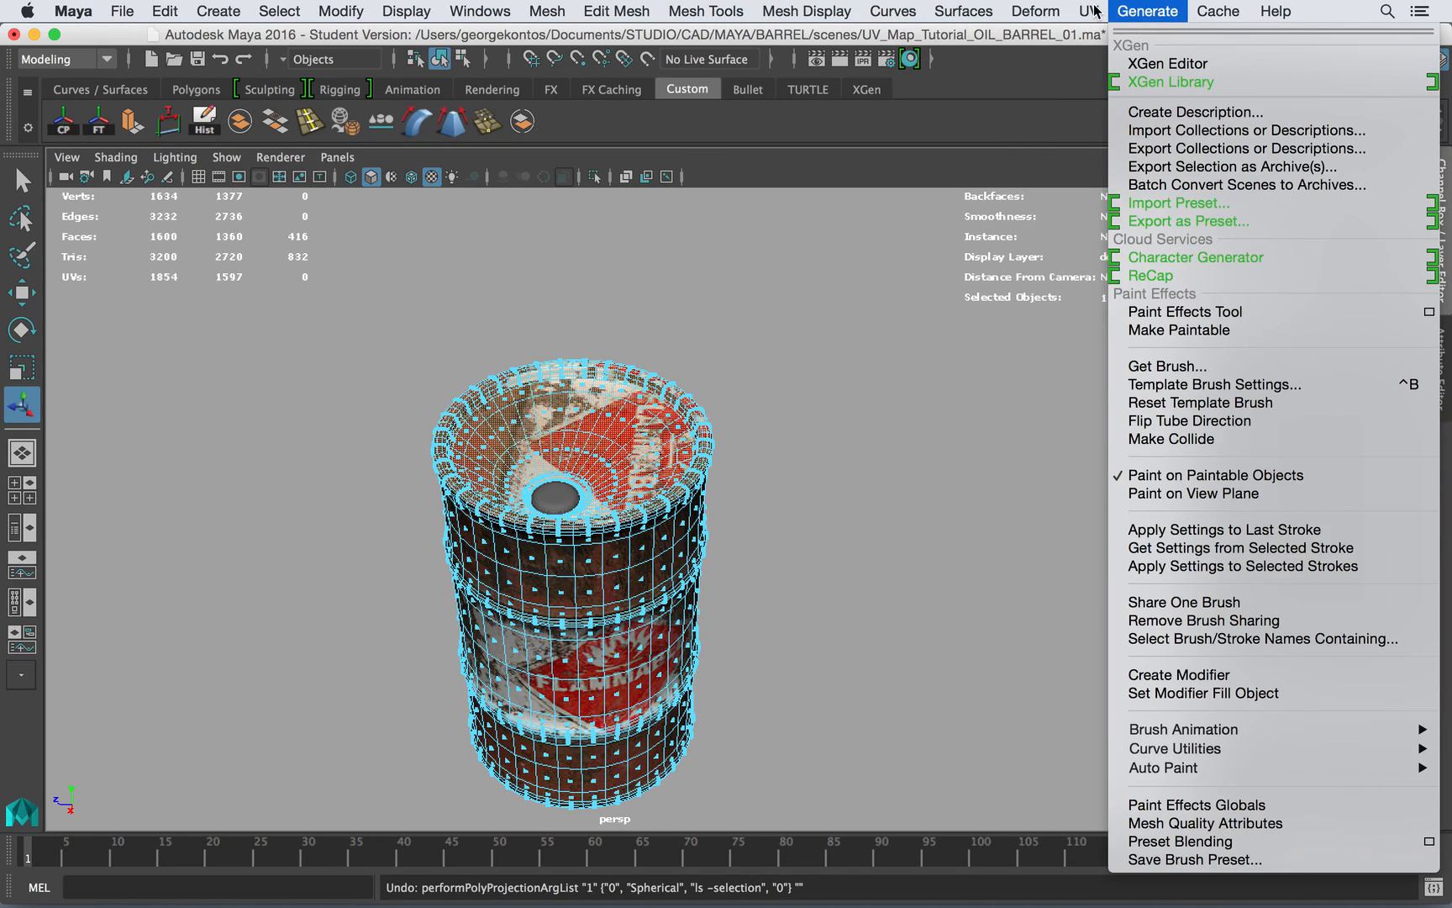
{"action": "left_click", "coordinate": [1118, 244]}
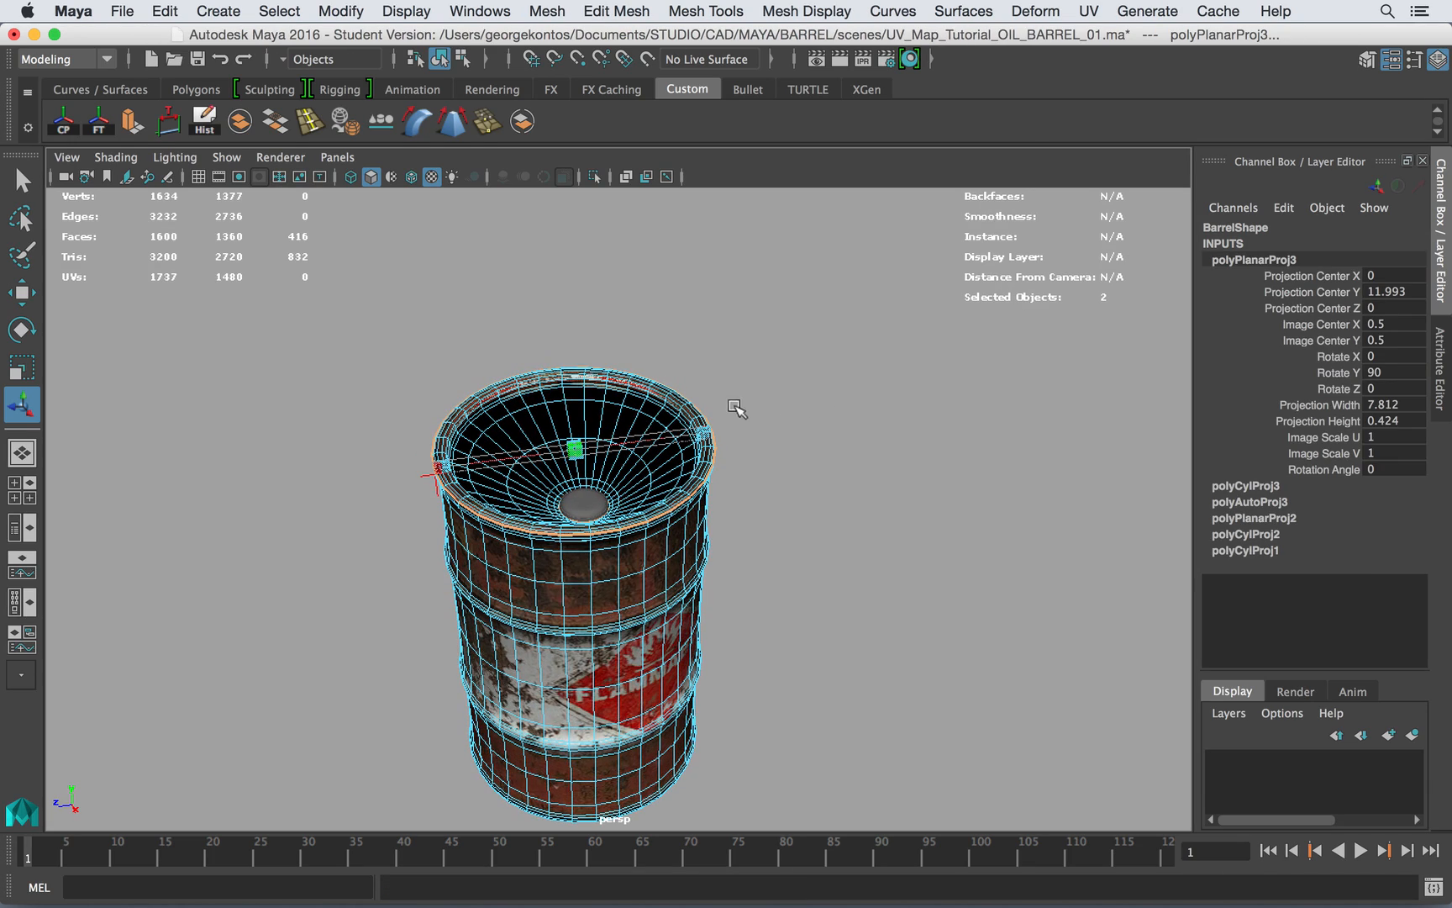
{"action": "key", "text": "z"}
{"action": "key", "text": "z"}
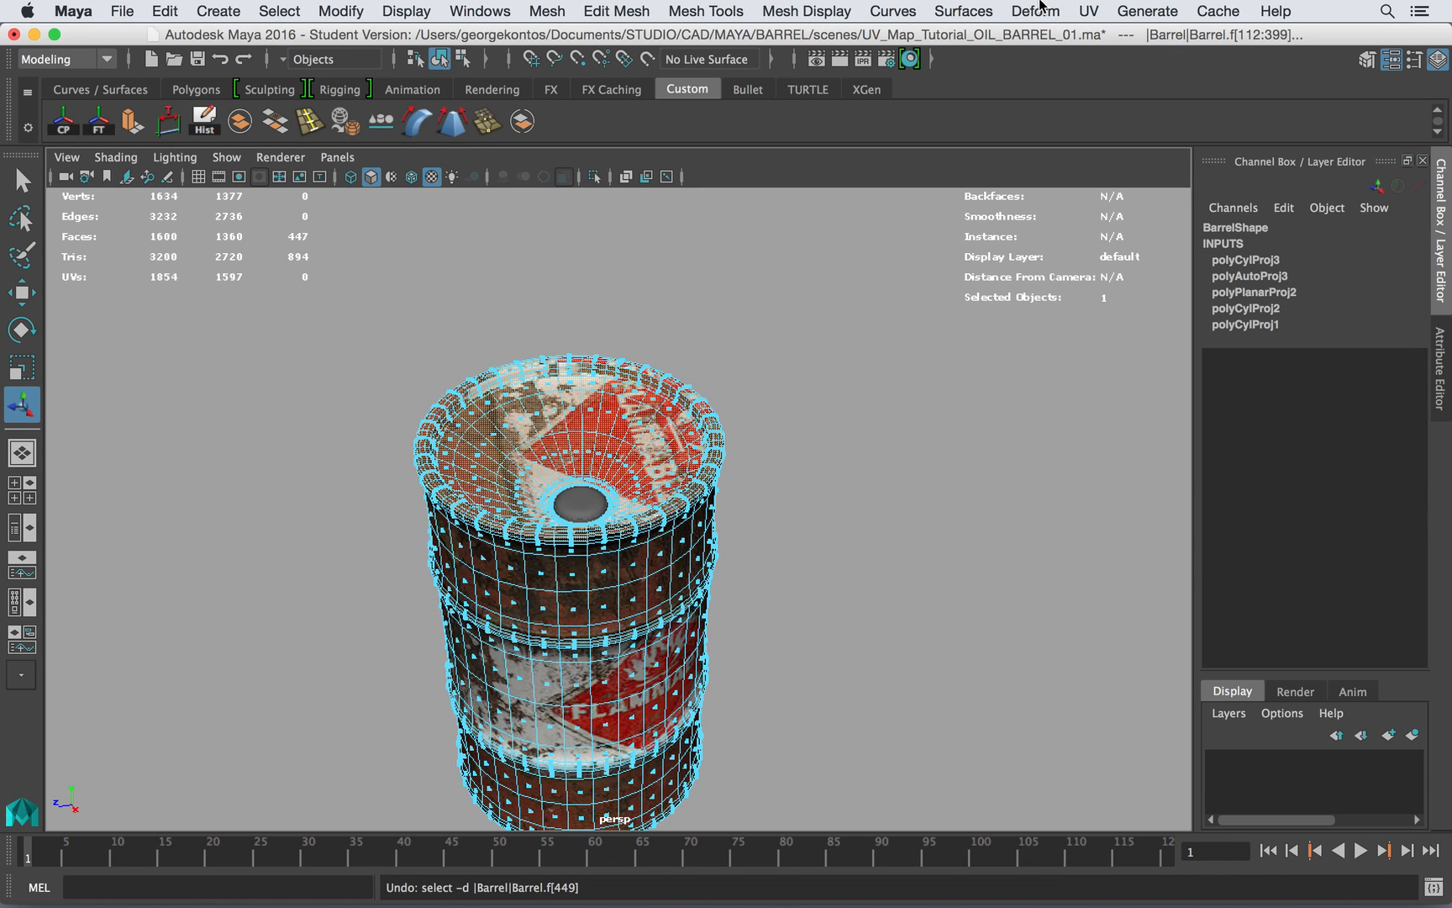
- Reopen the planar mapping options and set projection from the Y axis with the image width/height ratio kept
{"action": "left_click", "coordinate": [1088, 10]}
{"action": "left_click", "coordinate": [1294, 245]}
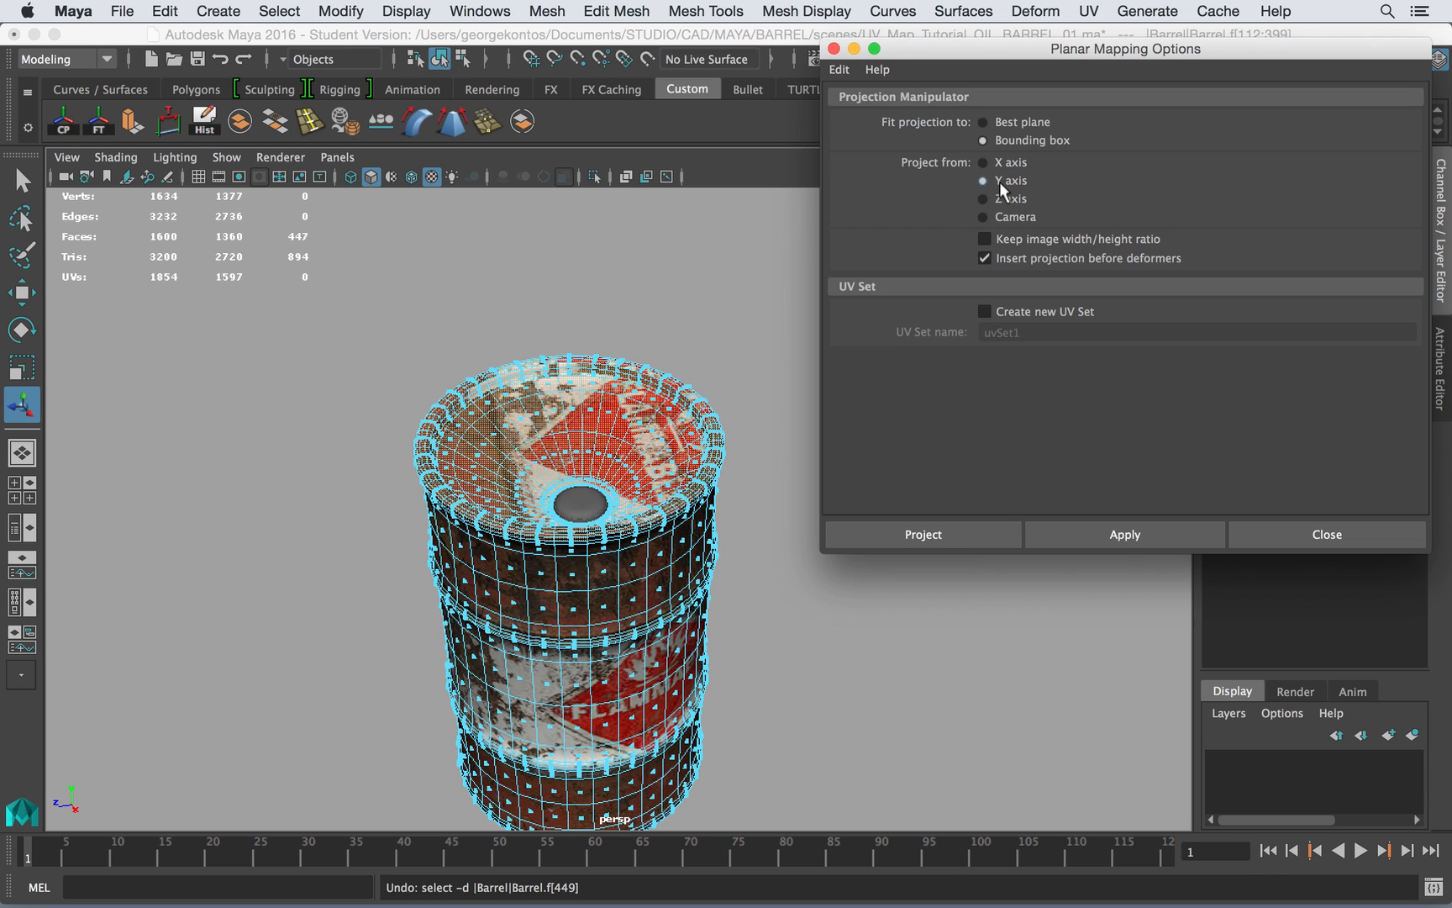
{"action": "mouse_move", "coordinate": [628, 438]}
{"action": "left_mouse_down", "text": "alt"}
{"action": "mouse_move", "coordinate": [681, 479]}
{"action": "mouse_move", "coordinate": [645, 450]}
{"action": "left_mouse_up", "text": "alt"}
- Undo the latest selection changes to bring back the face selection on the barrel's lid and rim
{"action": "key", "text": "z"}
{"action": "key", "text": "z"}
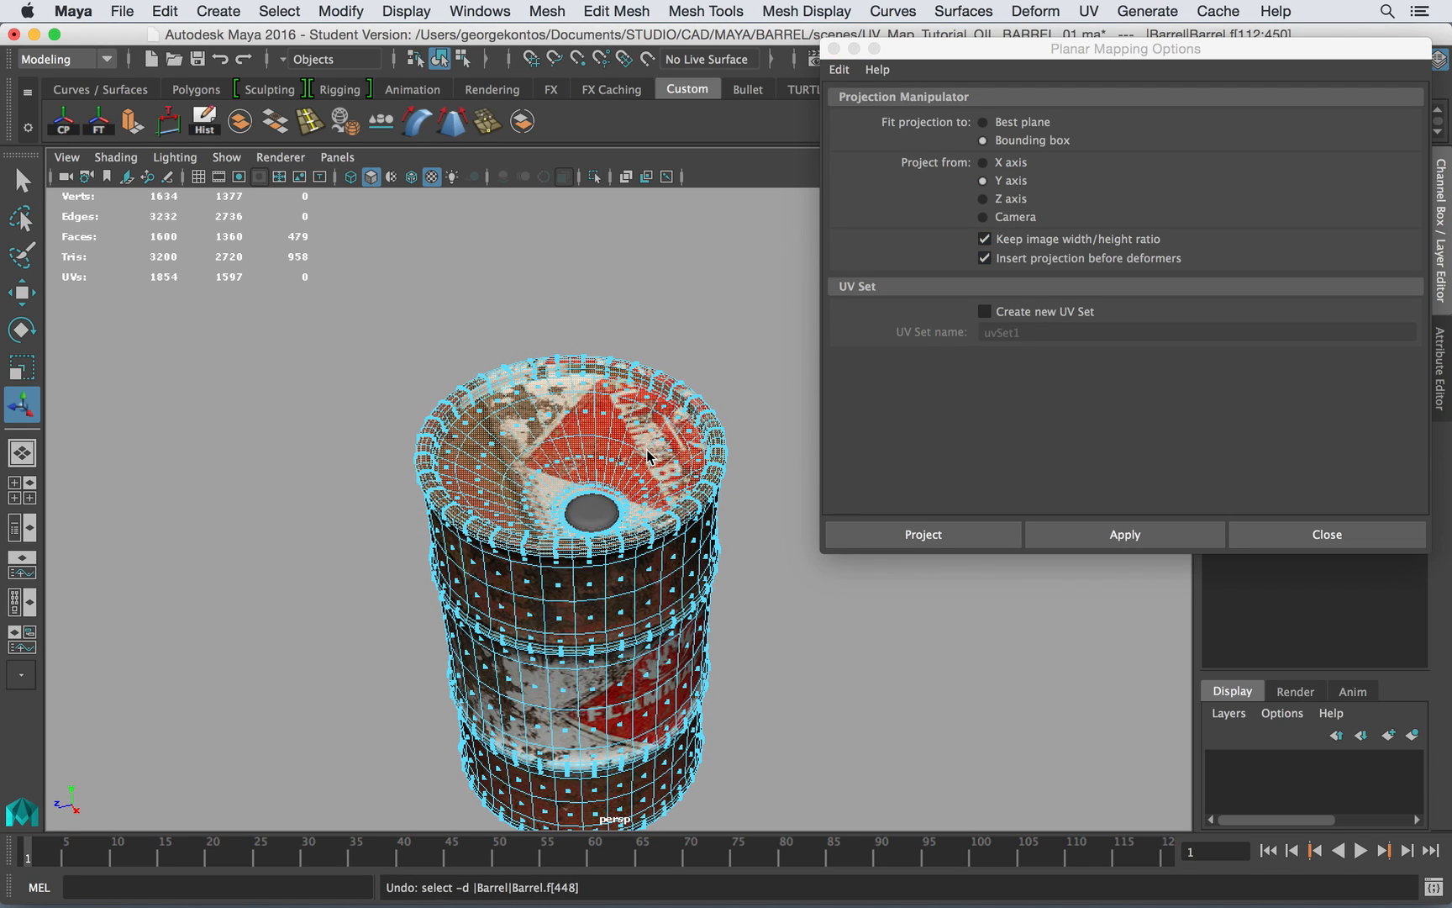
{"action": "left_click", "coordinate": [633, 333]}
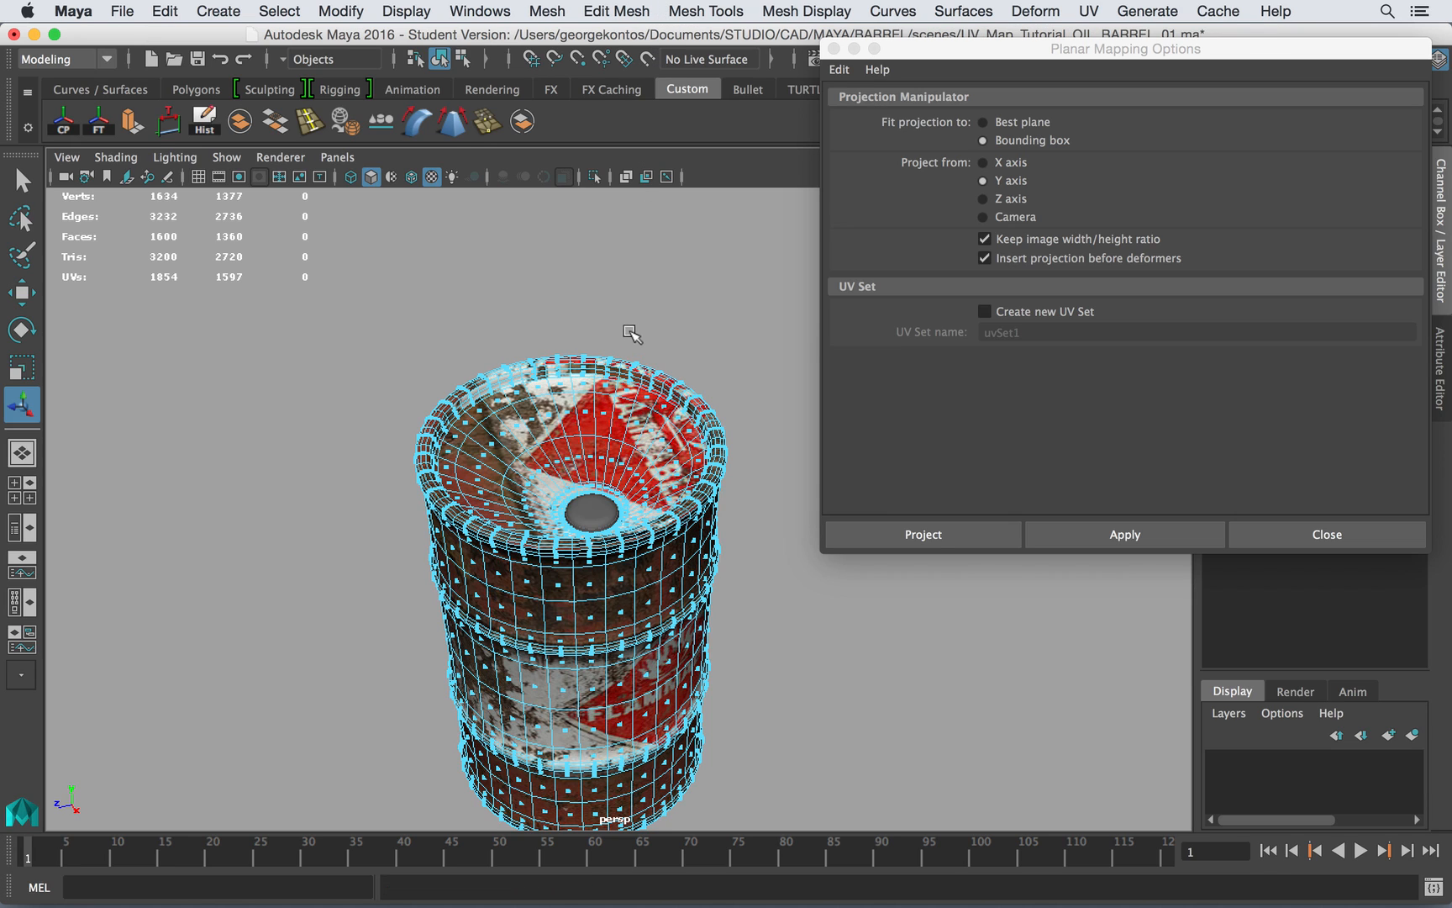
{"action": "right_click_drag", "start_coordinate": [593, 307], "coordinate": [709, 277]}
{"action": "left_click", "coordinate": [619, 431]}
{"action": "key", "text": "z"}
{"action": "key", "text": "z"}
{"action": "key", "text": "z"}
{"action": "key", "text": "z"}
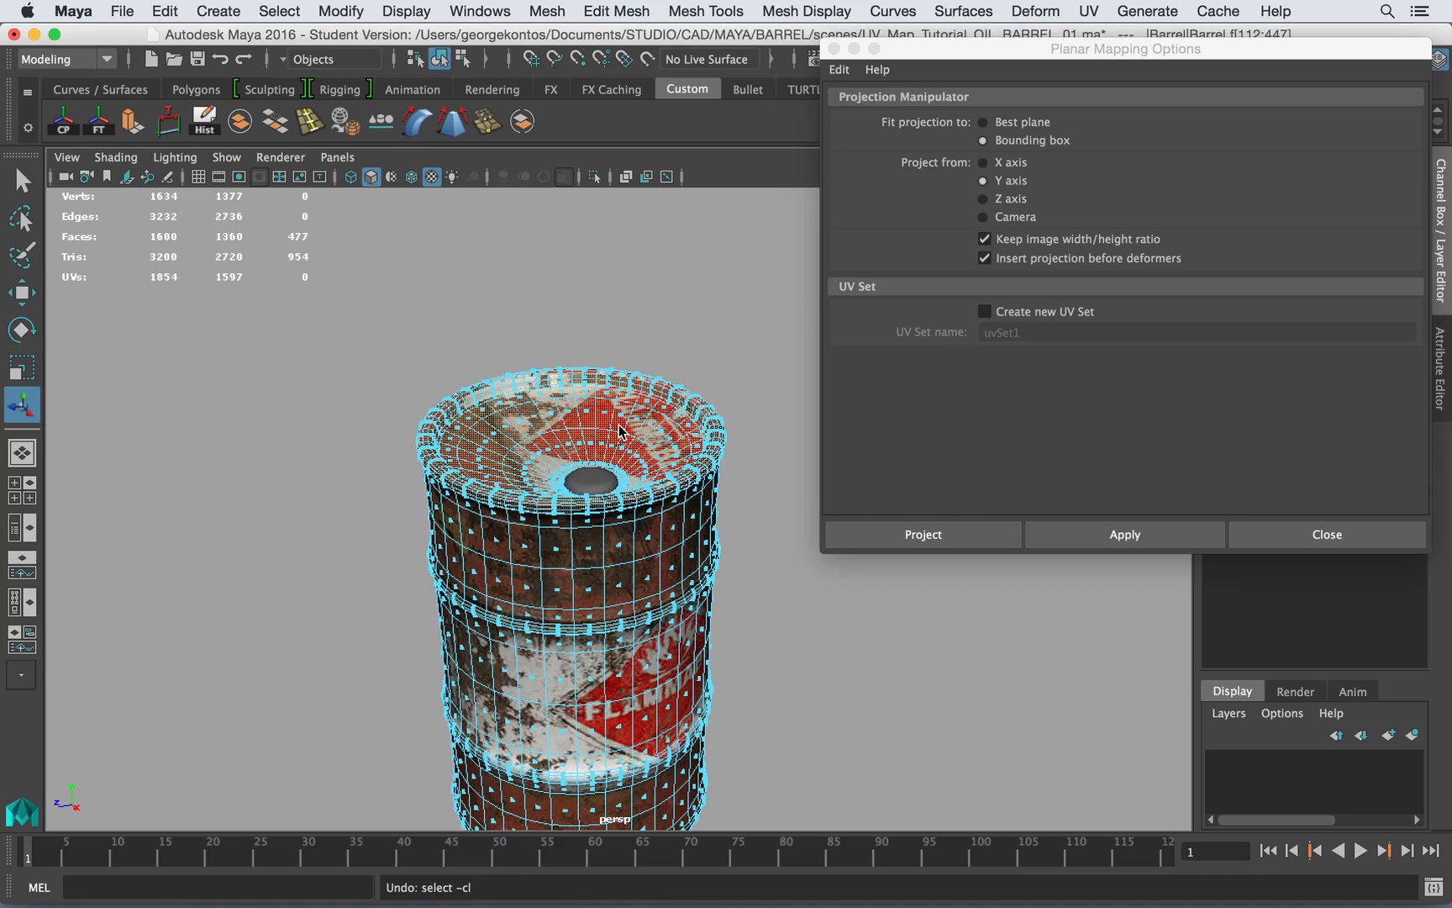
- Show the barrel in plain shading and add the missing faces along the outer underside of the top rim to the selection
{"action": "key", "text": "5"}
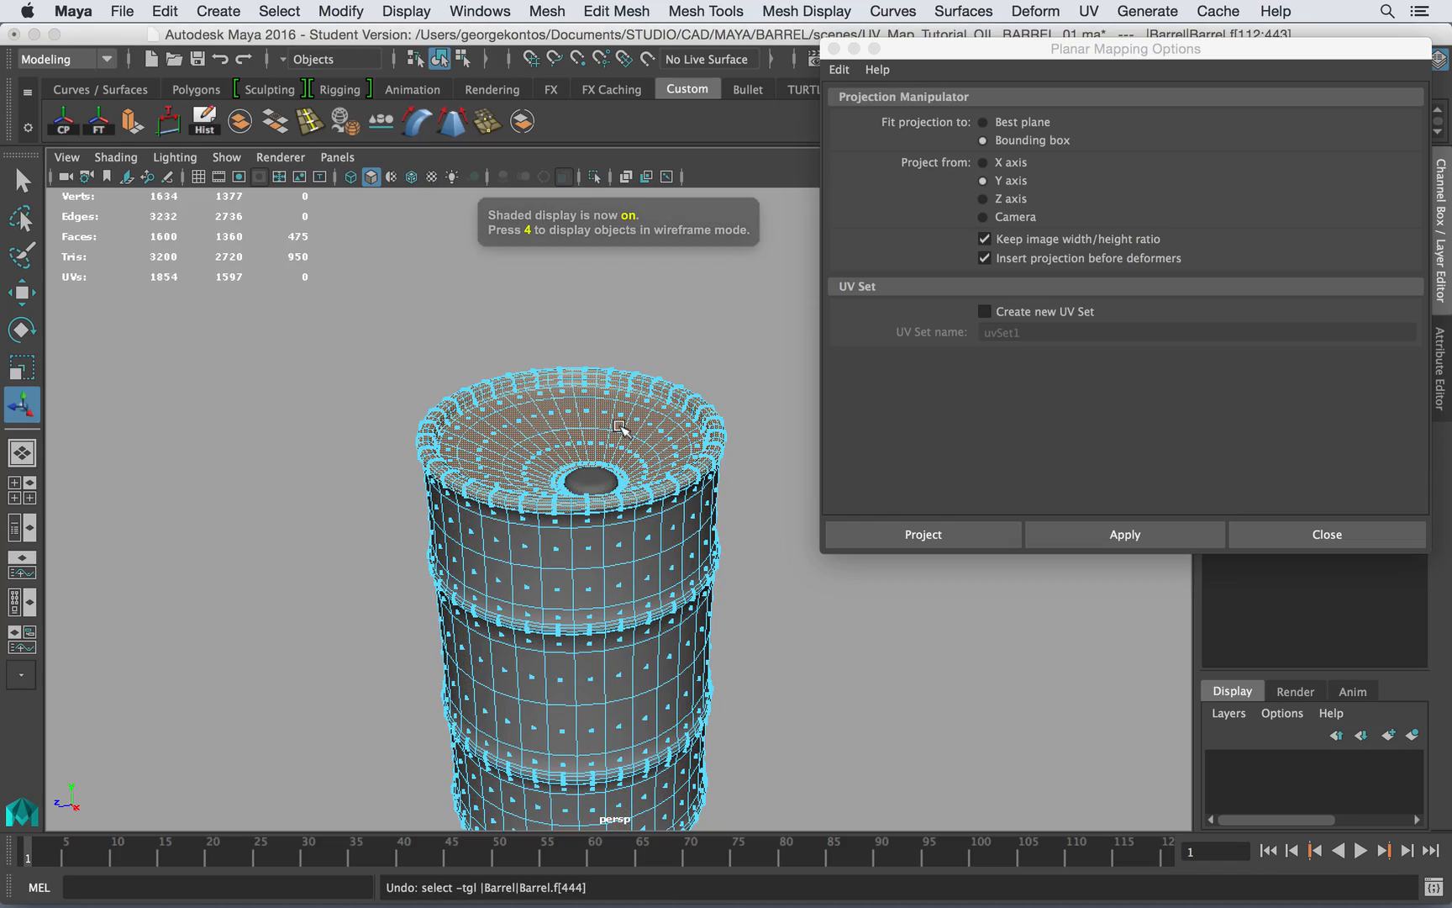
{"action": "right_click_drag", "start_coordinate": [523, 450], "coordinate": [730, 519], "text": "alt"}
{"action": "left_click_drag", "start_coordinate": [644, 504], "coordinate": [475, 481], "text": "alt"}
{"action": "left_click_drag", "start_coordinate": [405, 433], "coordinate": [492, 437], "text": "alt"}
{"action": "right_click_drag", "start_coordinate": [492, 437], "coordinate": [601, 444], "text": "alt"}
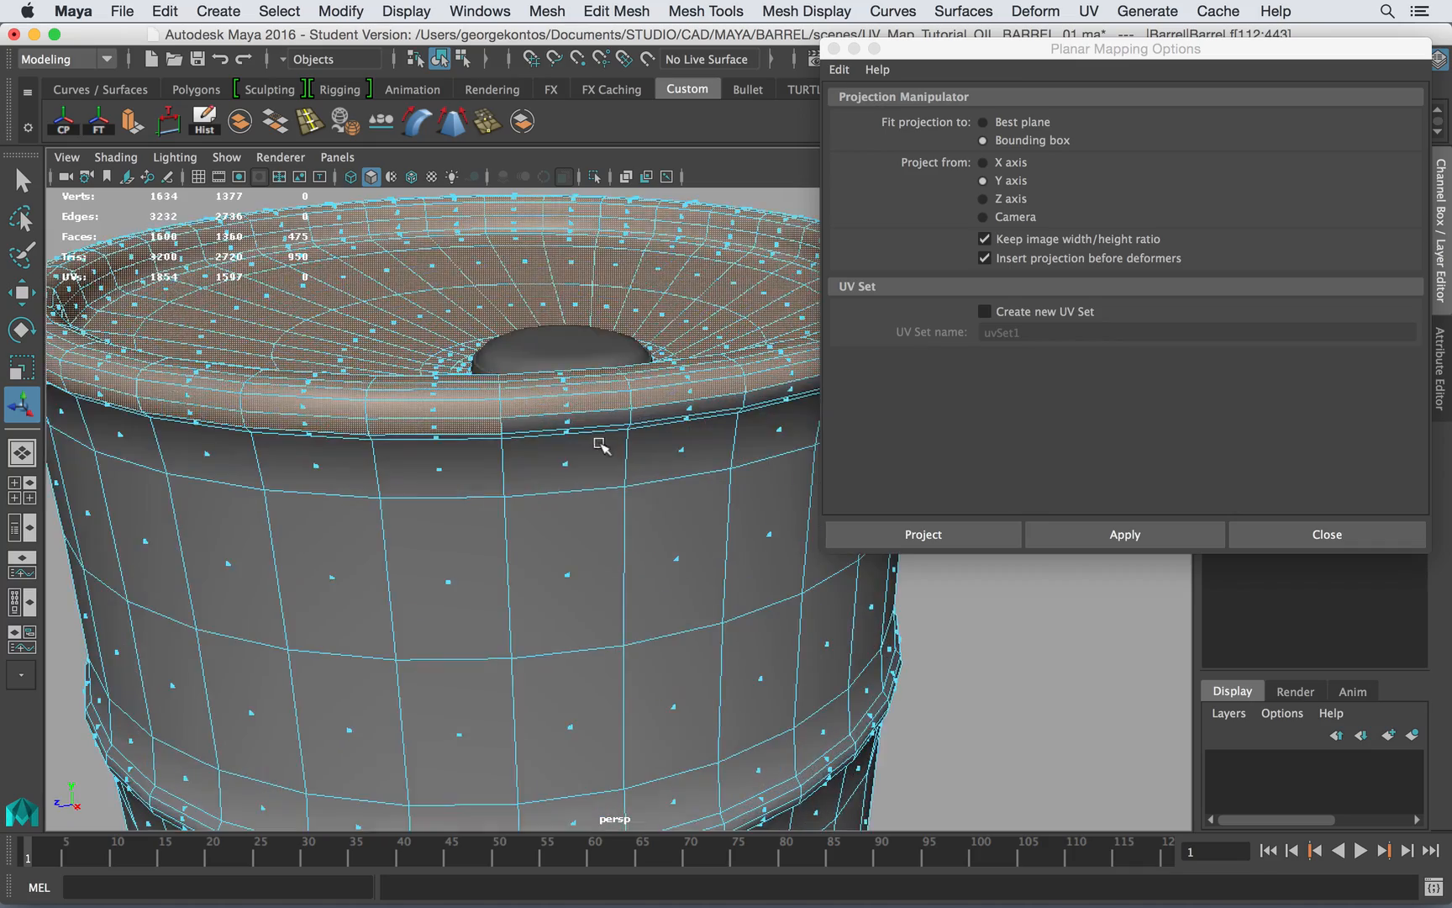
{"action": "middle_click_drag", "start_coordinate": [450, 438], "coordinate": [493, 438], "text": "alt"}
{"action": "left_click_drag", "start_coordinate": [577, 437], "coordinate": [489, 424], "text": "alt"}
{"action": "left_click", "coordinate": [487, 423], "text": "shift"}
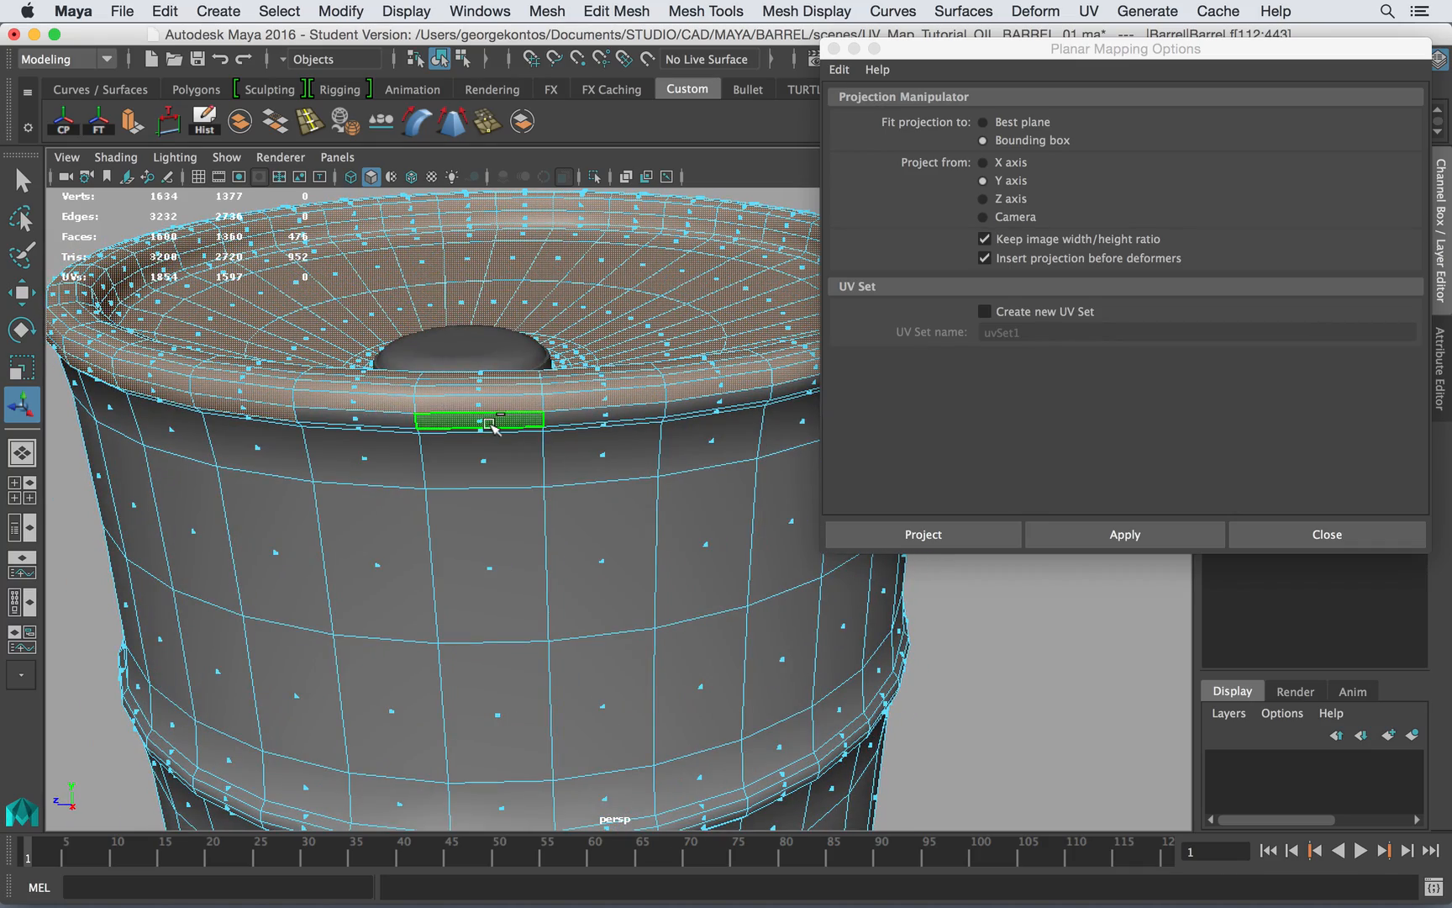
{"action": "left_click", "coordinate": [347, 419], "text": "shift"}
{"action": "left_click", "coordinate": [580, 423], "text": "shift"}
{"action": "left_click", "coordinate": [675, 411], "text": "shift"}
{"action": "left_click", "coordinate": [782, 392], "text": "shift"}
- Remove the two lowest face loops on the outer side of the top rim from the selection
{"action": "left_click_drag", "start_coordinate": [787, 391], "coordinate": [504, 392], "text": "alt"}
{"action": "left_click", "coordinate": [407, 392], "text": "ctrl"}
{"action": "double_click", "coordinate": [514, 393], "text": "ctrl"}
{"action": "left_click", "coordinate": [442, 380], "text": "ctrl"}
{"action": "double_click", "coordinate": [515, 382], "text": "ctrl"}
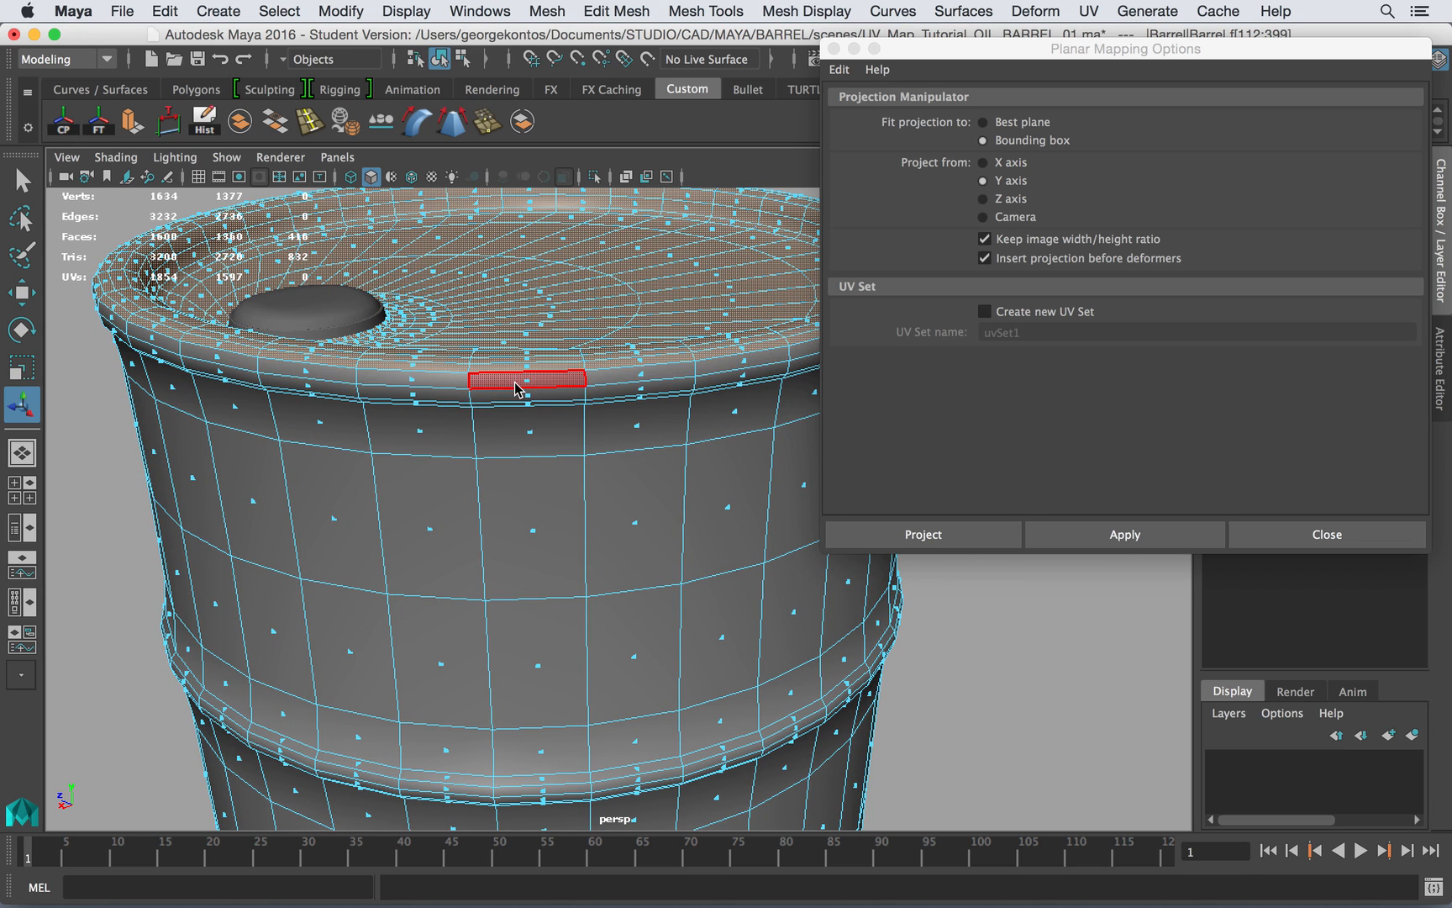
- Restore the textured display and apply a Y-axis planar projection with the image width/height ratio kept to the selected lid faces
{"action": "scroll", "coordinate": [601, 349], "scroll_direction": "down", "scroll_amount": 3}
{"action": "key", "text": "6"}
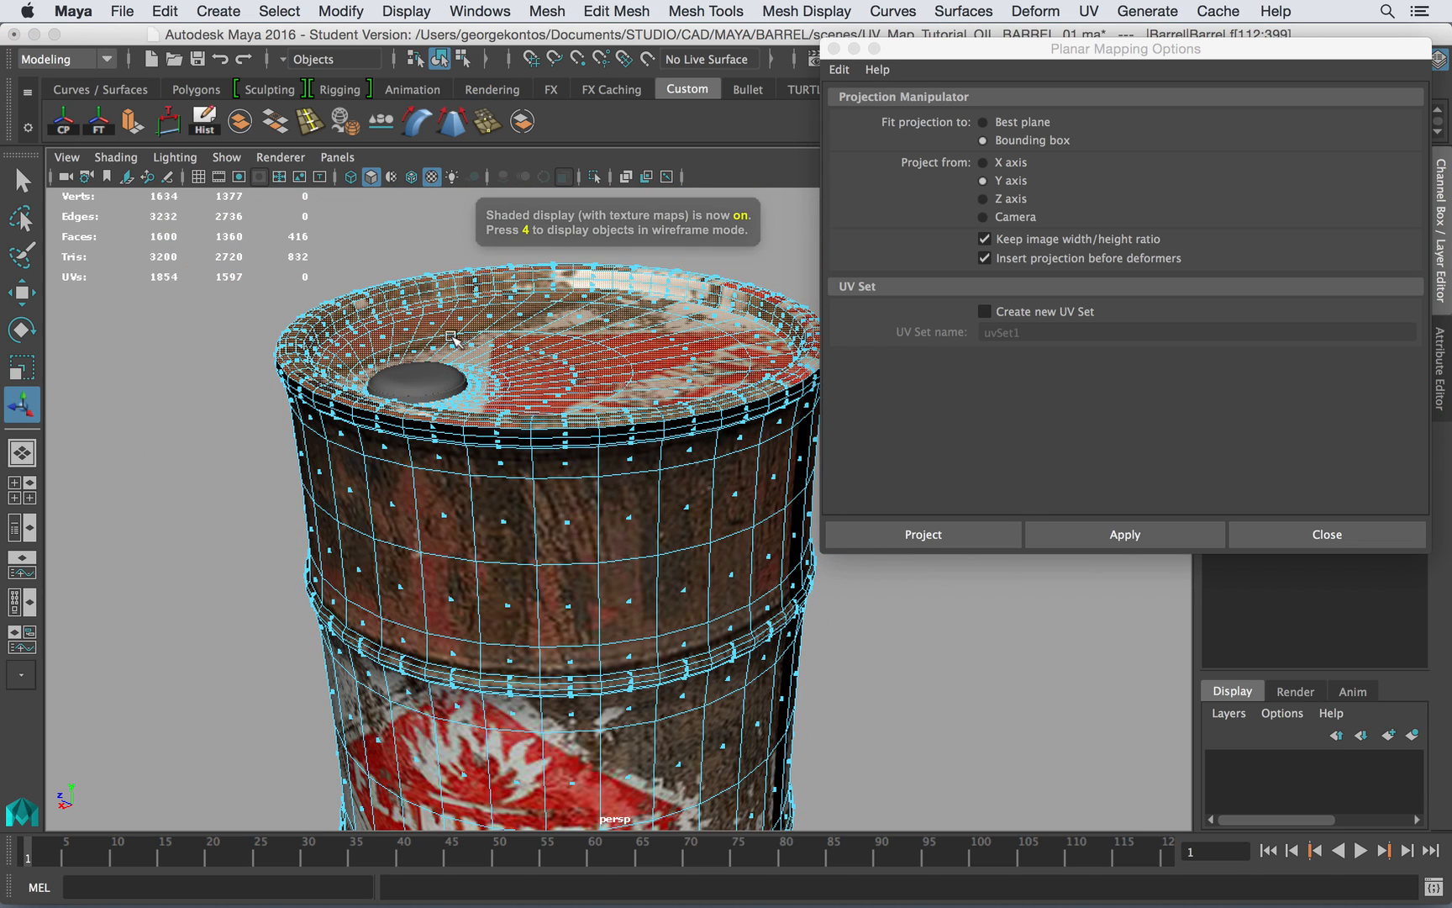
{"action": "right_click_drag", "start_coordinate": [454, 337], "coordinate": [367, 338], "text": "alt"}
{"action": "left_click", "coordinate": [984, 182]}
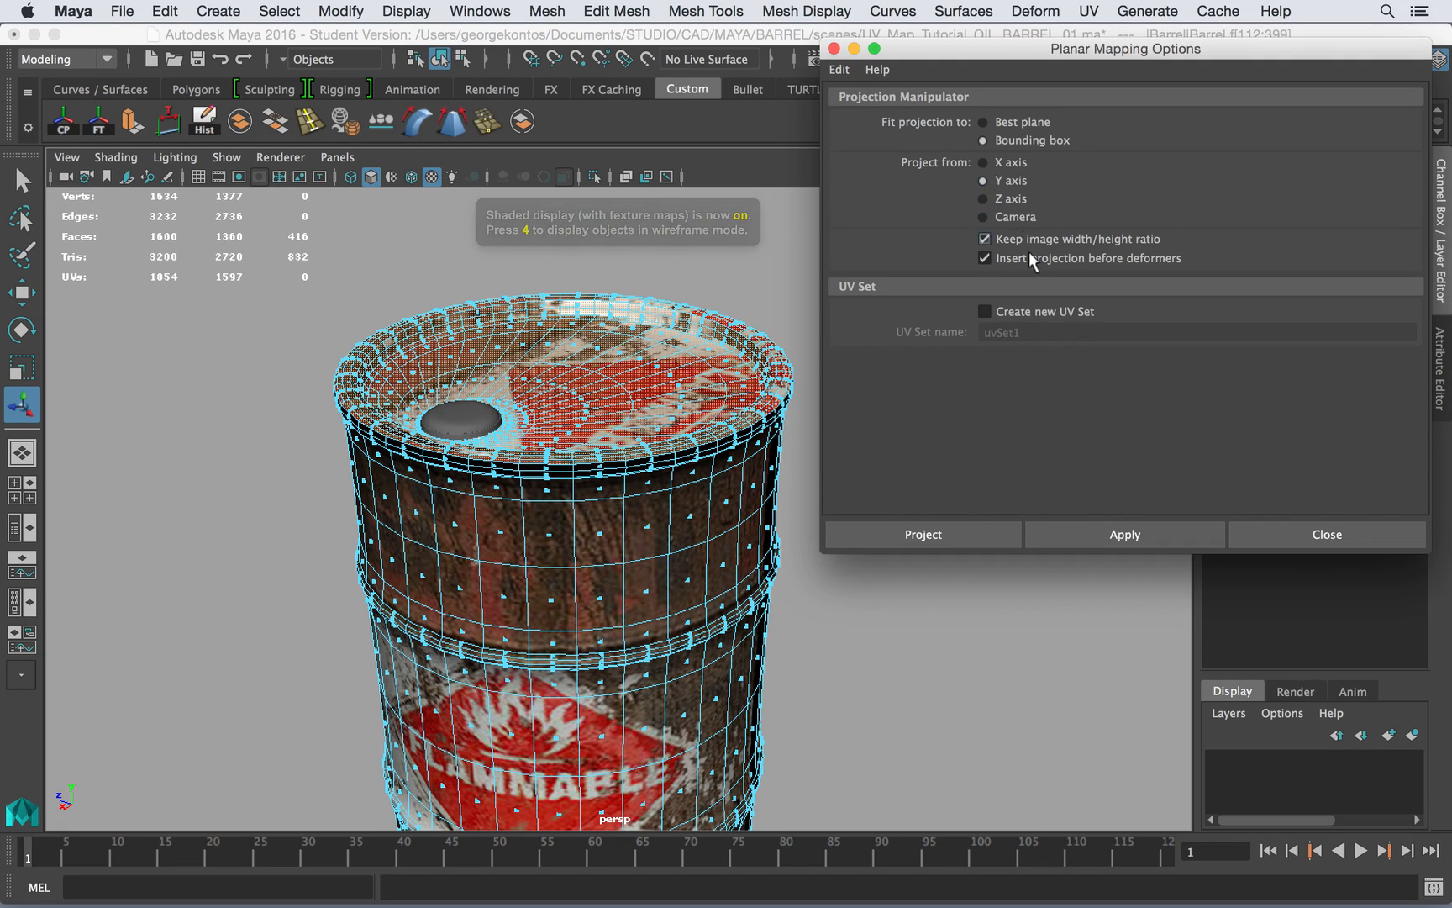
{"action": "left_click", "coordinate": [1089, 525]}
{"action": "right_click_drag", "start_coordinate": [471, 371], "coordinate": [410, 371], "text": "alt"}
{"action": "left_click_drag", "start_coordinate": [409, 371], "coordinate": [534, 397], "text": "alt"}
{"action": "scroll", "coordinate": [546, 370], "scroll_direction": "up", "scroll_amount": 3}
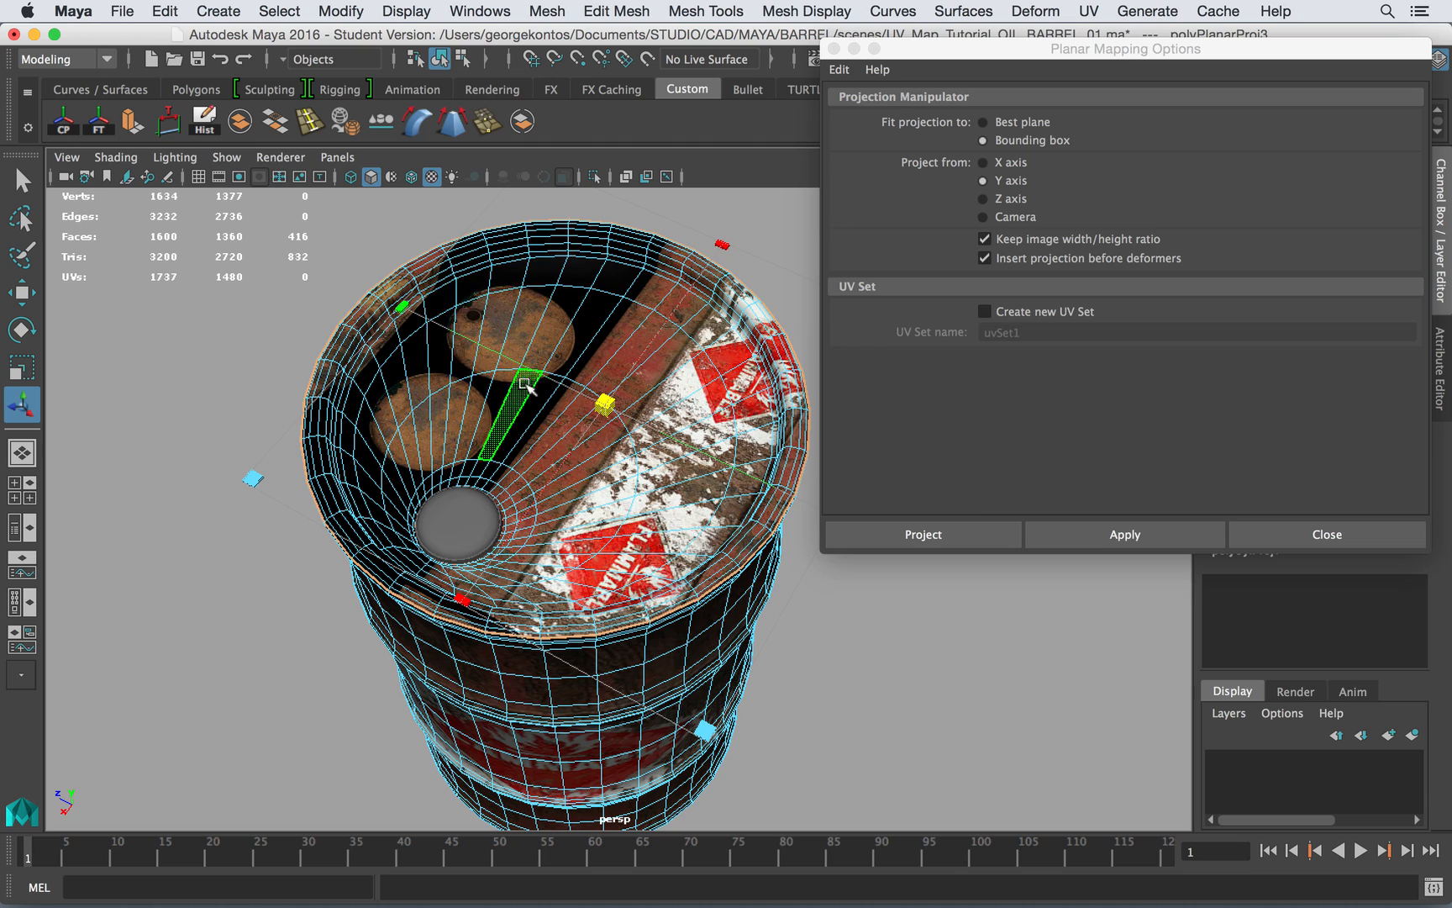
{"action": "left_click_drag", "start_coordinate": [550, 342], "coordinate": [525, 370], "text": "alt"}
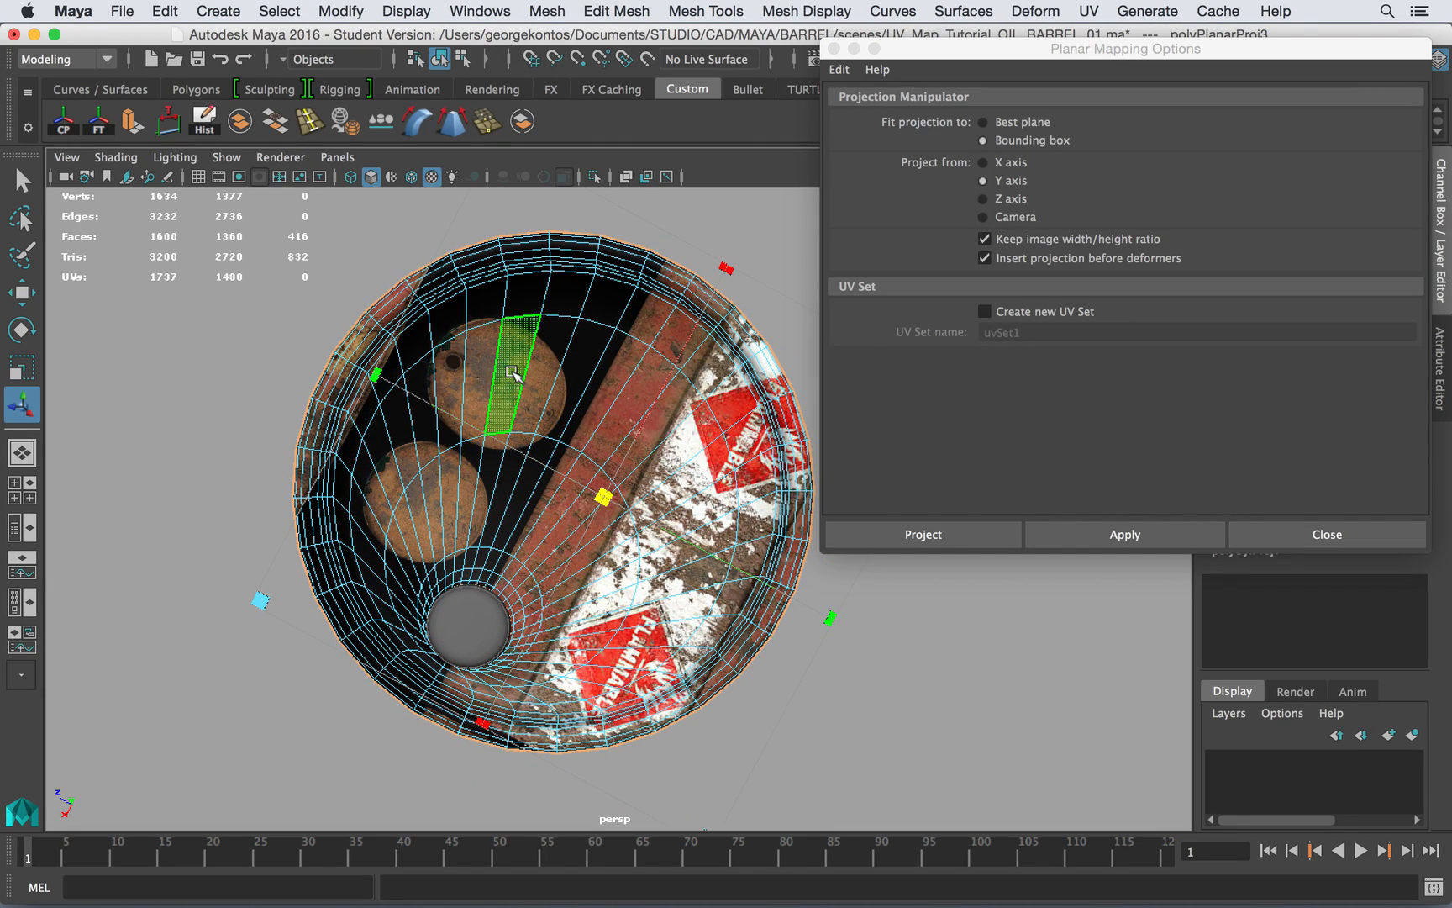
- Stretch the planar projection over the lid using its manipulator's scale handles
{"action": "left_click_drag", "start_coordinate": [721, 266], "coordinate": [743, 229]}
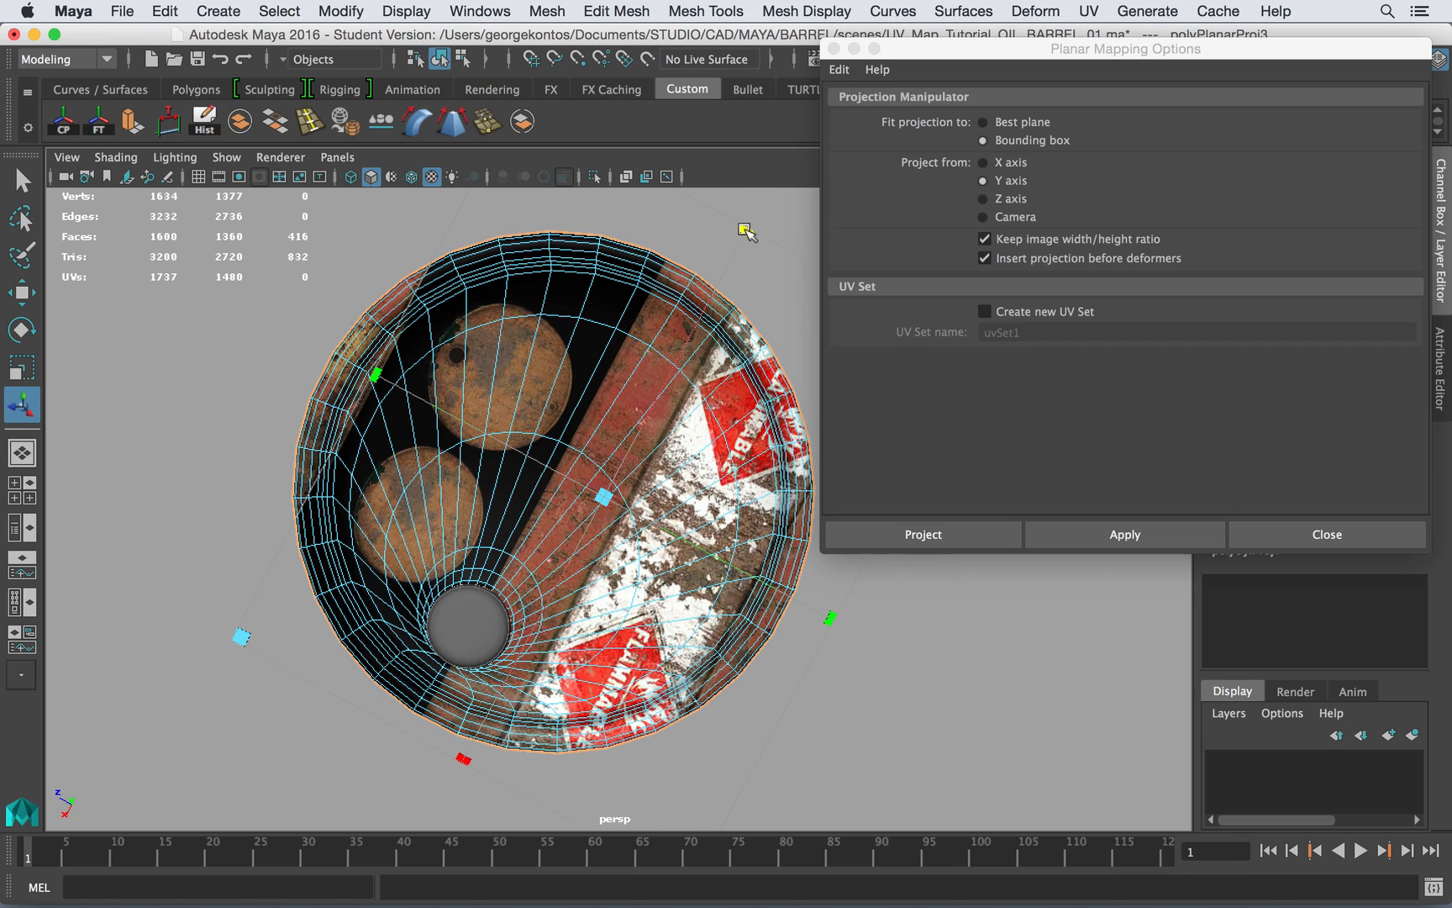
{"action": "left_click_drag", "start_coordinate": [546, 433], "coordinate": [624, 370], "text": "alt"}
{"action": "left_click_drag", "start_coordinate": [326, 432], "coordinate": [317, 431]}
{"action": "right_click_drag", "start_coordinate": [480, 424], "coordinate": [466, 417], "text": "alt"}
{"action": "left_click_drag", "start_coordinate": [466, 414], "coordinate": [431, 384], "text": "alt"}
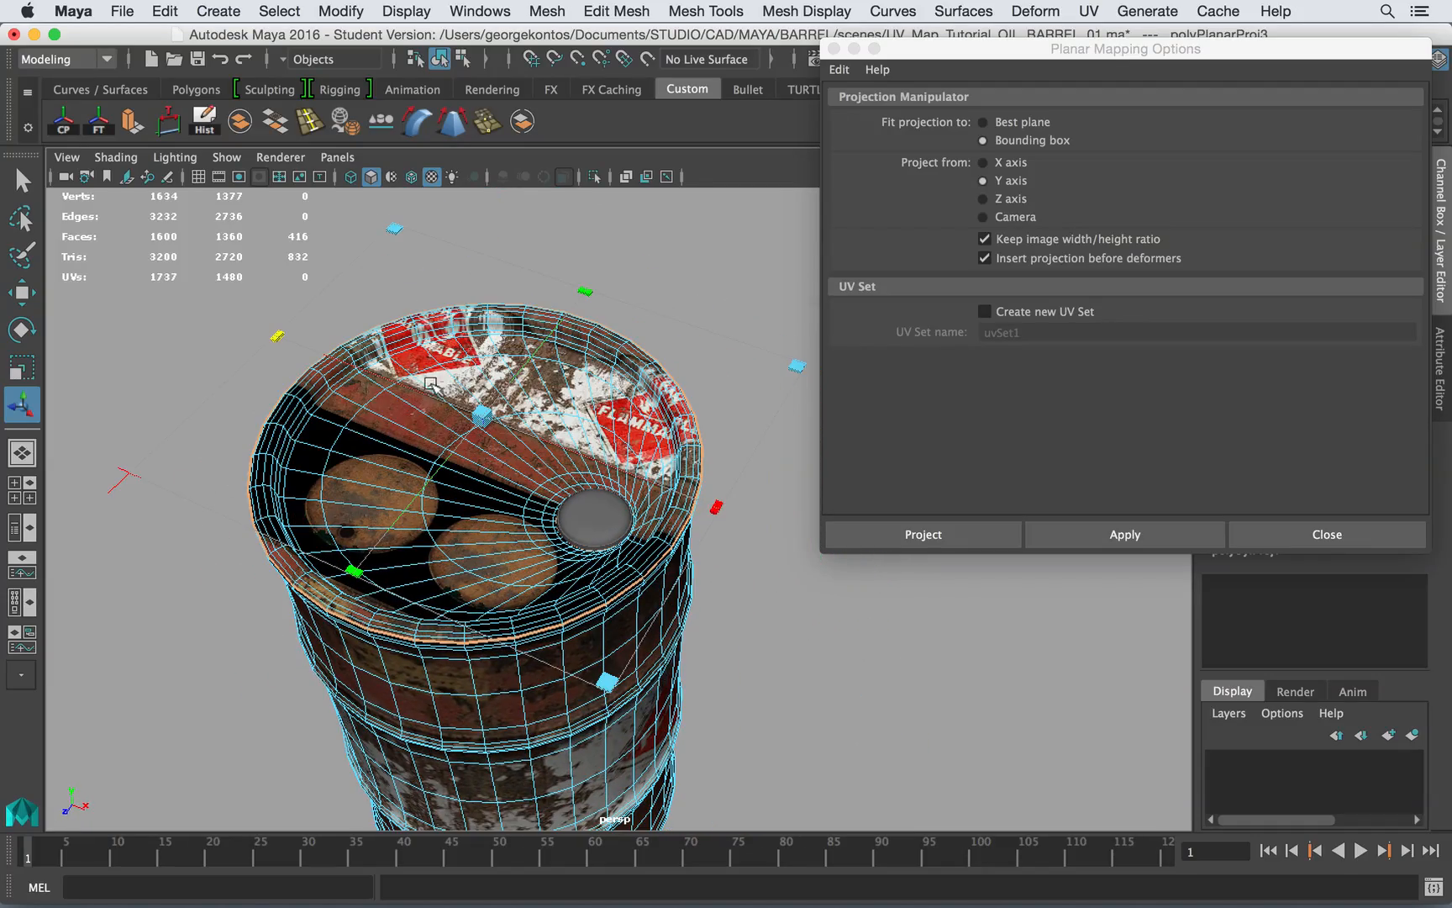
{"action": "left_click_drag", "start_coordinate": [518, 376], "coordinate": [393, 359], "text": "alt"}
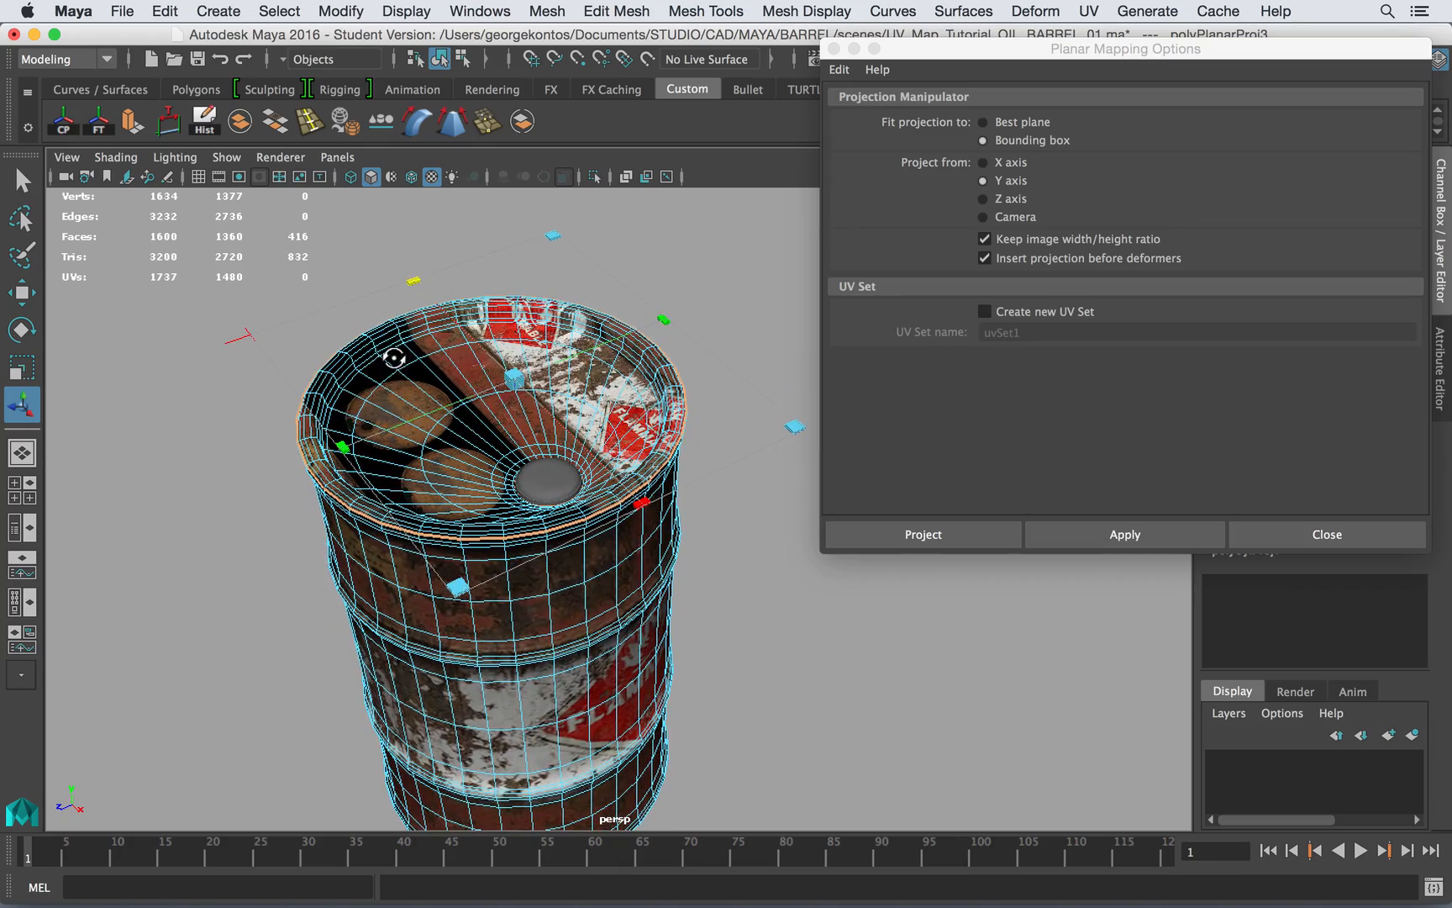
{"action": "left_click_drag", "start_coordinate": [513, 378], "coordinate": [565, 378], "text": "alt"}
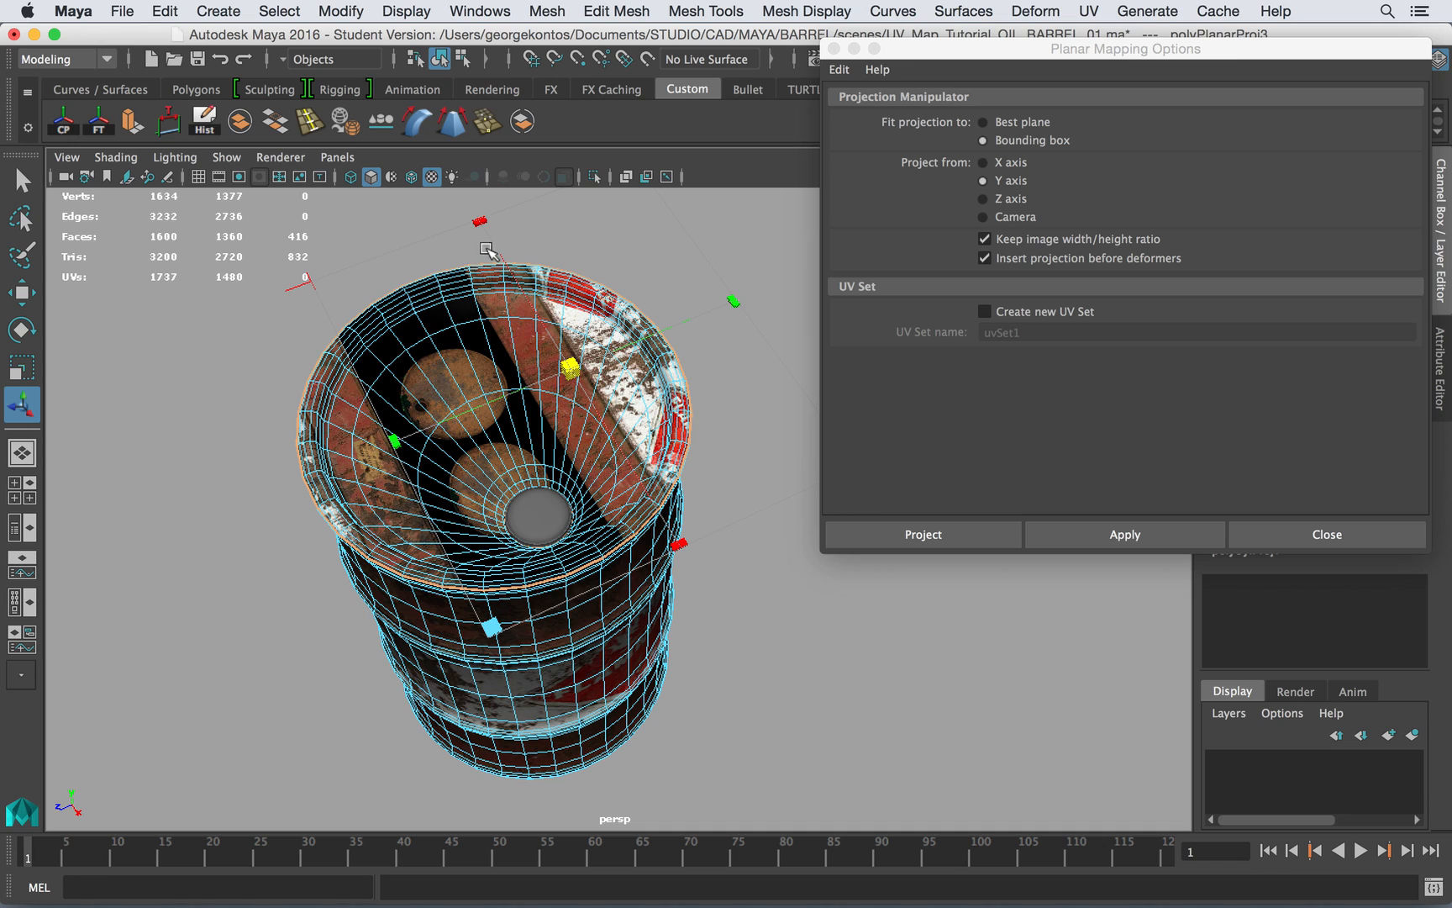
{"action": "middle_click_drag", "start_coordinate": [320, 294], "coordinate": [379, 315], "text": "alt"}
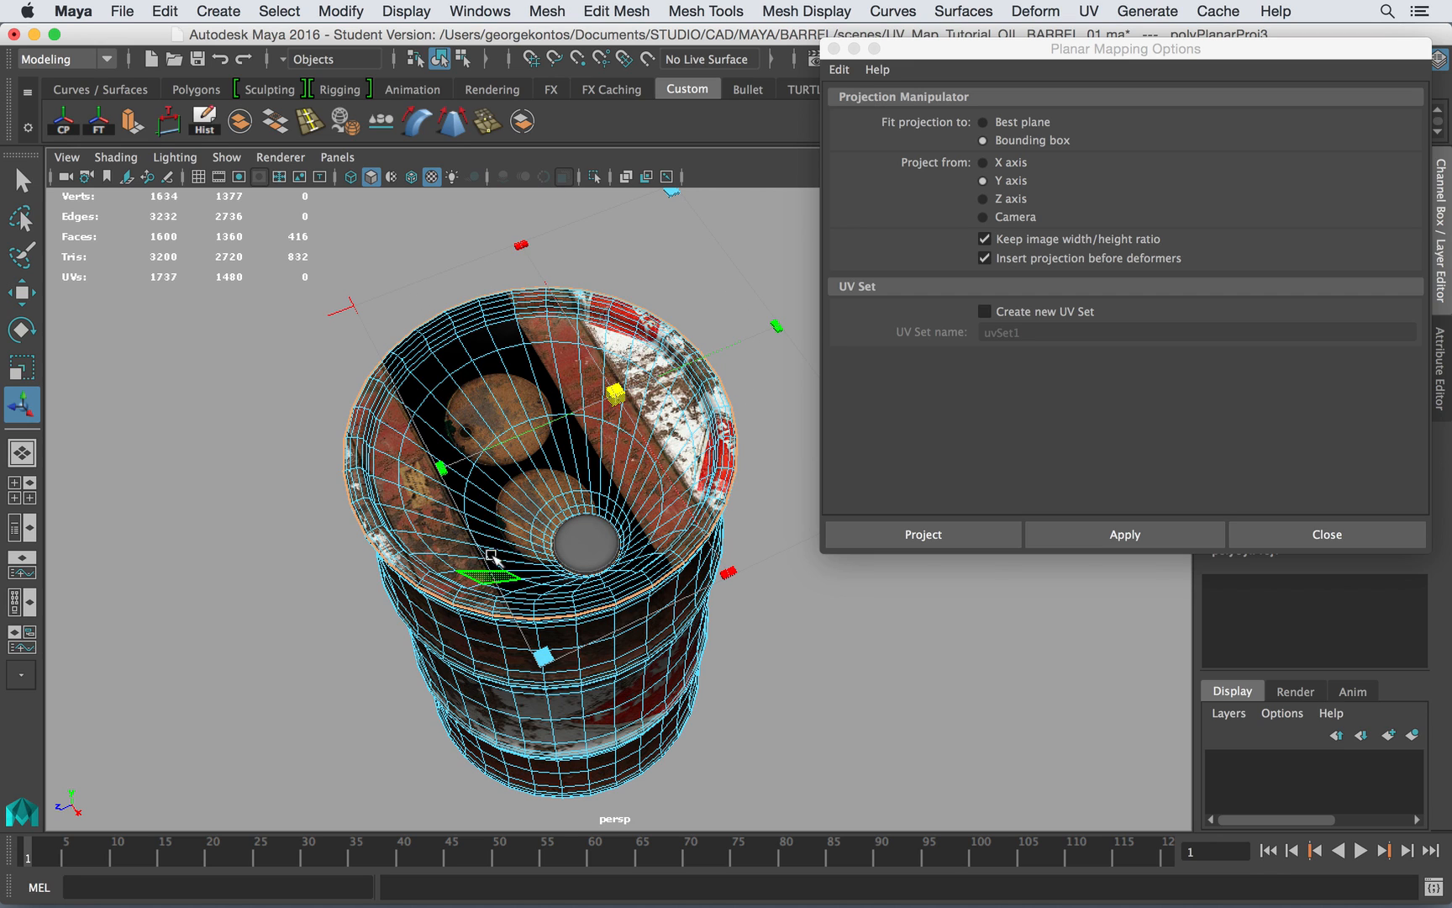
- Switch the projection manipulator to its move, rotate and scale handles and rotate the projection about the barrel's vertical axis
{"action": "left_click", "coordinate": [340, 314]}
{"action": "scroll", "coordinate": [631, 335], "scroll_direction": "down", "scroll_amount": 2}
{"action": "middle_click_drag", "start_coordinate": [631, 335], "coordinate": [550, 341], "text": "alt"}
{"action": "mouse_move", "coordinate": [550, 341]}
{"action": "left_mouse_down", "text": "alt"}
{"action": "mouse_move", "coordinate": [553, 326]}
{"action": "mouse_move", "coordinate": [574, 354]}
{"action": "left_mouse_up", "text": "alt"}
{"action": "left_click_drag", "start_coordinate": [591, 477], "coordinate": [539, 401], "text": "alt"}
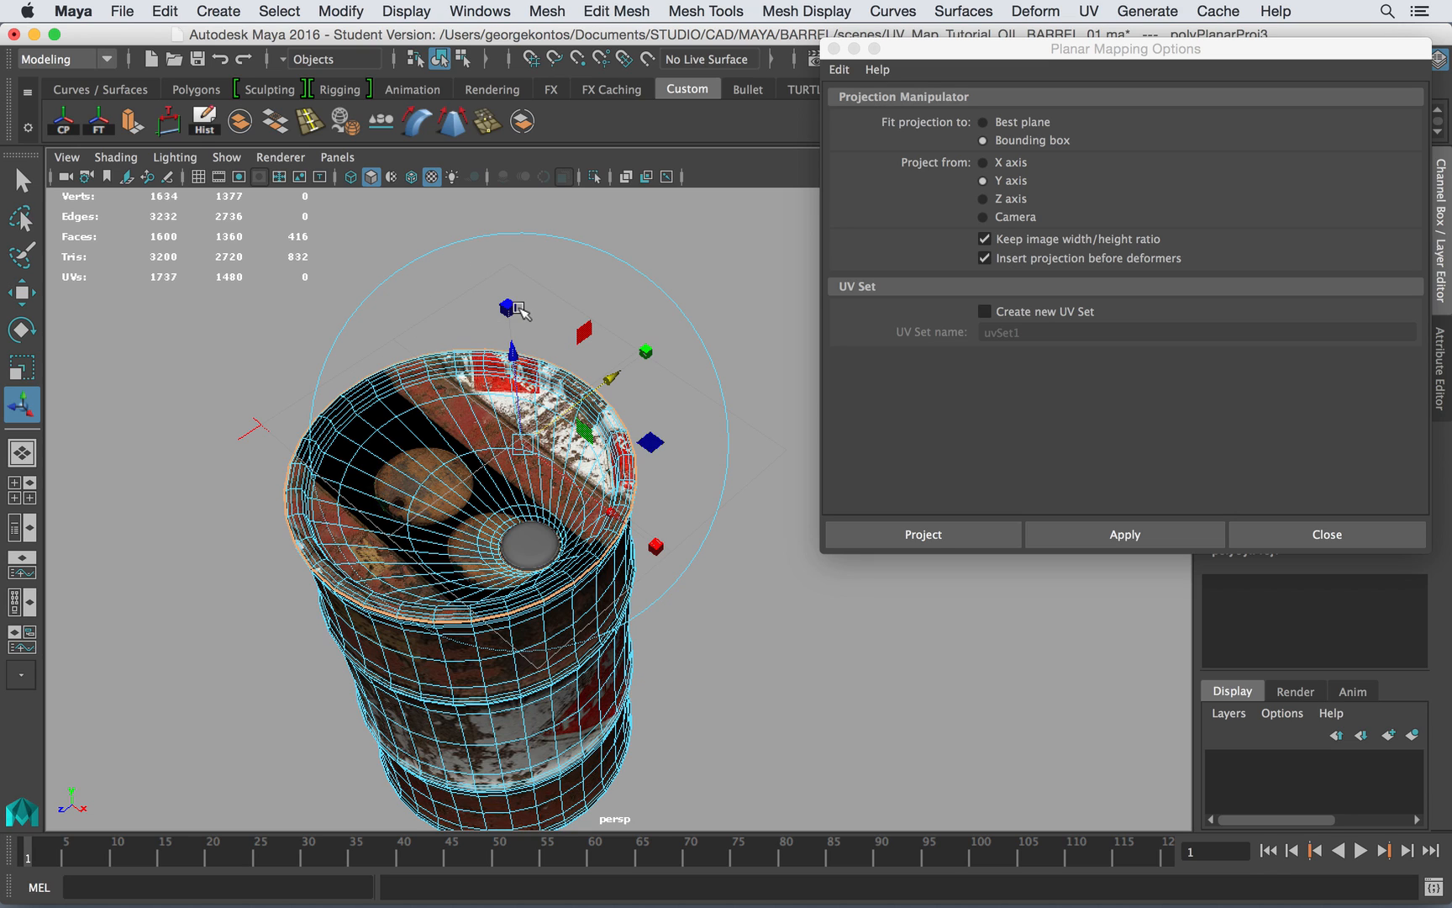
{"action": "left_click_drag", "start_coordinate": [535, 449], "coordinate": [554, 435], "text": "alt"}
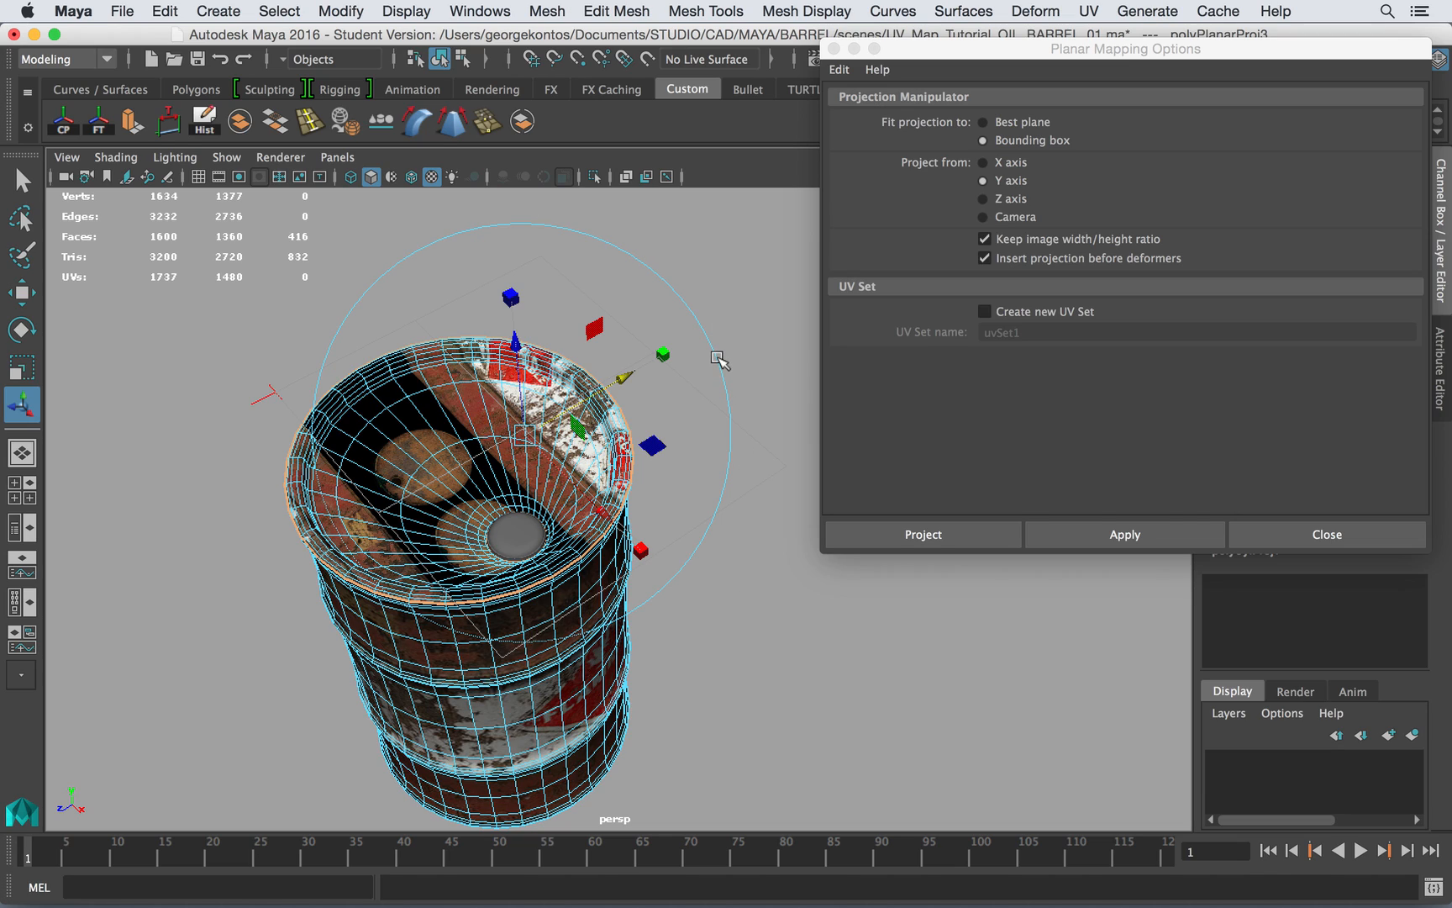
{"action": "left_click", "coordinate": [720, 359]}
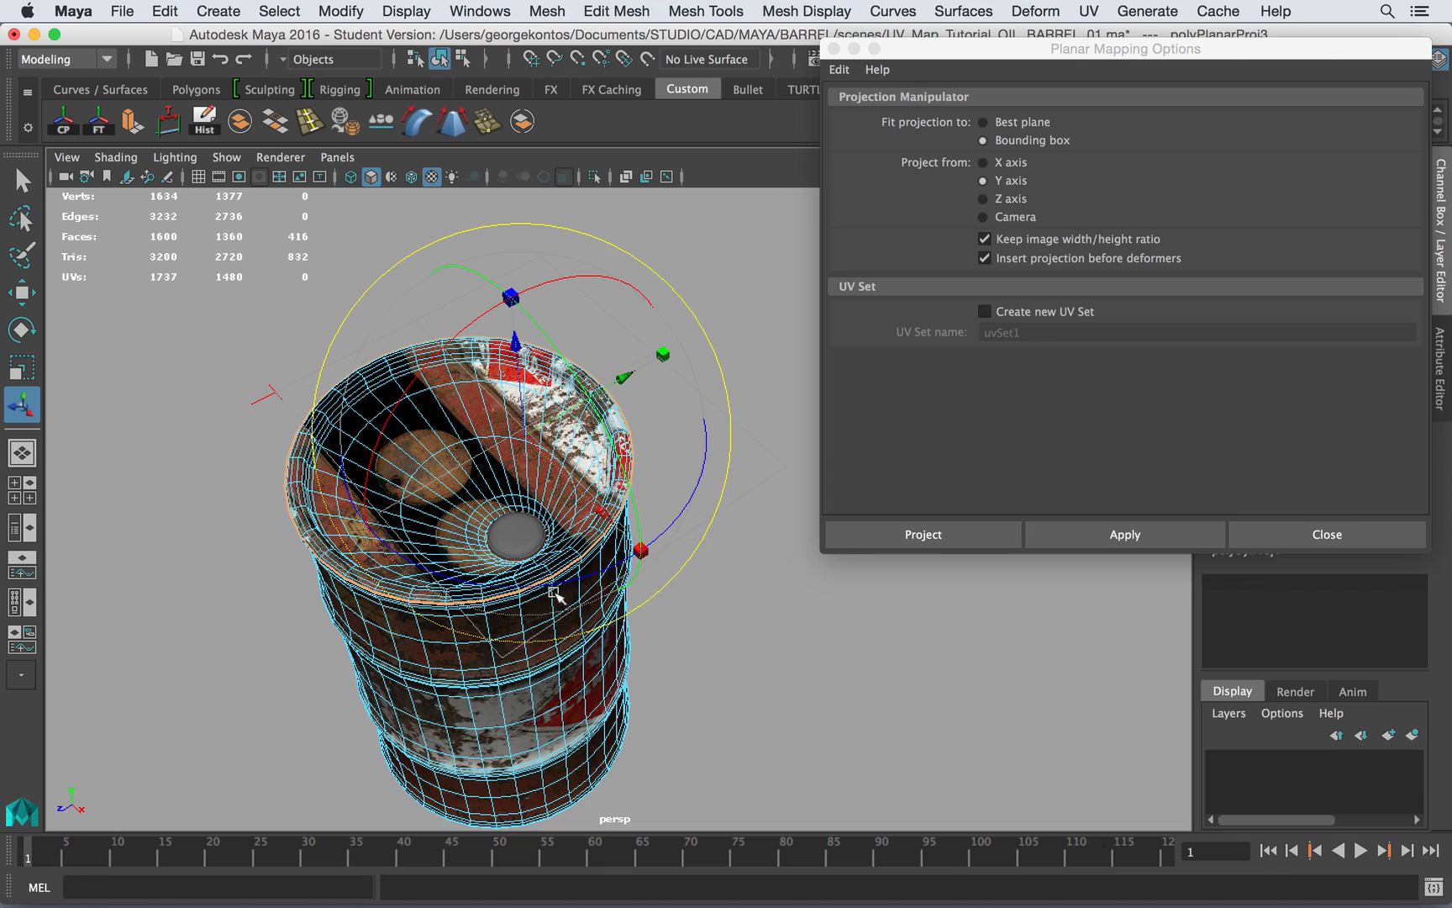
{"action": "left_click_drag", "start_coordinate": [559, 594], "coordinate": [744, 506]}
{"action": "left_click_drag", "start_coordinate": [514, 352], "coordinate": [346, 436], "text": "alt"}
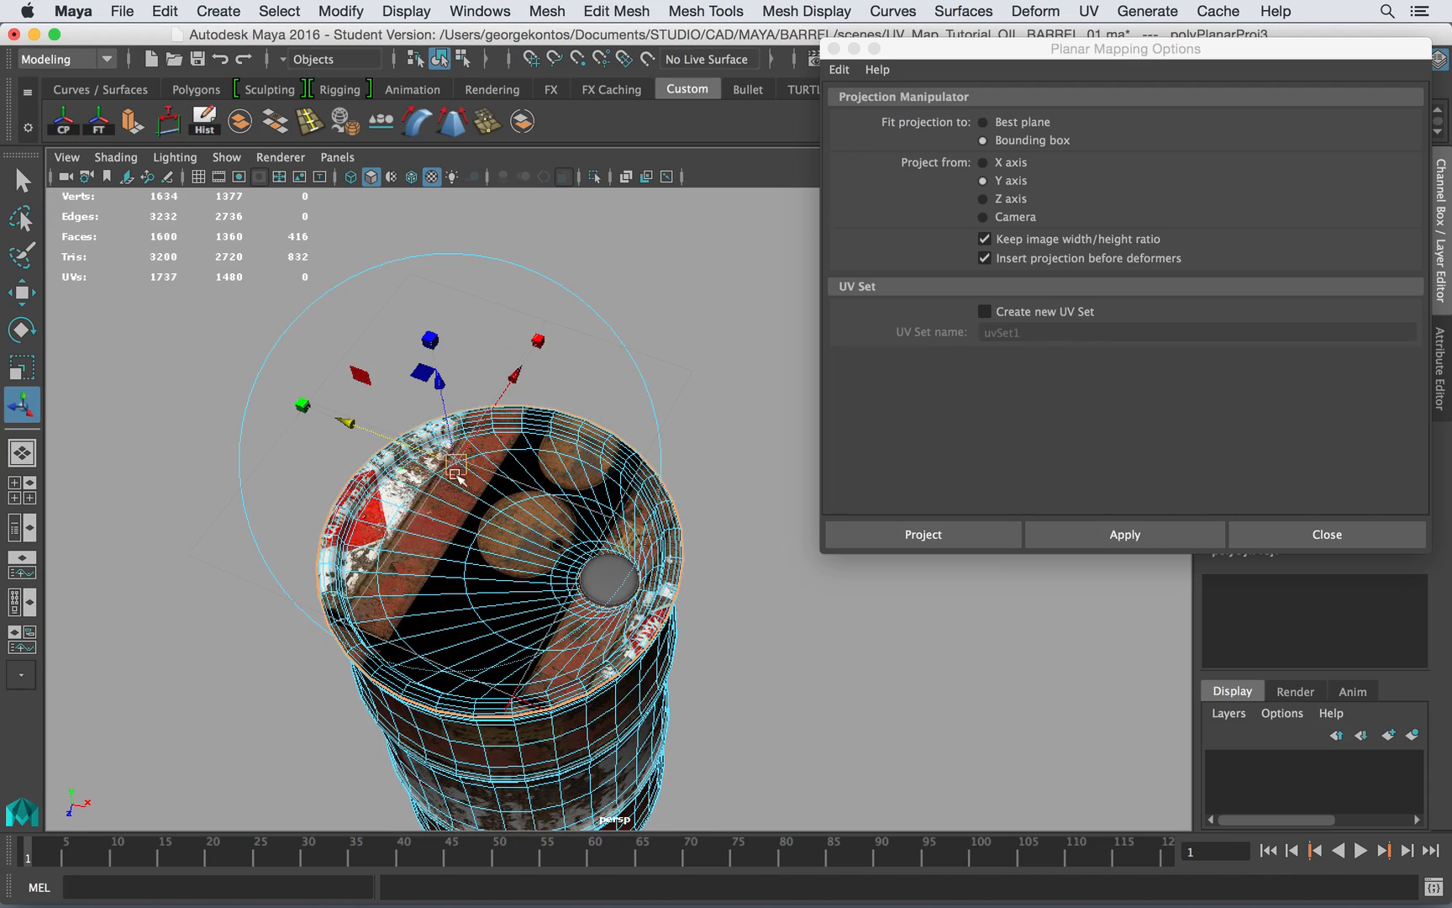
- Move and scale the projection until one of the texture's rusty round lid images covers most of the barrel's top
{"action": "left_click_drag", "start_coordinate": [519, 382], "coordinate": [484, 337]}
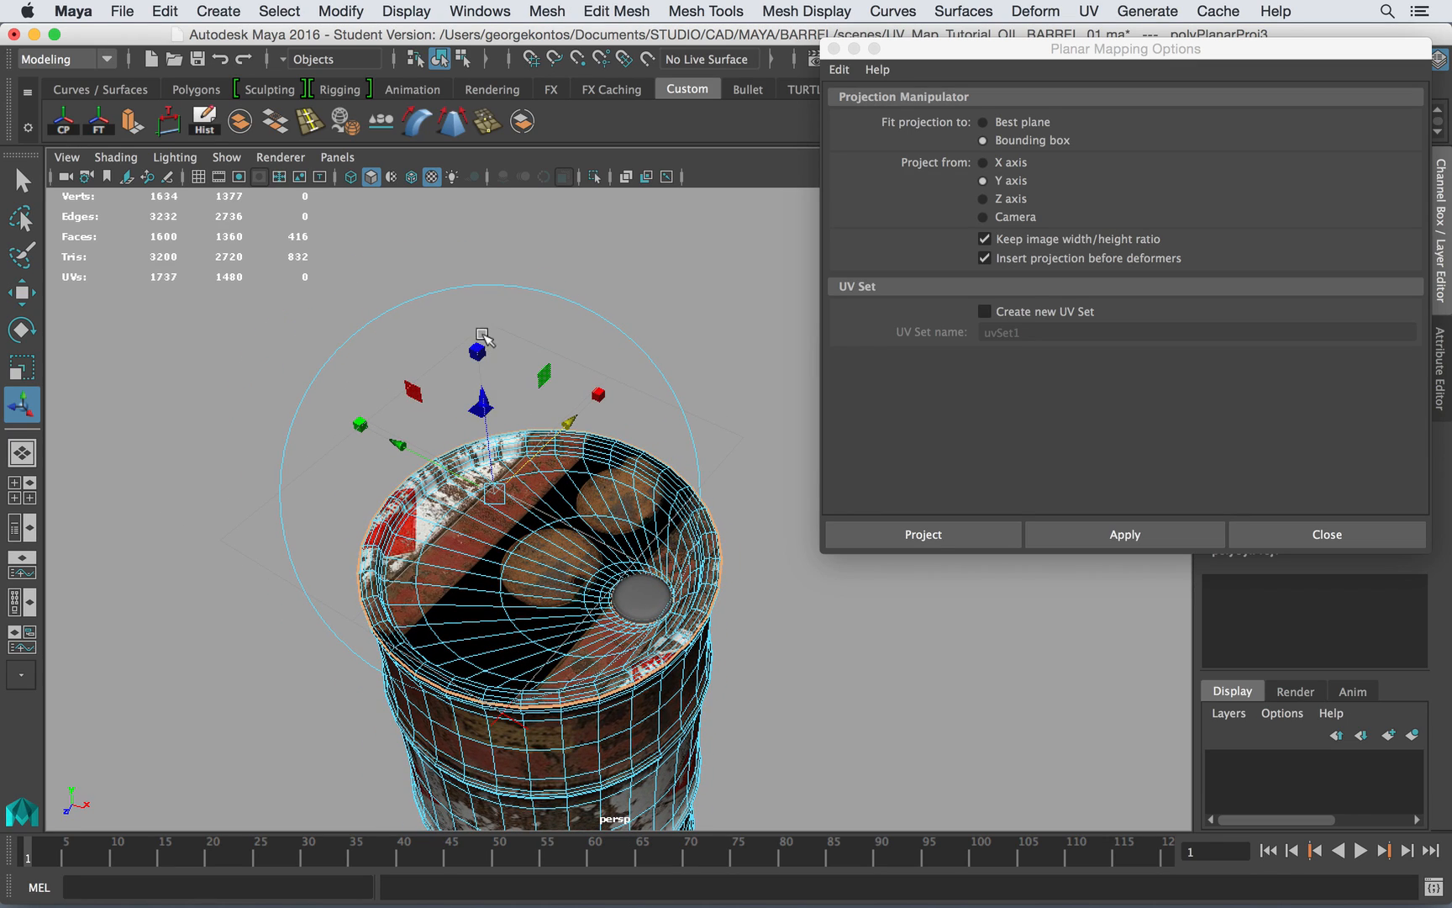
{"action": "left_click_drag", "start_coordinate": [496, 494], "coordinate": [575, 491]}
{"action": "left_click_drag", "start_coordinate": [404, 446], "coordinate": [664, 364]}
{"action": "left_click", "coordinate": [661, 268]}
{"action": "middle_click_drag", "start_coordinate": [668, 364], "coordinate": [577, 376], "text": "alt"}
{"action": "left_click_drag", "start_coordinate": [659, 331], "coordinate": [700, 317]}
{"action": "left_click_drag", "start_coordinate": [673, 460], "coordinate": [688, 477]}
{"action": "left_click_drag", "start_coordinate": [717, 323], "coordinate": [659, 362]}
{"action": "right_click_drag", "start_coordinate": [658, 362], "coordinate": [652, 361], "text": "alt"}
{"action": "left_click_drag", "start_coordinate": [623, 386], "coordinate": [638, 387]}
{"action": "left_click_drag", "start_coordinate": [716, 339], "coordinate": [767, 301]}
- Nudge the projection along its two horizontal axes to centre the rusty lid image on the barrel's top
{"action": "left_click_drag", "start_coordinate": [622, 391], "coordinate": [236, 320], "text": "alt"}
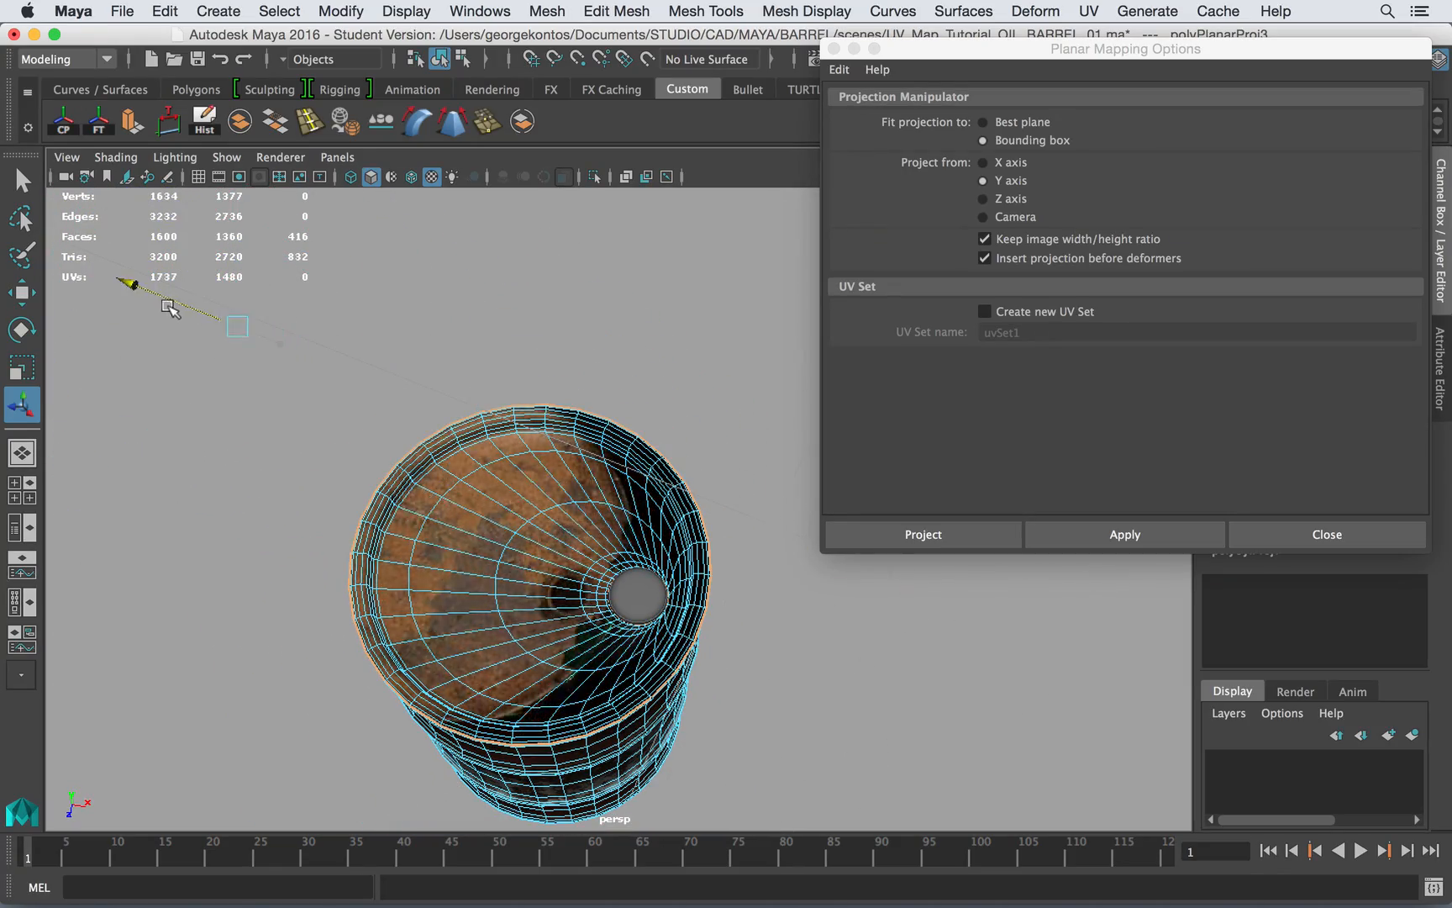
{"action": "left_click_drag", "start_coordinate": [212, 315], "coordinate": [277, 338]}
{"action": "left_click_drag", "start_coordinate": [335, 249], "coordinate": [343, 244]}
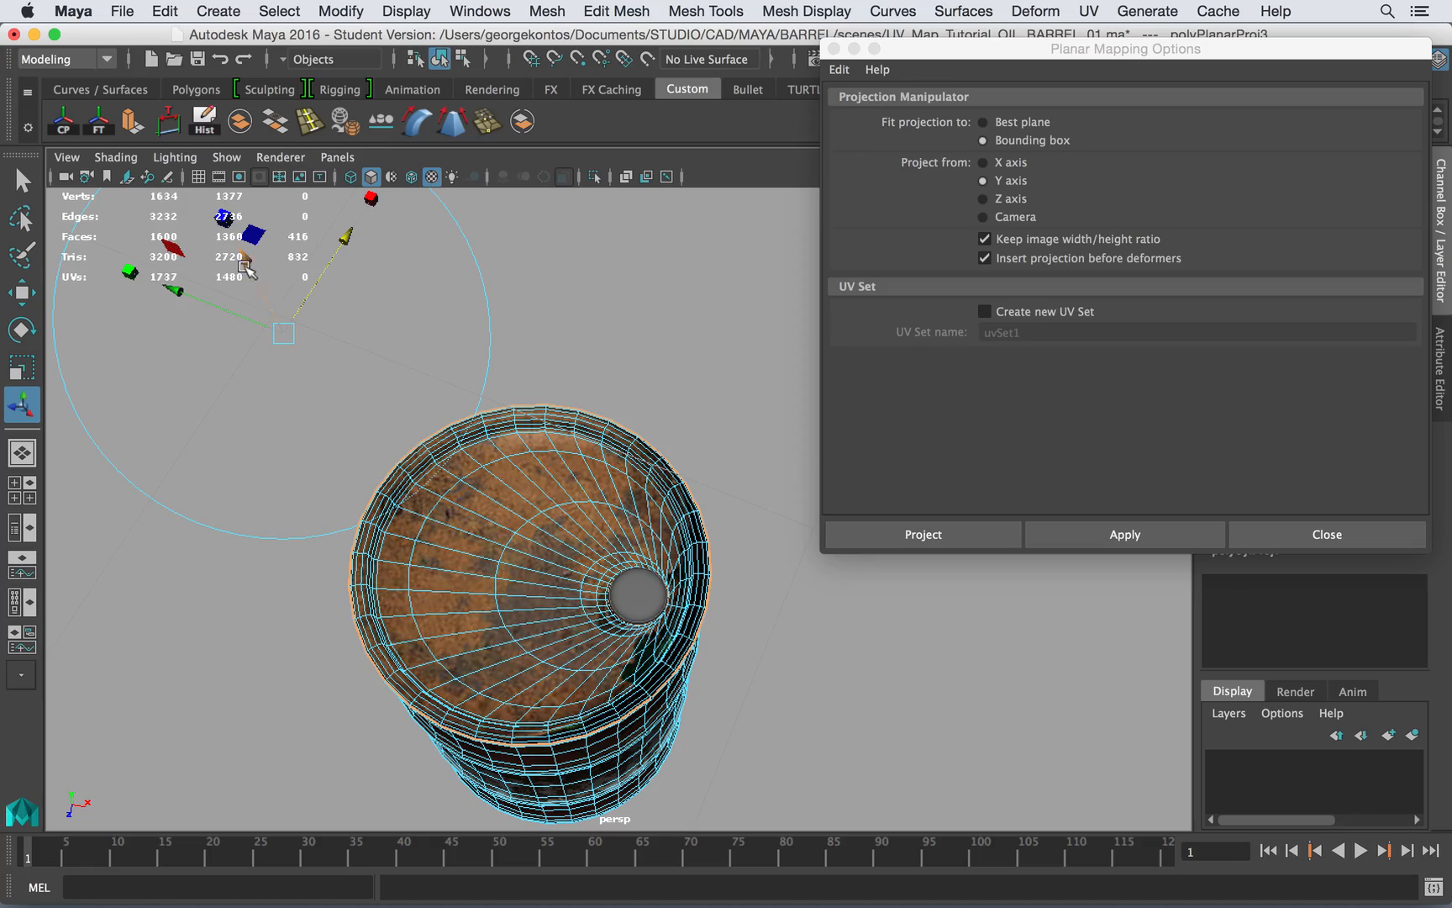
{"action": "left_click_drag", "start_coordinate": [190, 296], "coordinate": [196, 297]}
- Return the barrel to object mode, inspect the textured lid and rim up close, and clear the selection
{"action": "left_click_drag", "start_coordinate": [196, 297], "coordinate": [211, 311], "text": "alt"}
{"action": "right_click_drag", "start_coordinate": [211, 311], "coordinate": [421, 470], "text": "alt"}
{"action": "left_click_drag", "start_coordinate": [421, 469], "coordinate": [353, 476], "text": "alt"}
{"action": "right_click_drag", "start_coordinate": [399, 305], "coordinate": [502, 279]}
{"action": "right_click_drag", "start_coordinate": [593, 388], "coordinate": [517, 360], "text": "alt"}
{"action": "left_click_drag", "start_coordinate": [516, 360], "coordinate": [415, 356], "text": "alt"}
{"action": "right_click_drag", "start_coordinate": [415, 356], "coordinate": [545, 426], "text": "alt"}
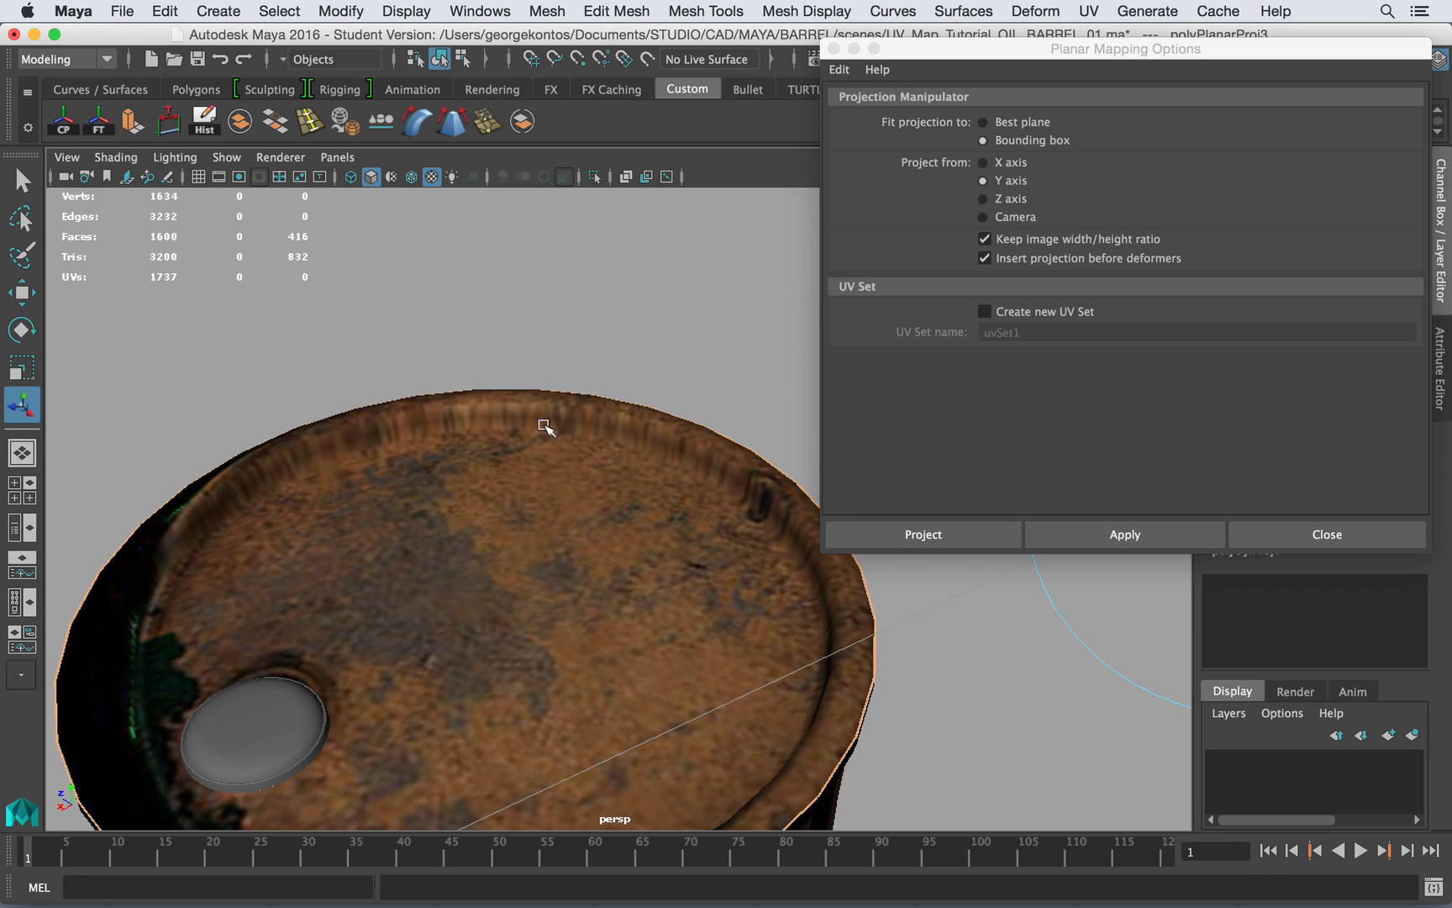
{"action": "left_click_drag", "start_coordinate": [664, 481], "coordinate": [593, 441], "text": "alt"}
{"action": "right_click_drag", "start_coordinate": [593, 441], "coordinate": [468, 416], "text": "alt"}
{"action": "middle_click_drag", "start_coordinate": [467, 416], "coordinate": [421, 298], "text": "alt"}
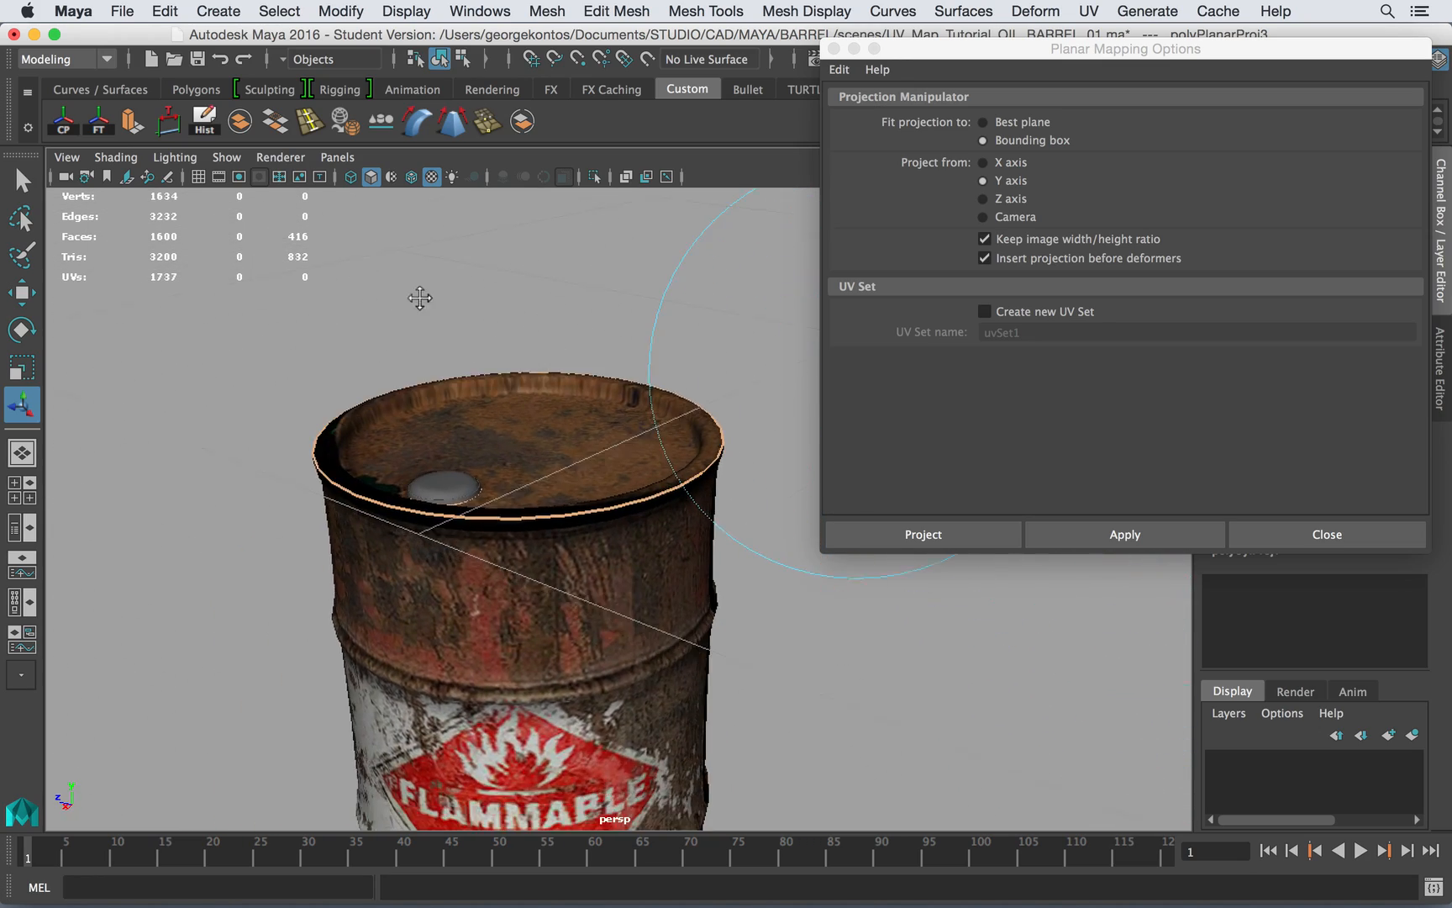
{"action": "left_click", "coordinate": [569, 340]}
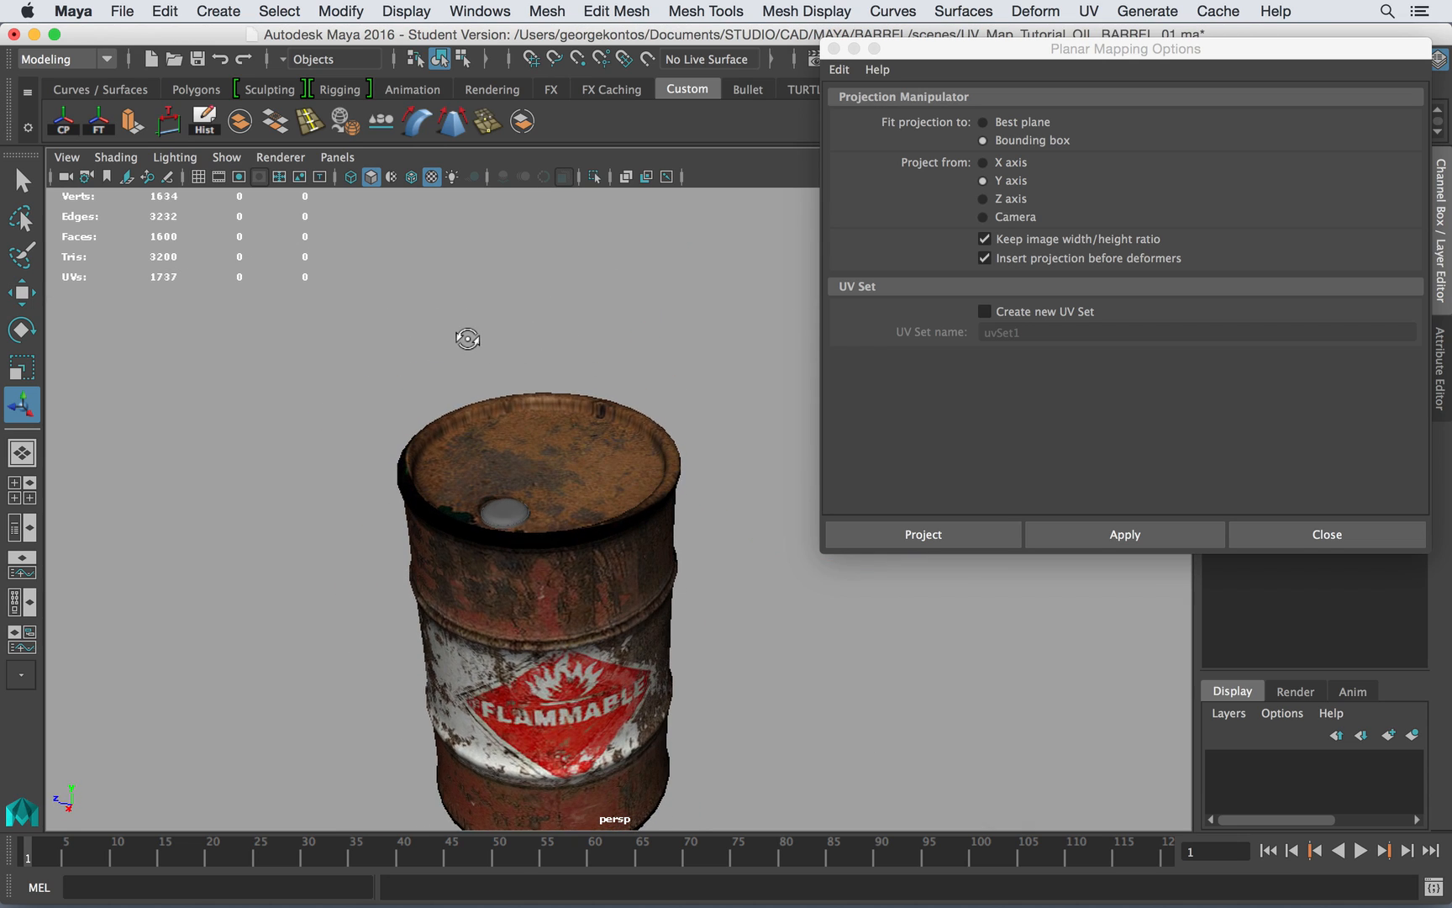
- Select the barrel, change to the side view and switch to face selection around its lower end
{"action": "right_click_drag", "start_coordinate": [412, 365], "coordinate": [550, 401], "text": "alt"}
{"action": "left_click_drag", "start_coordinate": [551, 401], "coordinate": [508, 386], "text": "alt"}
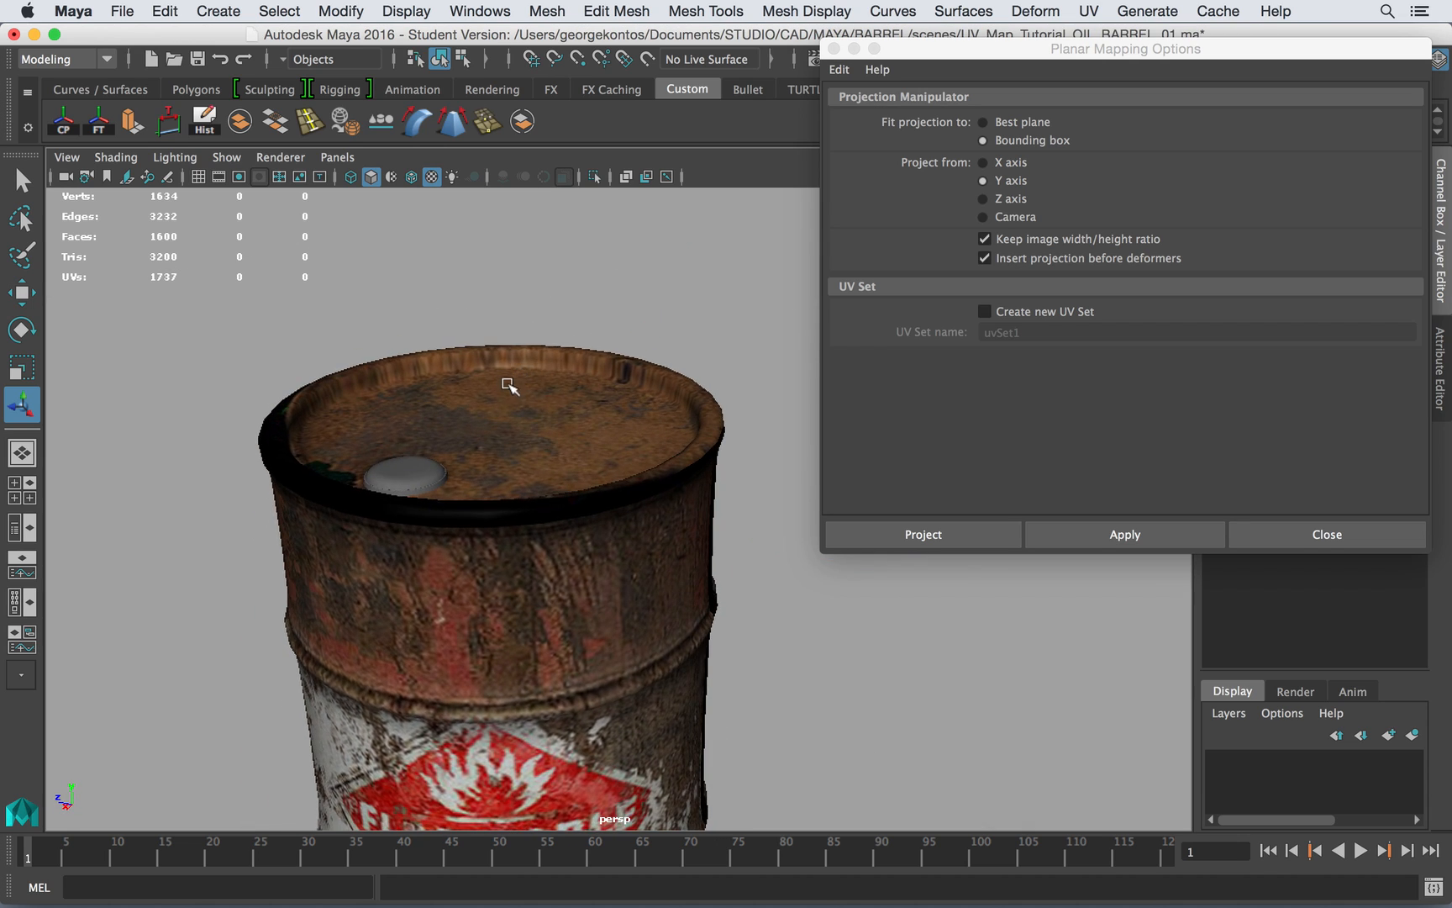
{"action": "middle_click_drag", "start_coordinate": [607, 395], "coordinate": [561, 356], "text": "alt"}
{"action": "left_click_drag", "start_coordinate": [563, 357], "coordinate": [525, 308], "text": "alt"}
{"action": "left_click_drag", "start_coordinate": [548, 396], "coordinate": [523, 311], "text": "alt"}
{"action": "left_click", "coordinate": [546, 580]}
{"action": "key", "text": "space"}
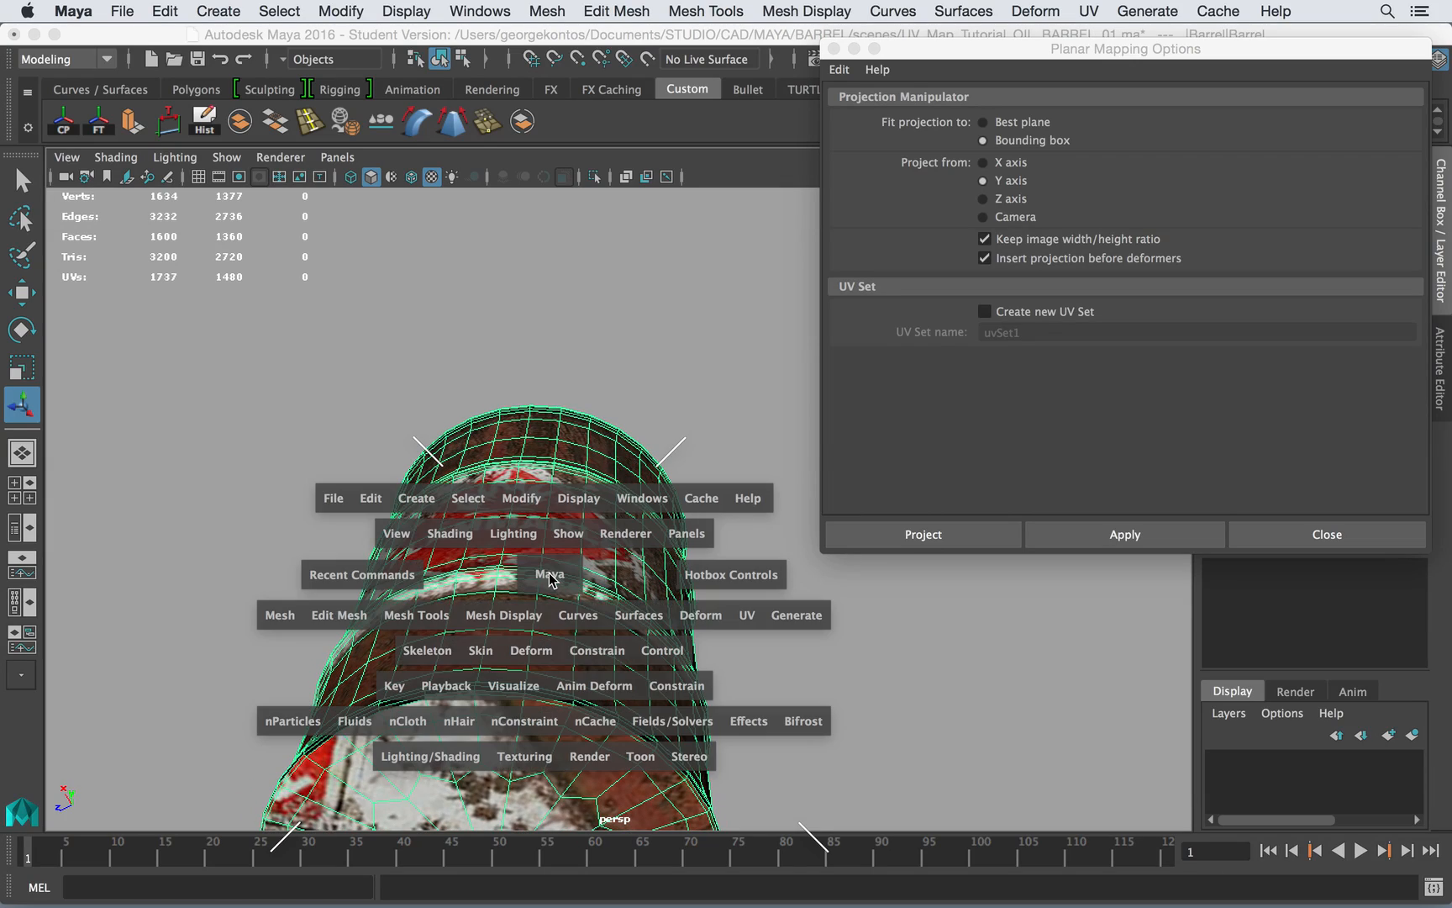
{"action": "left_click_drag", "start_coordinate": [549, 580], "coordinate": [650, 582]}
{"action": "middle_click_drag", "start_coordinate": [655, 586], "coordinate": [610, 263], "text": "alt"}
{"action": "right_click_drag", "start_coordinate": [714, 571], "coordinate": [820, 582], "text": "alt"}
{"action": "right_click_drag", "start_coordinate": [520, 305], "coordinate": [521, 496]}
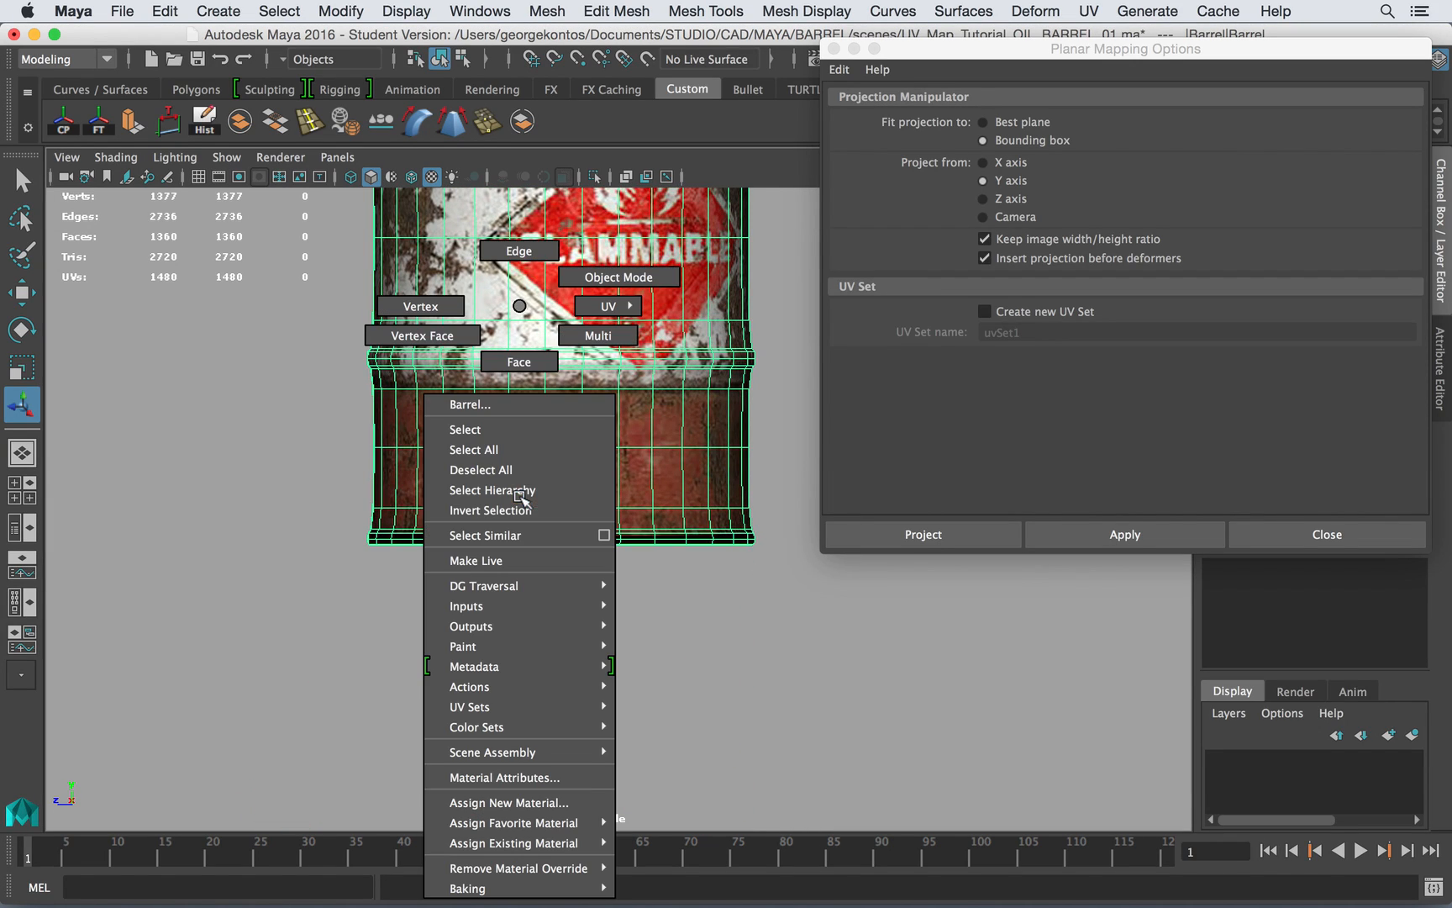
{"action": "right_click_drag", "start_coordinate": [534, 427], "coordinate": [524, 363]}
- Select the faces at the barrel's bottom edge in shaded side view, then return to the perspective view
{"action": "key", "text": "5"}
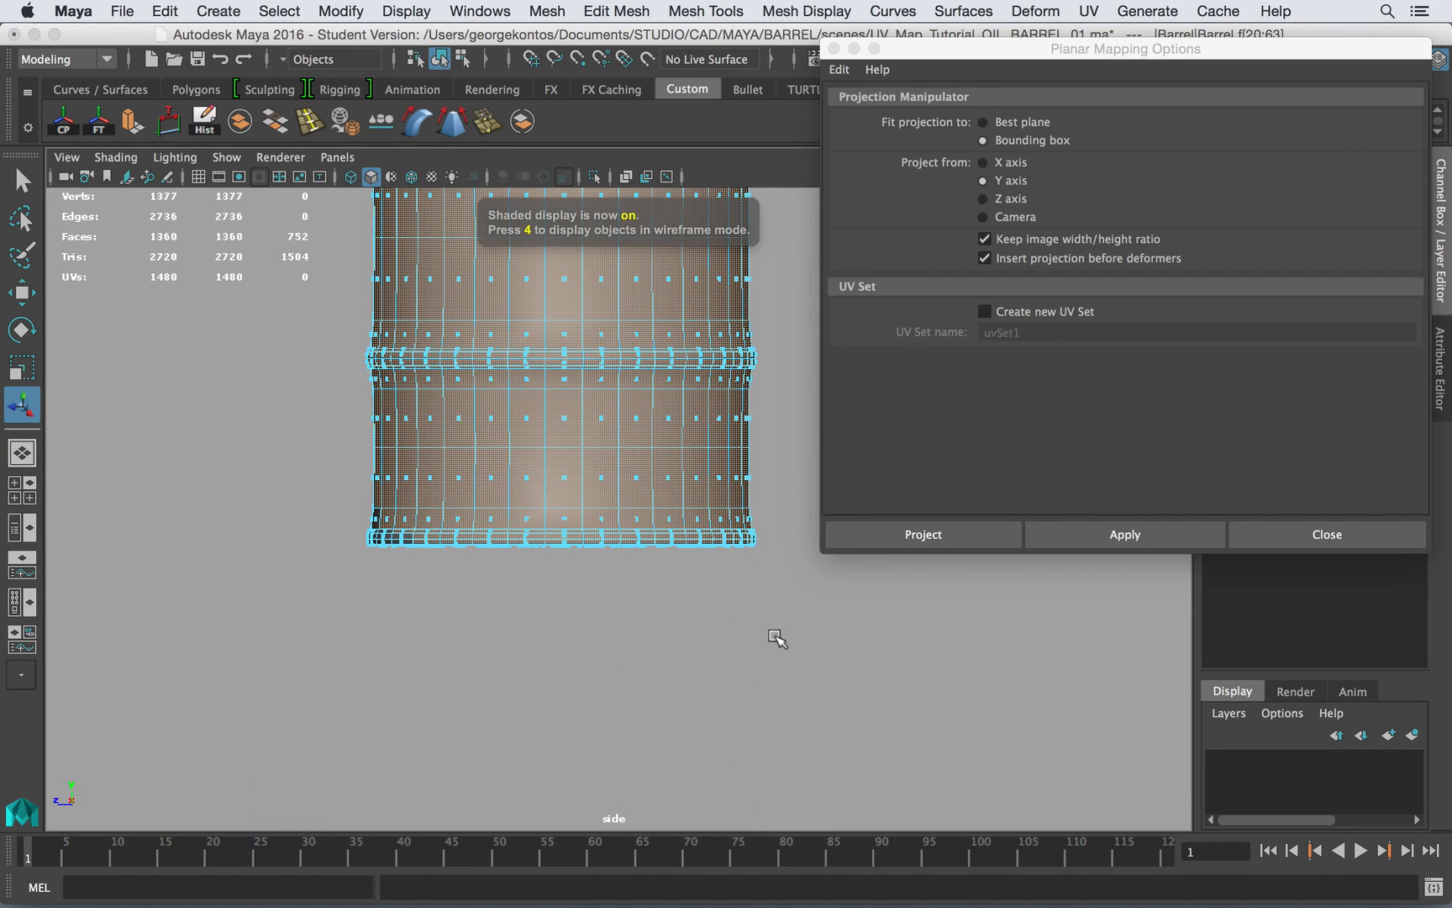
{"action": "left_click_drag", "start_coordinate": [329, 534], "coordinate": [332, 538]}
{"action": "key", "text": "space"}
{"action": "mouse_move", "coordinate": [446, 566]}
{"action": "left_mouse_down"}
{"action": "mouse_move", "coordinate": [445, 491]}
{"action": "mouse_move", "coordinate": [457, 587]}
{"action": "left_mouse_up"}
{"action": "middle_click_drag", "start_coordinate": [457, 587], "coordinate": [490, 309], "text": "alt"}
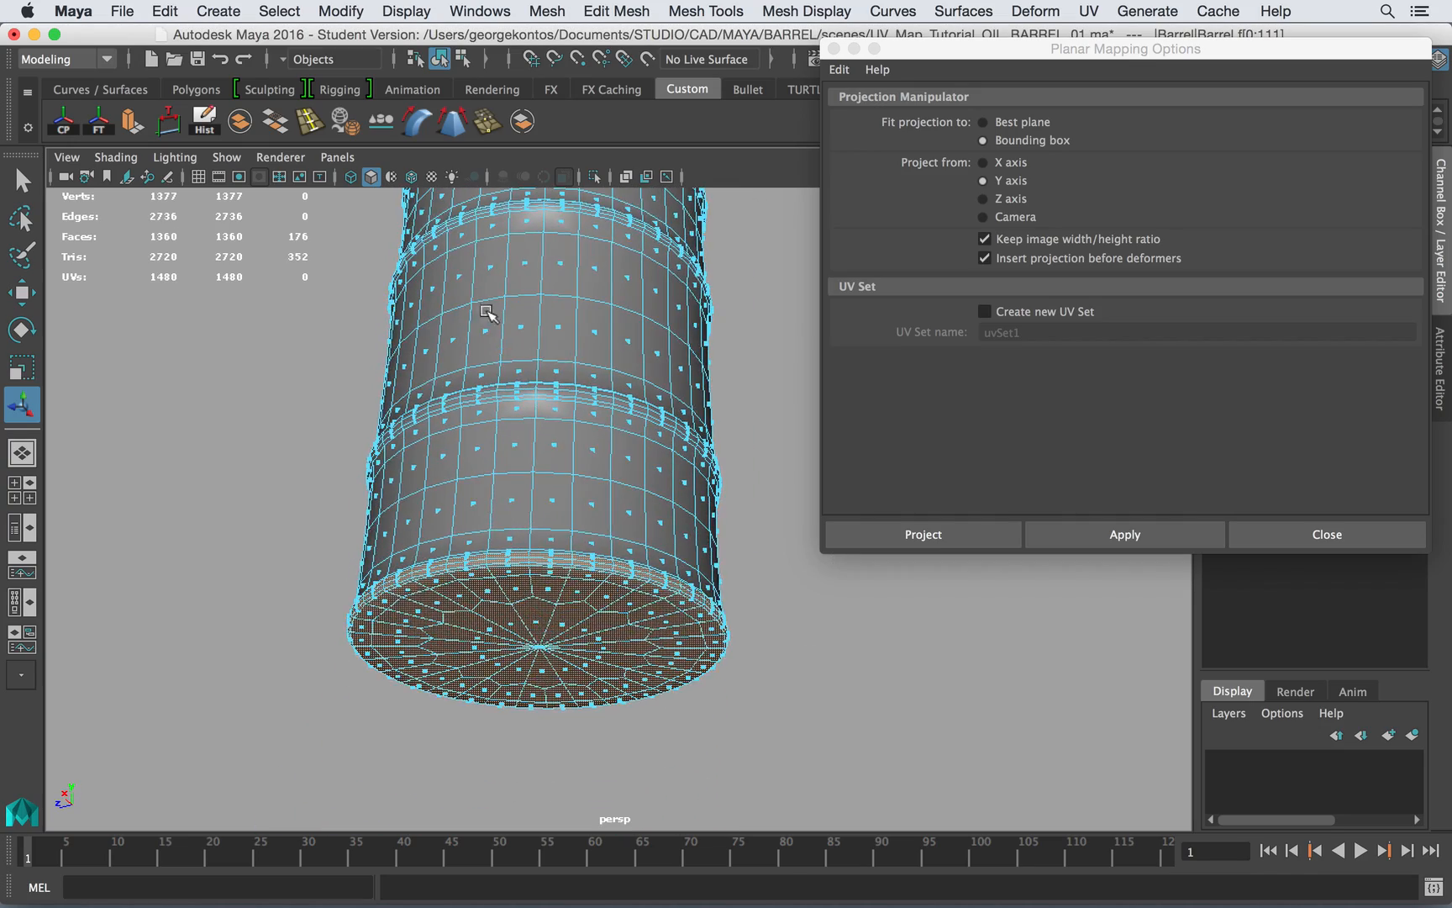
- Remove the outer face loops of the bottom rim from the selection, keeping the faces of the barrel's base
{"action": "right_click_drag", "start_coordinate": [490, 309], "coordinate": [509, 498], "text": "alt"}
{"action": "middle_click_drag", "start_coordinate": [510, 498], "coordinate": [568, 382], "text": "alt"}
{"action": "left_click_drag", "start_coordinate": [404, 395], "coordinate": [399, 496], "text": "alt"}
{"action": "right_click_drag", "start_coordinate": [398, 496], "coordinate": [402, 538], "text": "alt"}
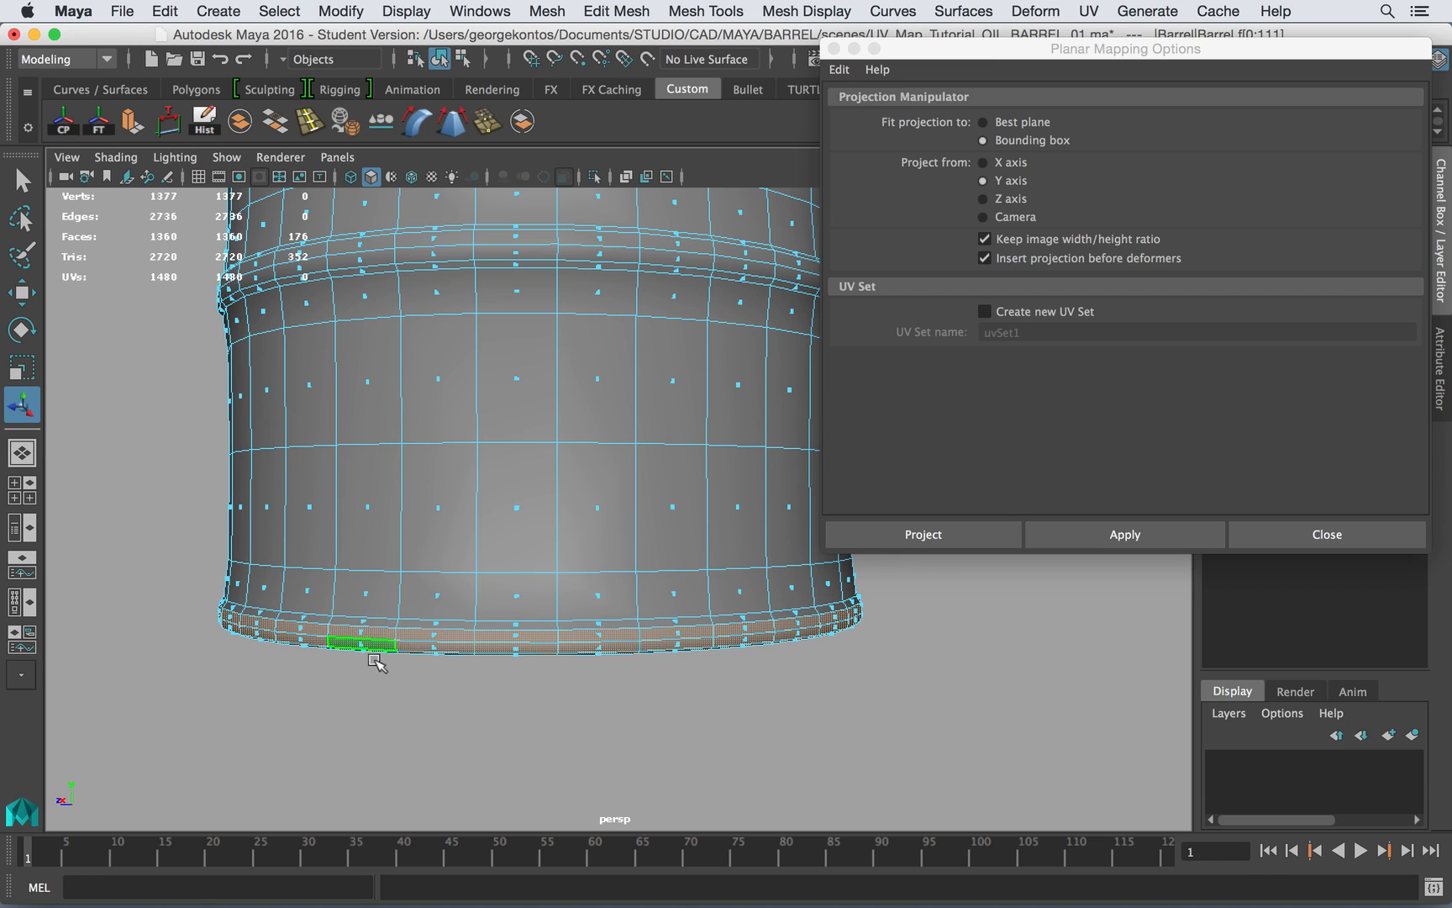
{"action": "left_click_drag", "start_coordinate": [455, 644], "coordinate": [454, 618], "text": "alt"}
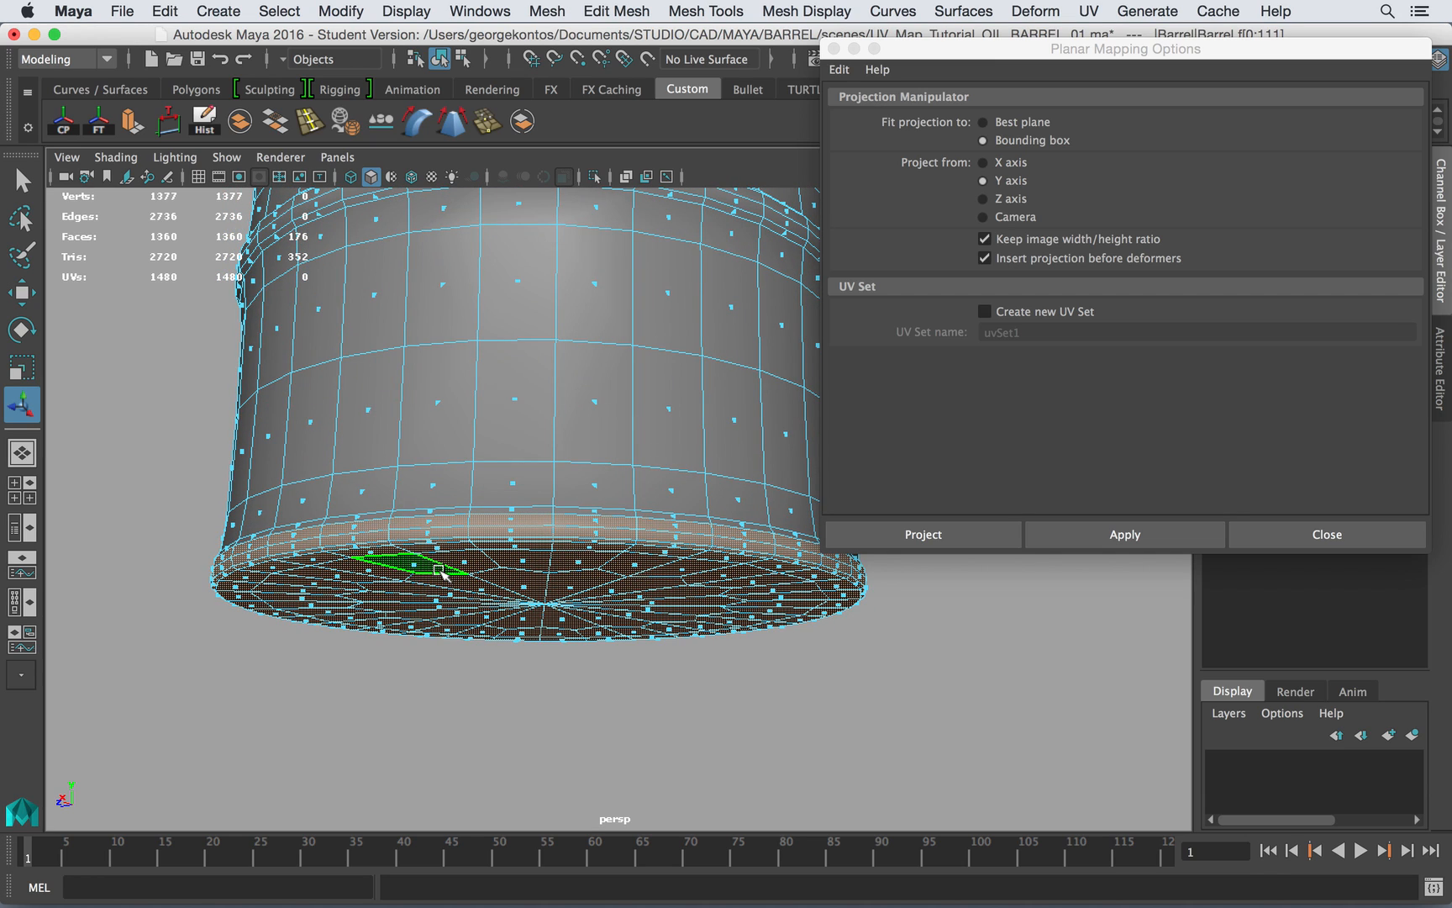
{"action": "left_click", "coordinate": [434, 522], "text": "ctrl"}
{"action": "double_click", "coordinate": [532, 521], "text": "ctrl"}
{"action": "double_click", "coordinate": [513, 532], "text": "ctrl"}
{"action": "left_click_drag", "start_coordinate": [568, 494], "coordinate": [488, 393], "text": "alt"}
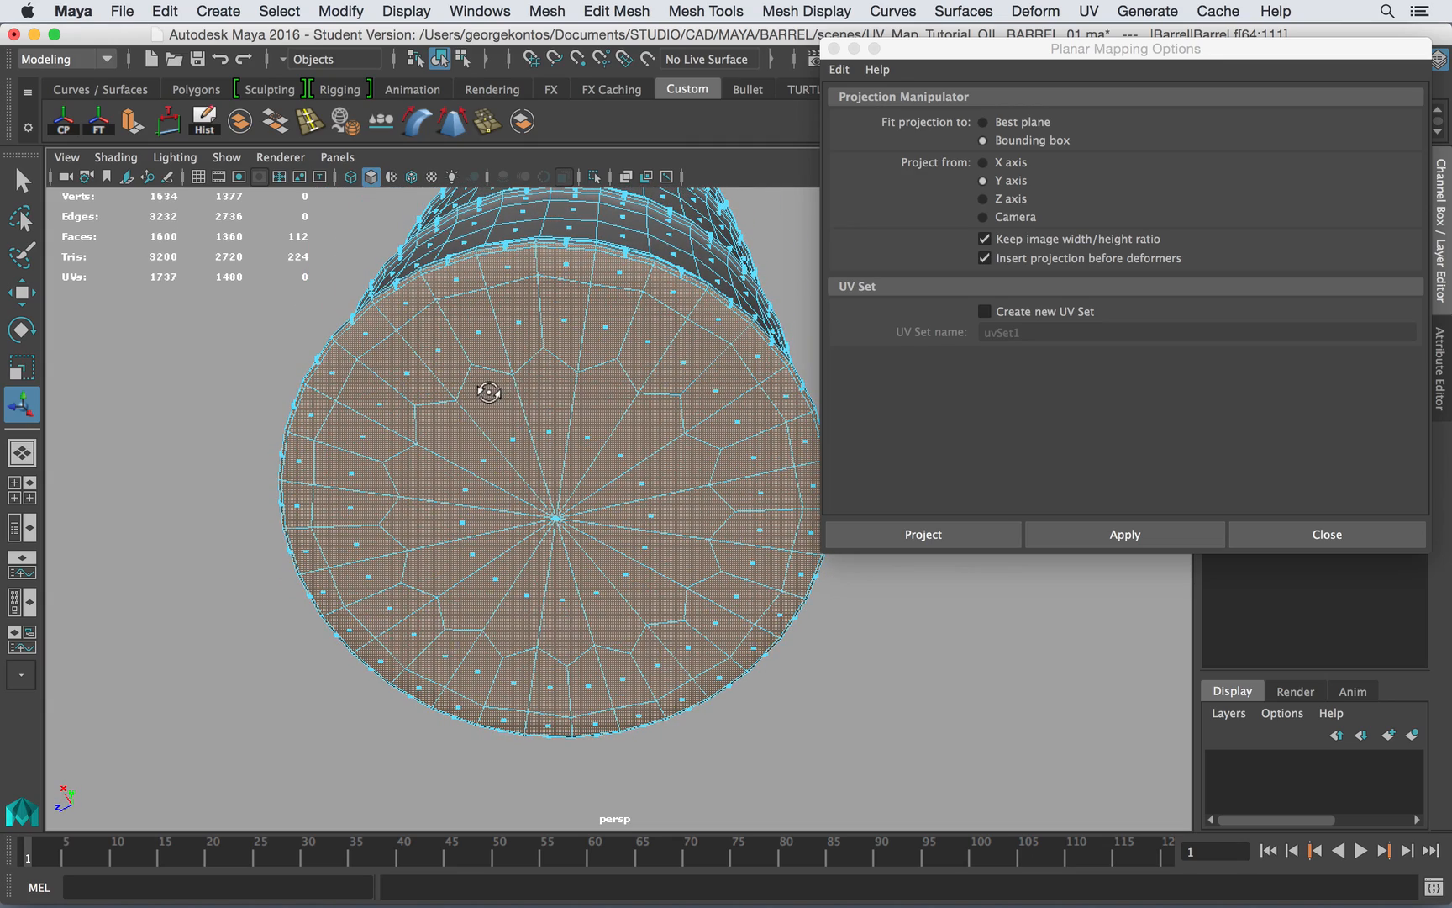
- Turn on textured display and apply a Y-axis planar projection fitted to the bounding box to the selected base faces
{"action": "right_click_drag", "start_coordinate": [629, 401], "coordinate": [311, 392], "text": "alt"}
{"action": "key", "text": "6"}
{"action": "mouse_move", "coordinate": [490, 445]}
{"action": "left_mouse_down", "text": "alt"}
{"action": "mouse_move", "coordinate": [382, 426]}
{"action": "mouse_move", "coordinate": [471, 441]}
{"action": "left_mouse_up", "text": "alt"}
{"action": "middle_click_drag", "start_coordinate": [441, 435], "coordinate": [321, 431], "text": "alt"}
{"action": "left_click_drag", "start_coordinate": [958, 55], "coordinate": [941, 51]}
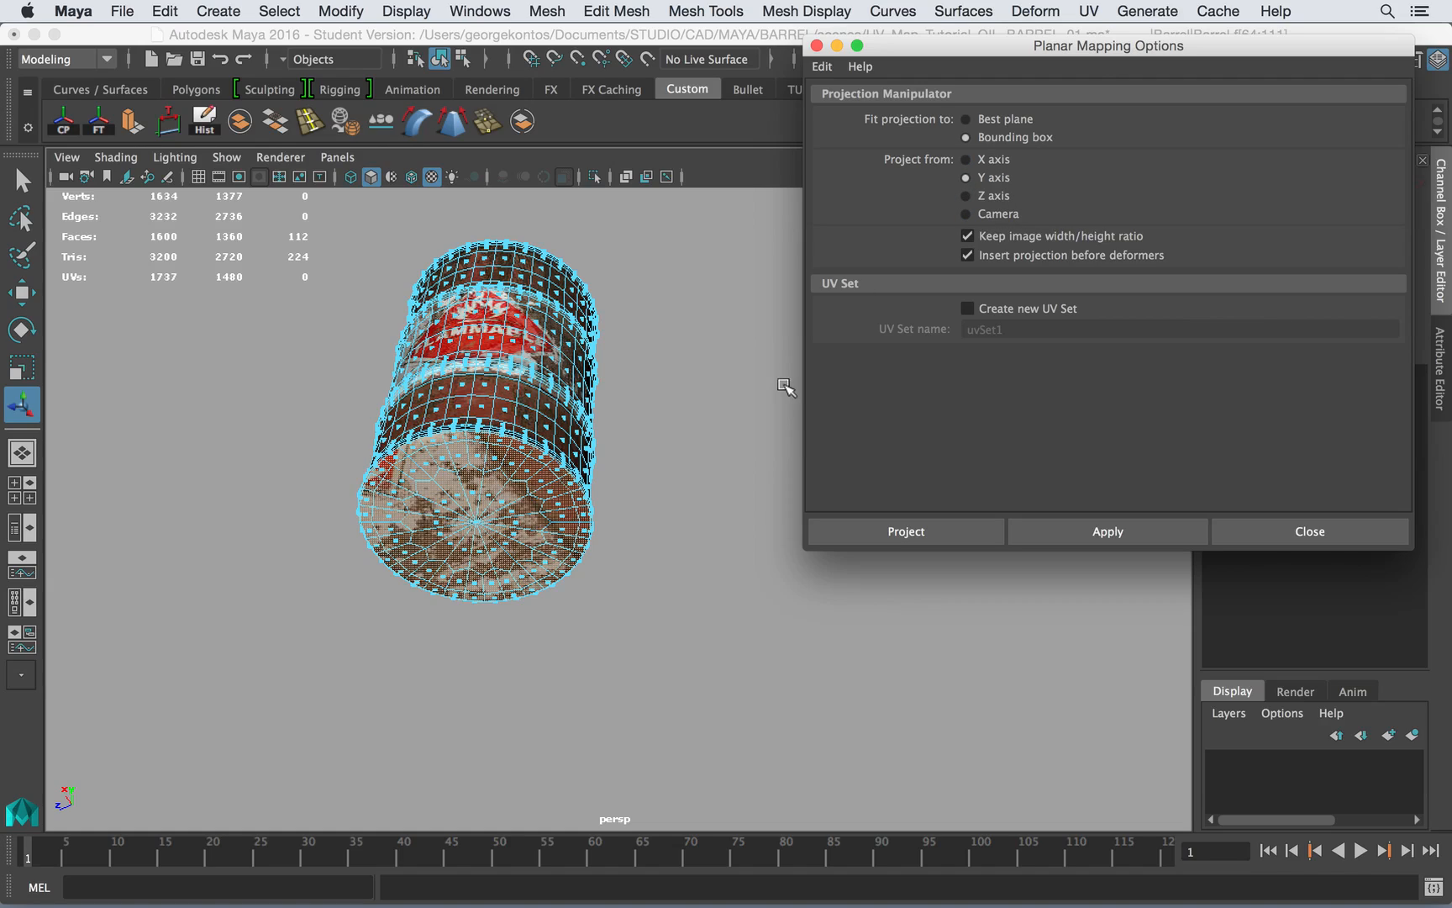
{"action": "key", "text": "w"}
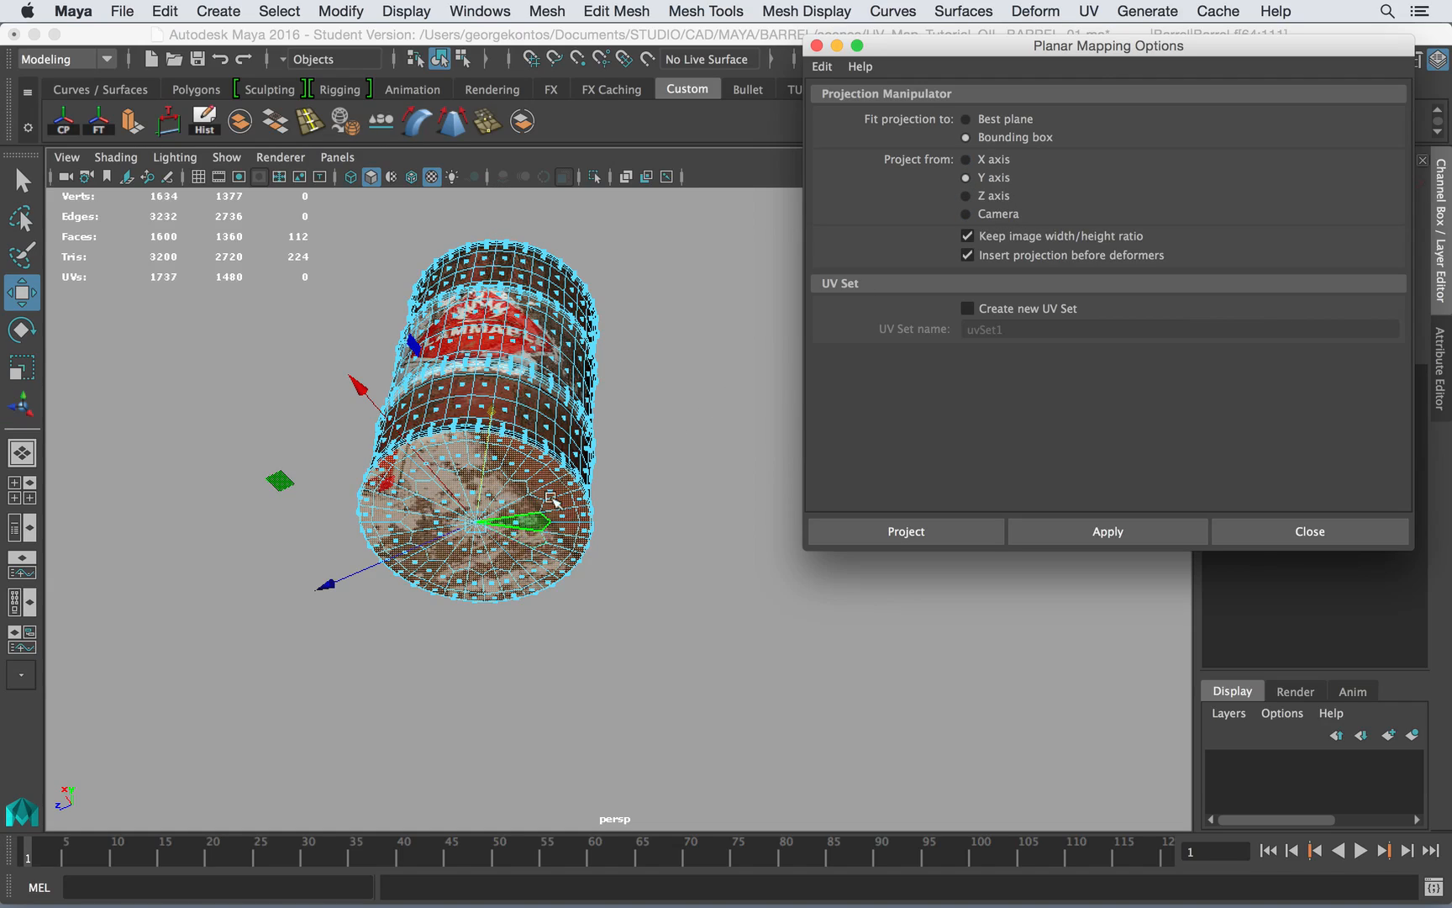
{"action": "left_click", "coordinate": [1095, 532]}
{"action": "left_click_drag", "start_coordinate": [458, 499], "coordinate": [467, 439], "text": "alt"}
{"action": "left_click_drag", "start_coordinate": [553, 334], "coordinate": [569, 440]}
{"action": "key", "text": "super+z"}
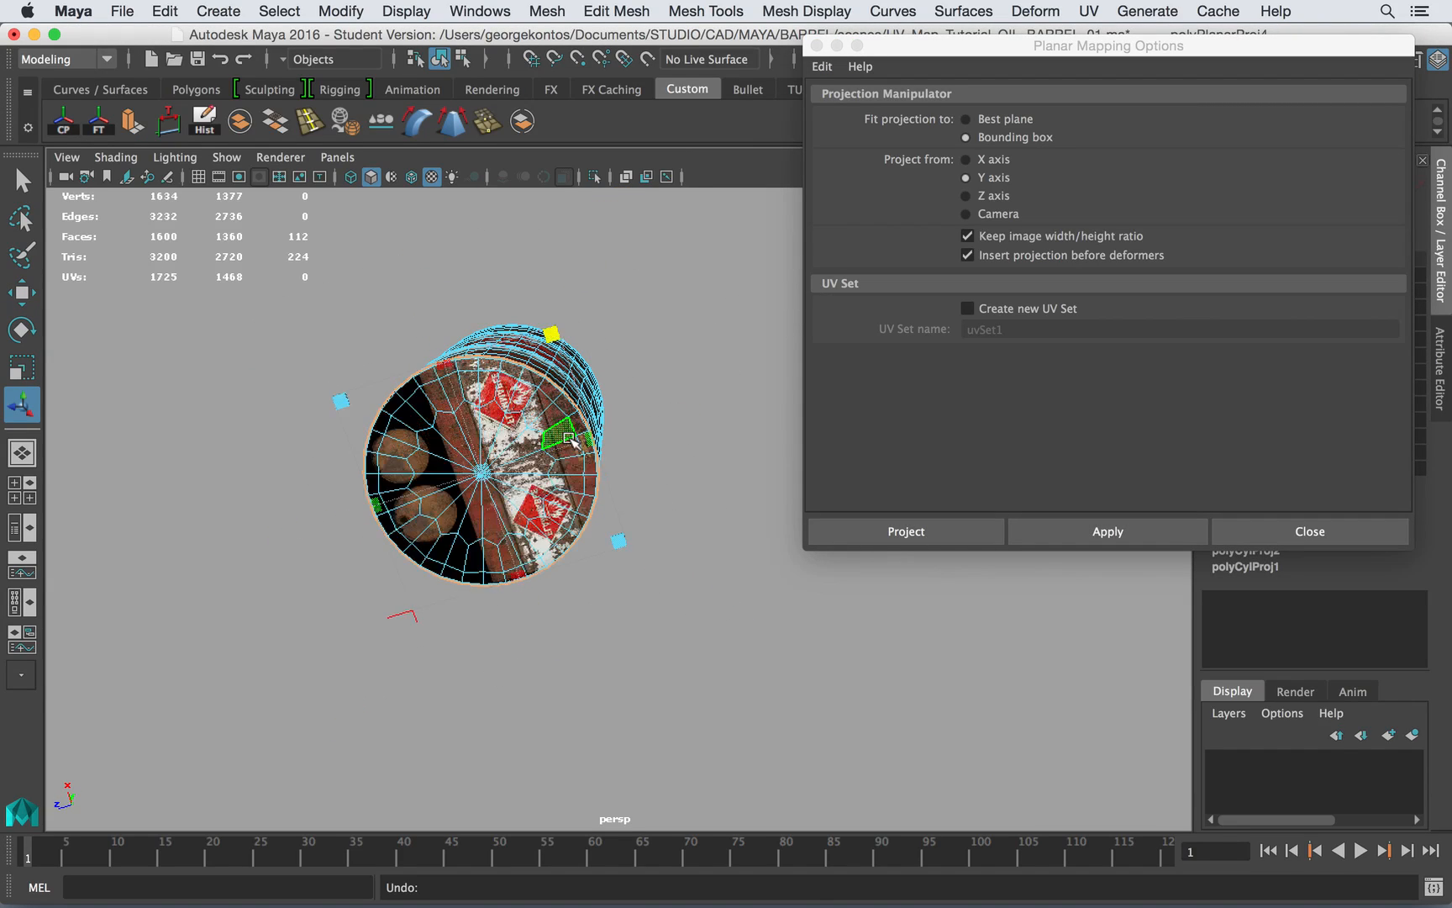
- Scale up the base's planar projection and shift it so one of the texture's round lid images falls on the base
{"action": "left_click_drag", "start_coordinate": [550, 336], "coordinate": [667, 259]}
{"action": "left_click_drag", "start_coordinate": [482, 473], "coordinate": [583, 501]}
{"action": "right_click_drag", "start_coordinate": [583, 501], "coordinate": [510, 473], "text": "alt"}
{"action": "middle_click_drag", "start_coordinate": [509, 473], "coordinate": [451, 486], "text": "alt"}
{"action": "left_click_drag", "start_coordinate": [625, 327], "coordinate": [805, 202]}
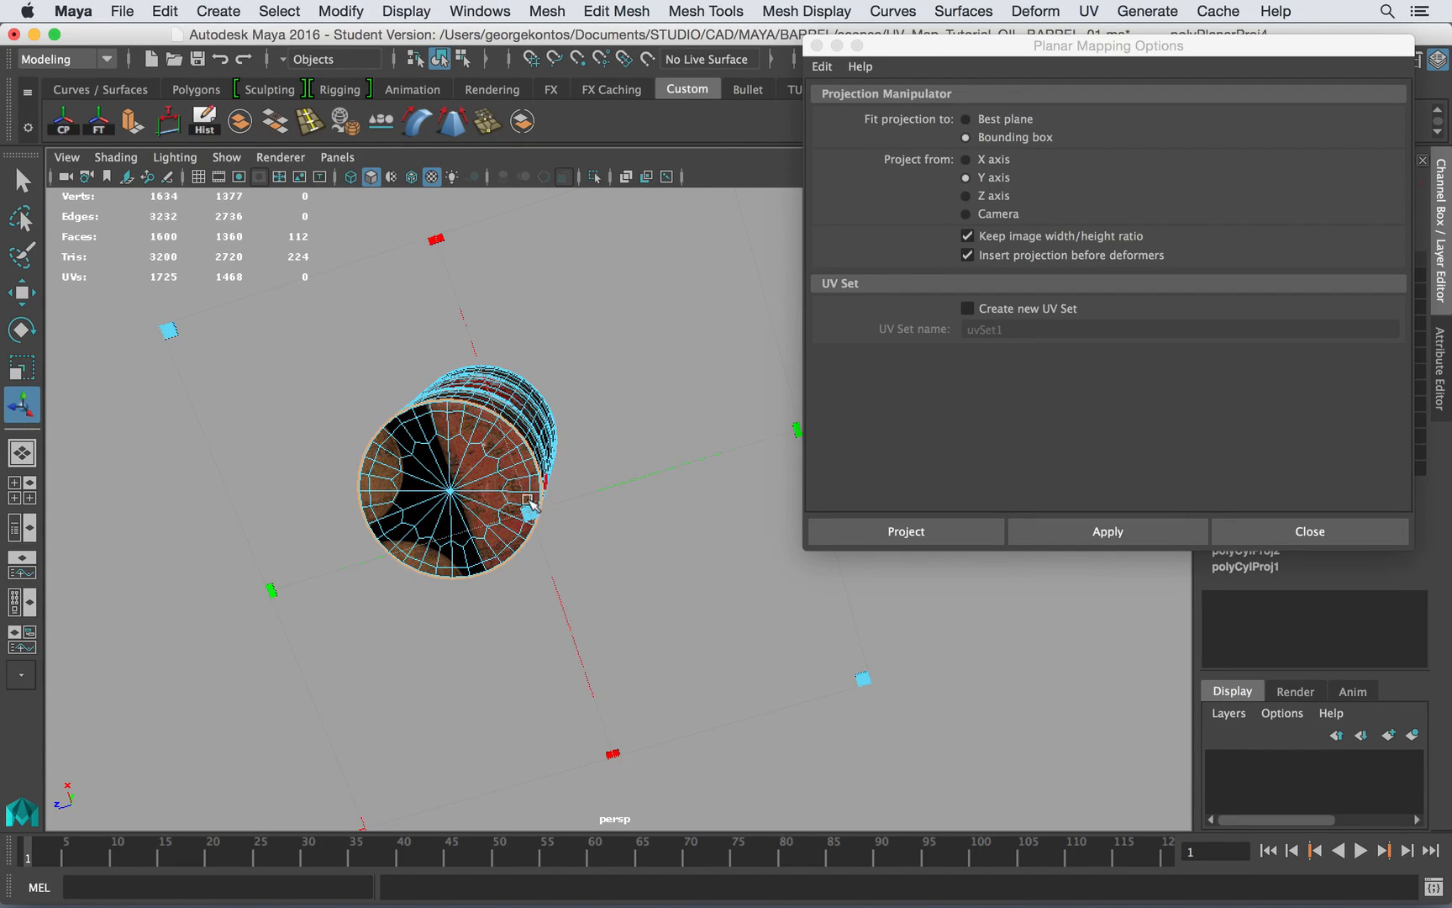
{"action": "right_click_drag", "start_coordinate": [525, 500], "coordinate": [509, 536], "text": "alt"}
{"action": "left_click_drag", "start_coordinate": [547, 517], "coordinate": [636, 523]}
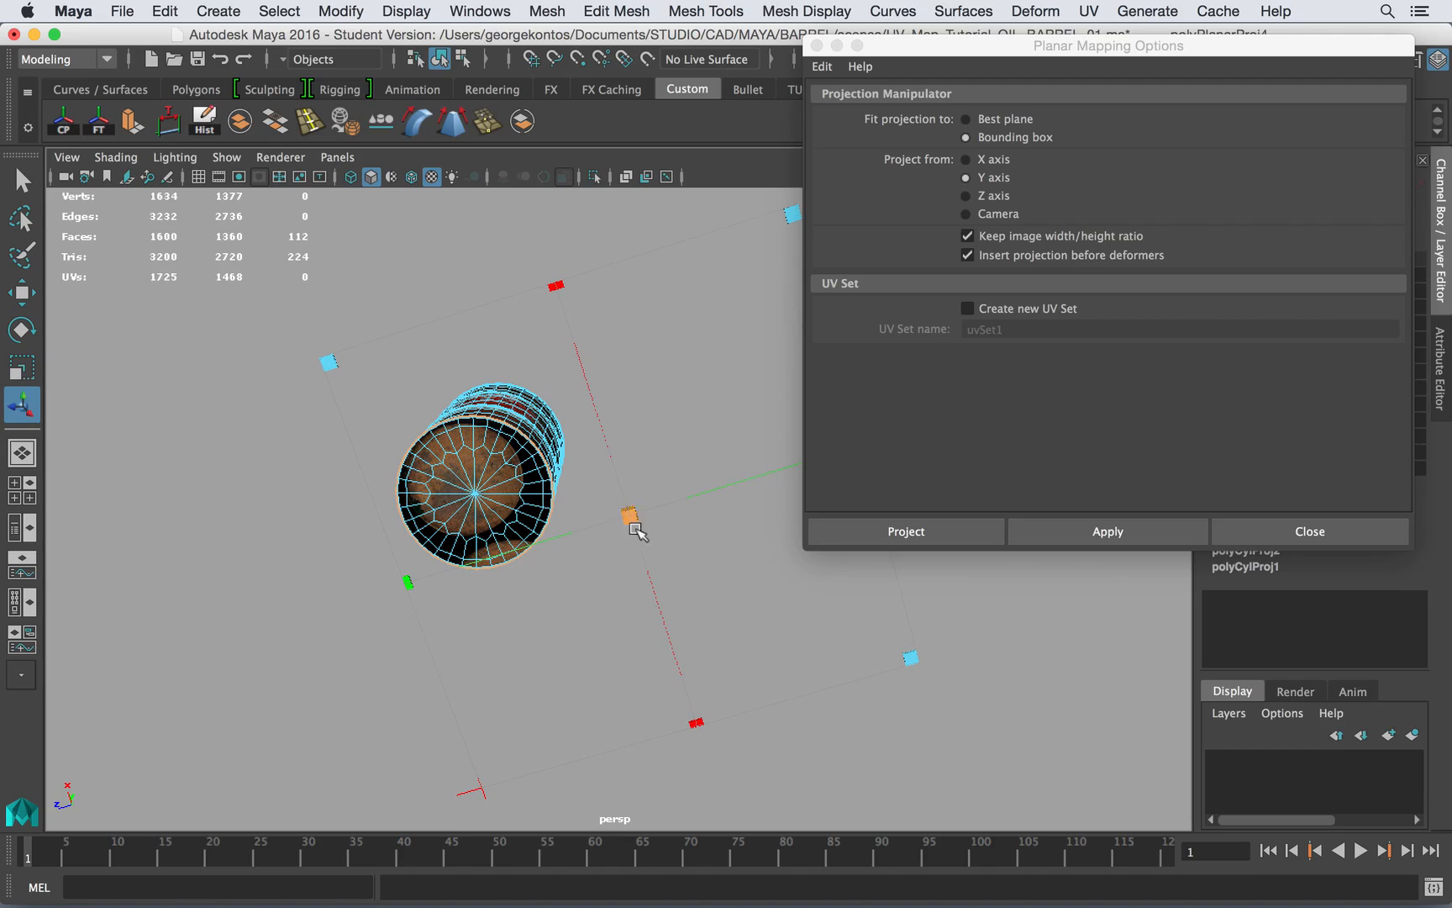
- Refine the base projection to 35.79 wide and high, centred at X -6.251, Z -10.313, so the round lid image fills the base
{"action": "right_click_drag", "start_coordinate": [601, 694], "coordinate": [578, 651], "text": "alt"}
{"action": "middle_click_drag", "start_coordinate": [577, 652], "coordinate": [462, 633], "text": "alt"}
{"action": "left_click_drag", "start_coordinate": [768, 626], "coordinate": [830, 654]}
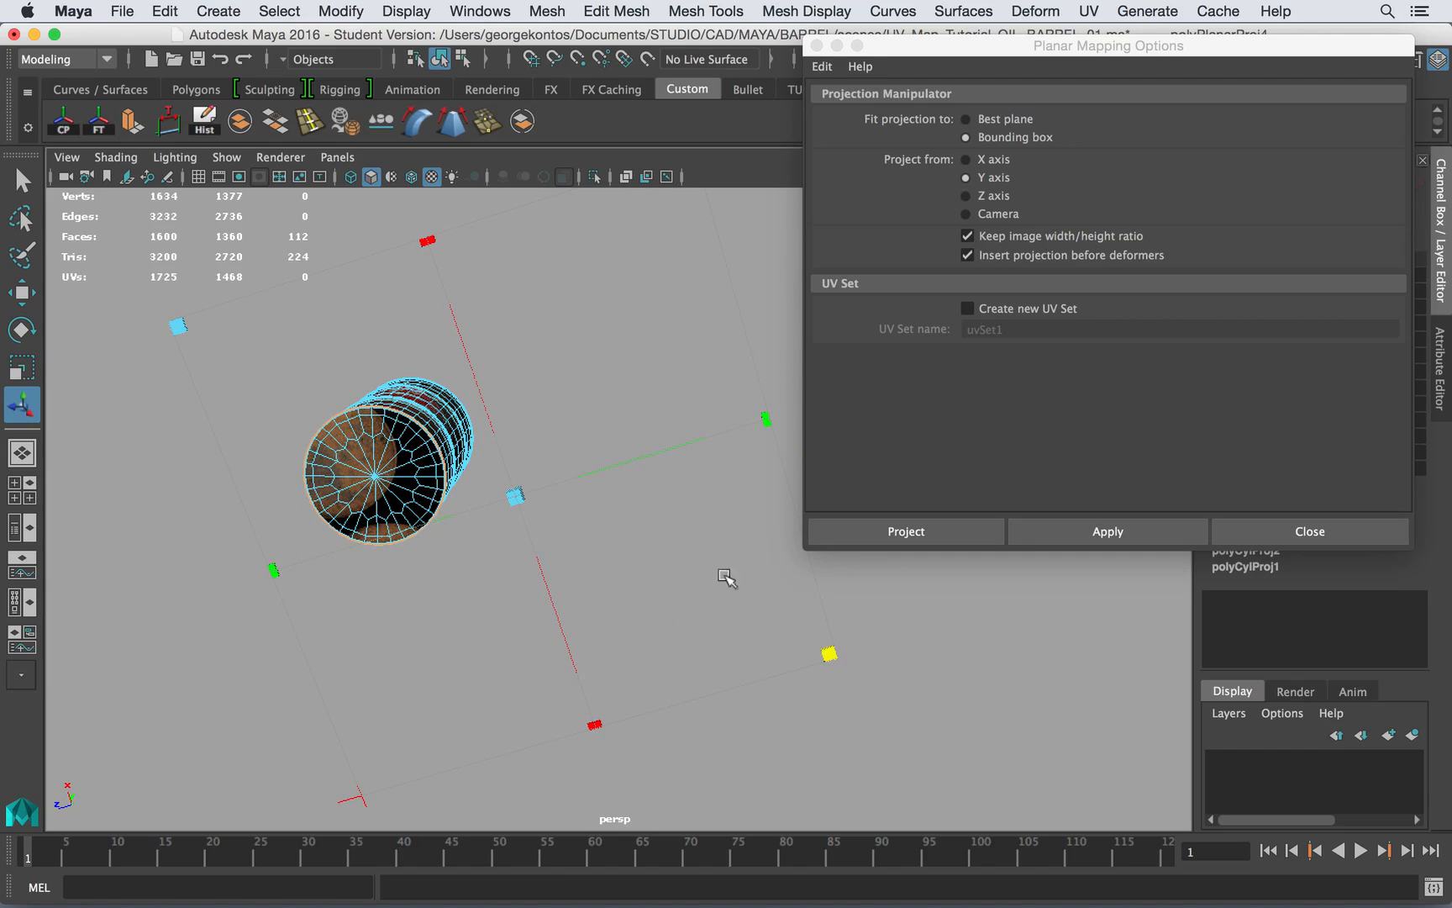
{"action": "left_click_drag", "start_coordinate": [521, 497], "coordinate": [561, 516]}
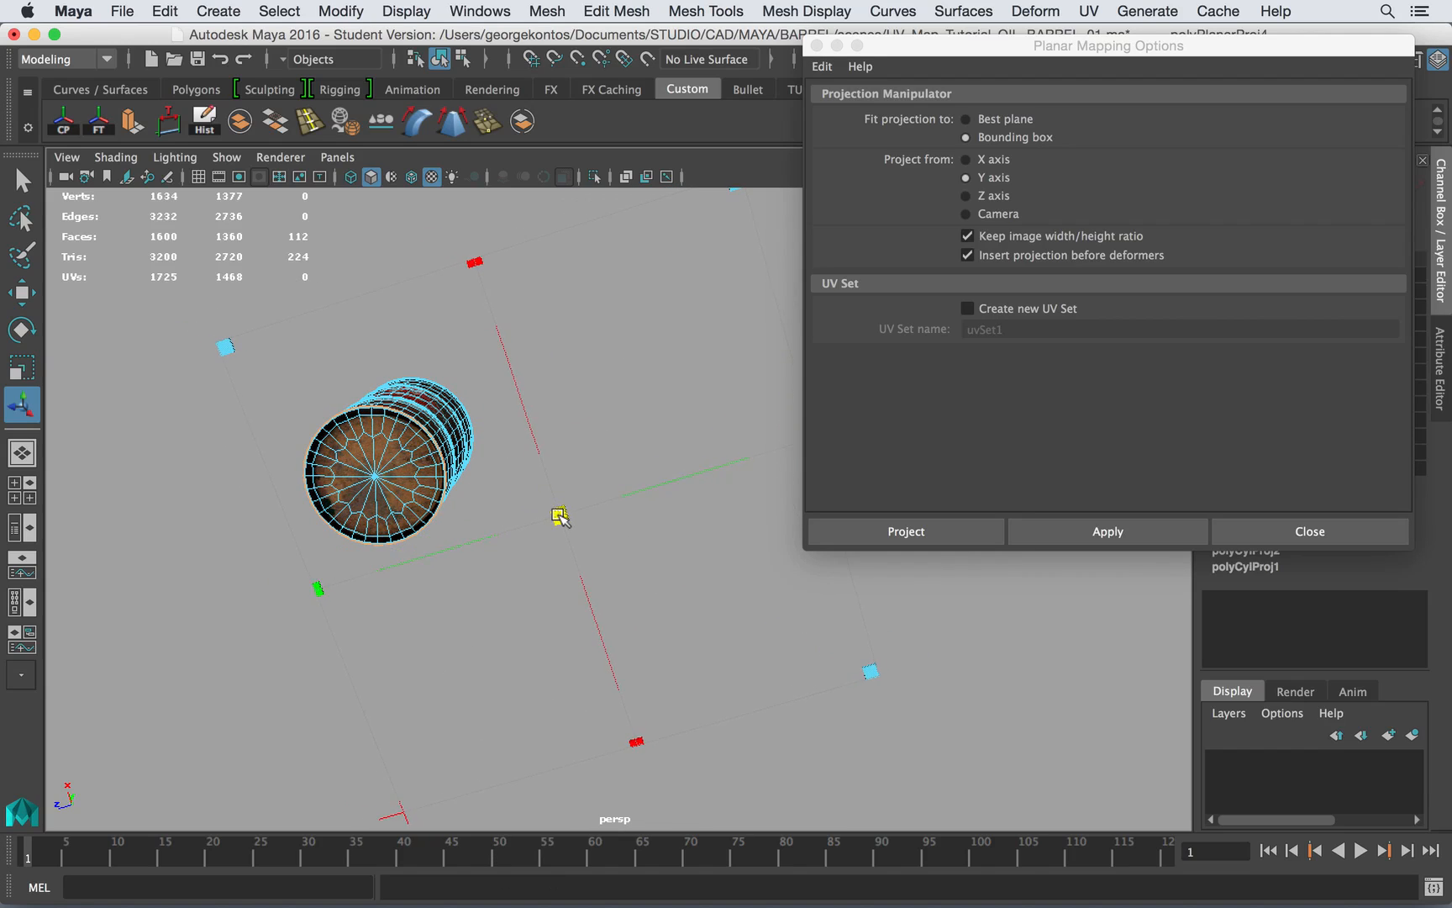
{"action": "left_click_drag", "start_coordinate": [870, 674], "coordinate": [928, 704]}
{"action": "left_click_drag", "start_coordinate": [561, 518], "coordinate": [591, 525]}
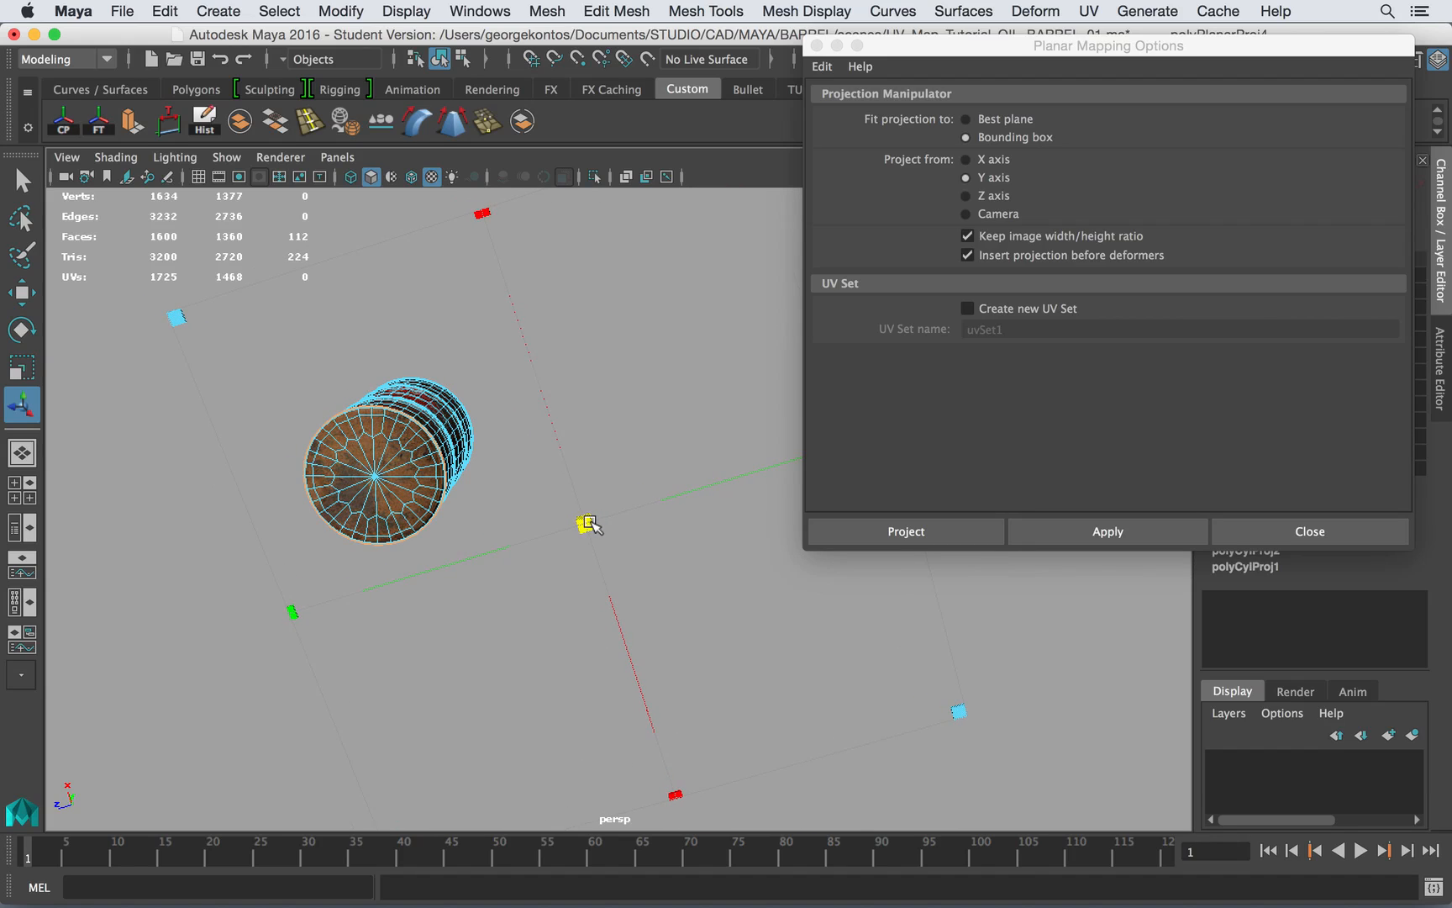
- Return the barrel to object mode and clear the selection
{"action": "scroll", "coordinate": [528, 492], "scroll_direction": "up", "scroll_amount": 5}
{"action": "middle_click_drag", "start_coordinate": [169, 444], "coordinate": [437, 490], "text": "alt"}
{"action": "right_click_drag", "start_coordinate": [409, 307], "coordinate": [515, 282]}
{"action": "left_click", "coordinate": [541, 304]}
- Inspect the textured top of the barrel, including the area around the small cap, with and without wireframe
{"action": "left_click_drag", "start_coordinate": [506, 356], "coordinate": [479, 556], "text": "alt"}
{"action": "middle_click_drag", "start_coordinate": [479, 555], "coordinate": [587, 528], "text": "alt"}
{"action": "left_click_drag", "start_coordinate": [543, 458], "coordinate": [544, 529], "text": "alt"}
{"action": "scroll", "coordinate": [544, 537], "scroll_direction": "up", "scroll_amount": 4}
{"action": "left_click_drag", "start_coordinate": [467, 586], "coordinate": [569, 498], "text": "alt"}
{"action": "middle_click_drag", "start_coordinate": [591, 484], "coordinate": [415, 449], "text": "alt"}
{"action": "left_click", "coordinate": [502, 435]}
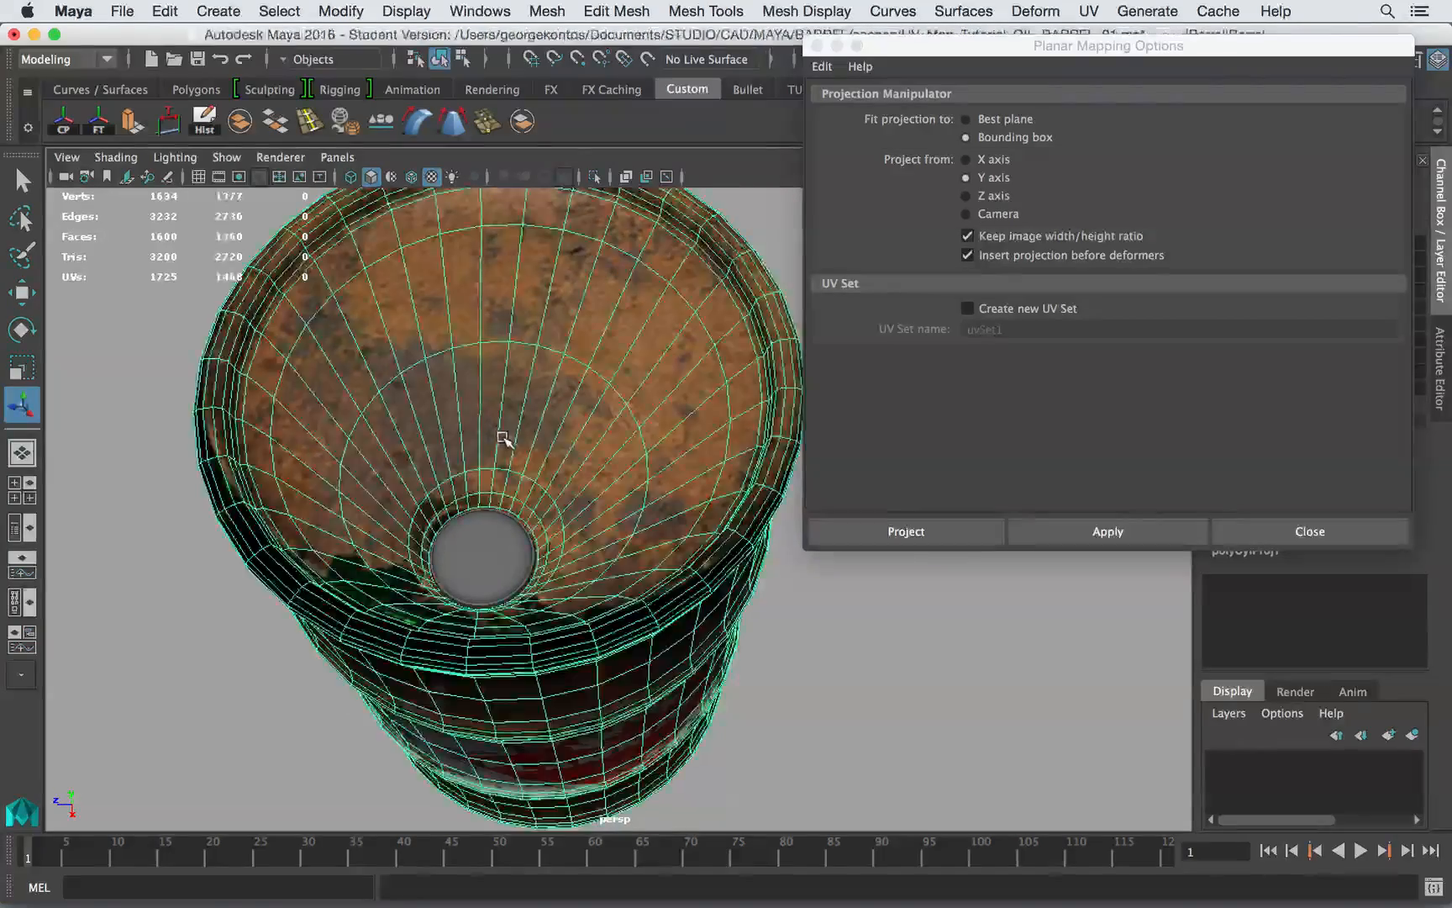
{"action": "left_click_drag", "start_coordinate": [502, 434], "coordinate": [577, 419], "text": "alt"}
{"action": "middle_click_drag", "start_coordinate": [577, 418], "coordinate": [426, 411], "text": "alt"}
{"action": "left_click", "coordinate": [791, 367]}
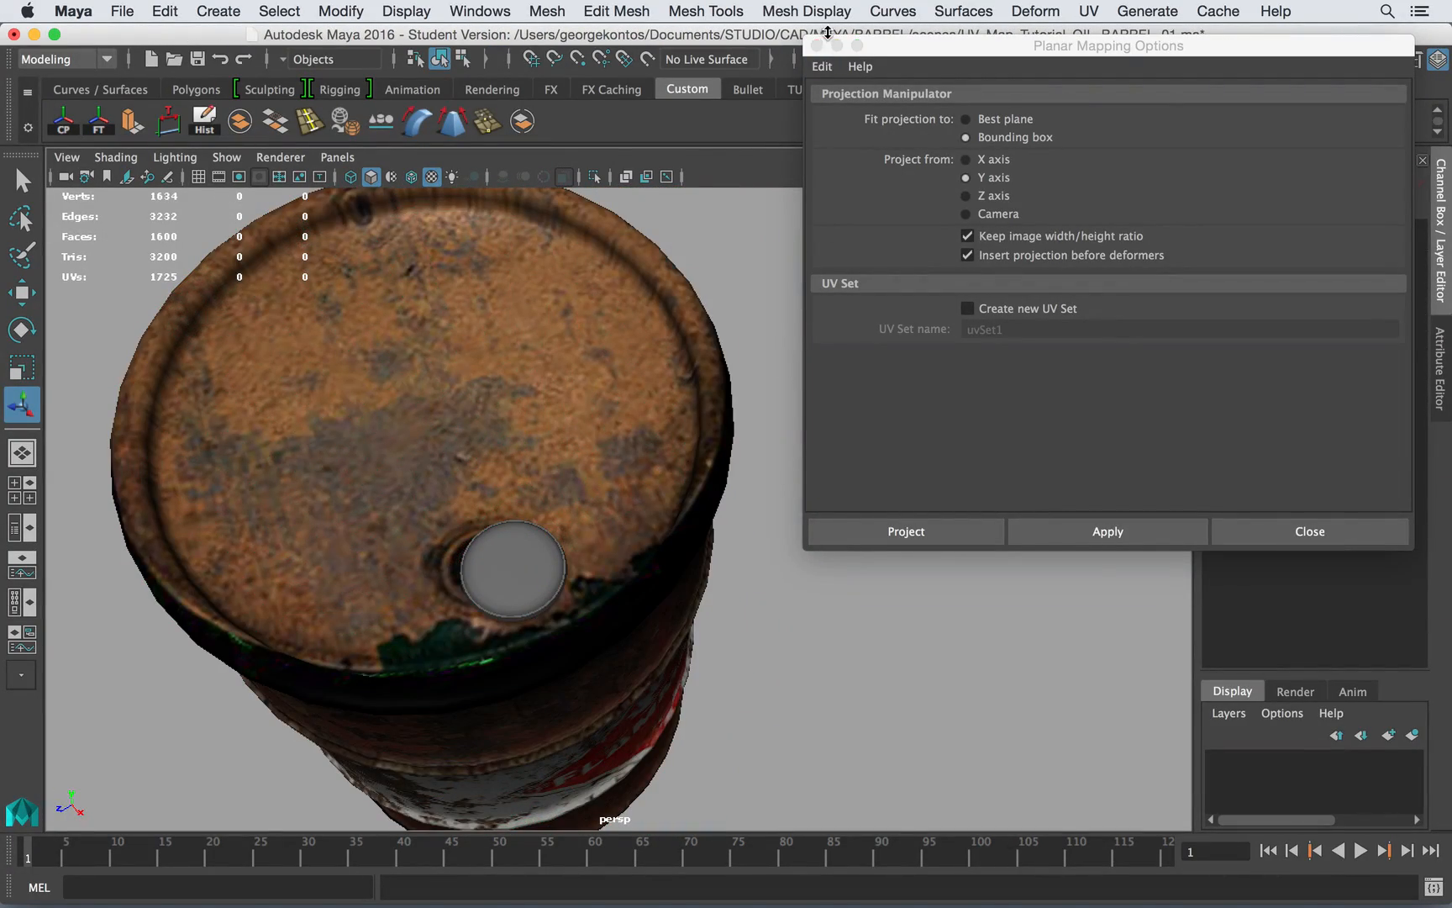
- Close the planar mapping options, select the barrel and show the manipulator and settings of polyPlanarProj4
{"action": "left_click", "coordinate": [817, 46]}
{"action": "left_click_drag", "start_coordinate": [706, 280], "coordinate": [691, 294], "text": "alt"}
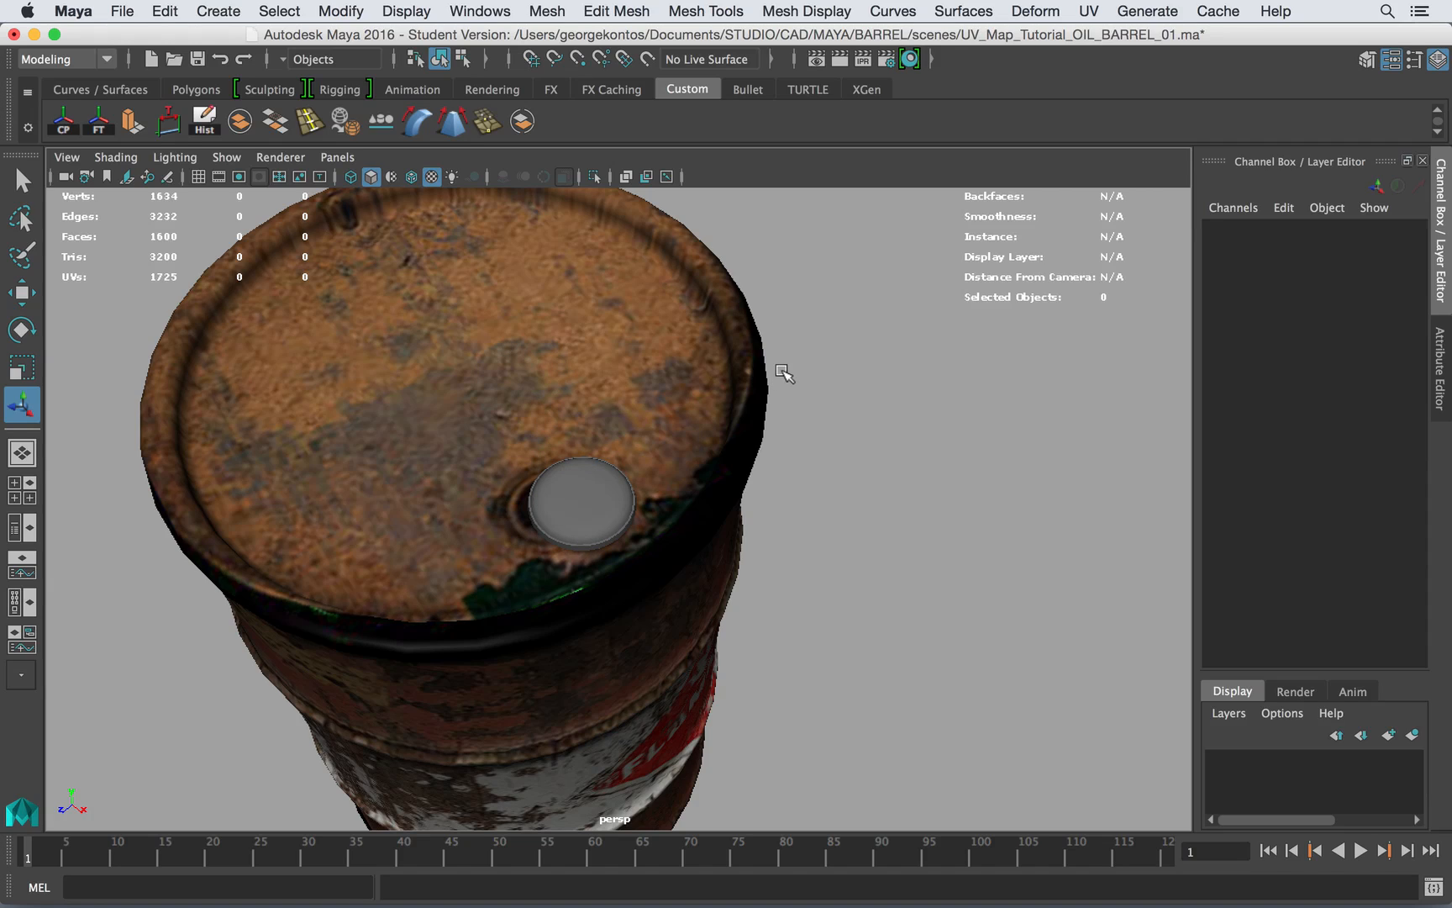
{"action": "left_click", "coordinate": [702, 312]}
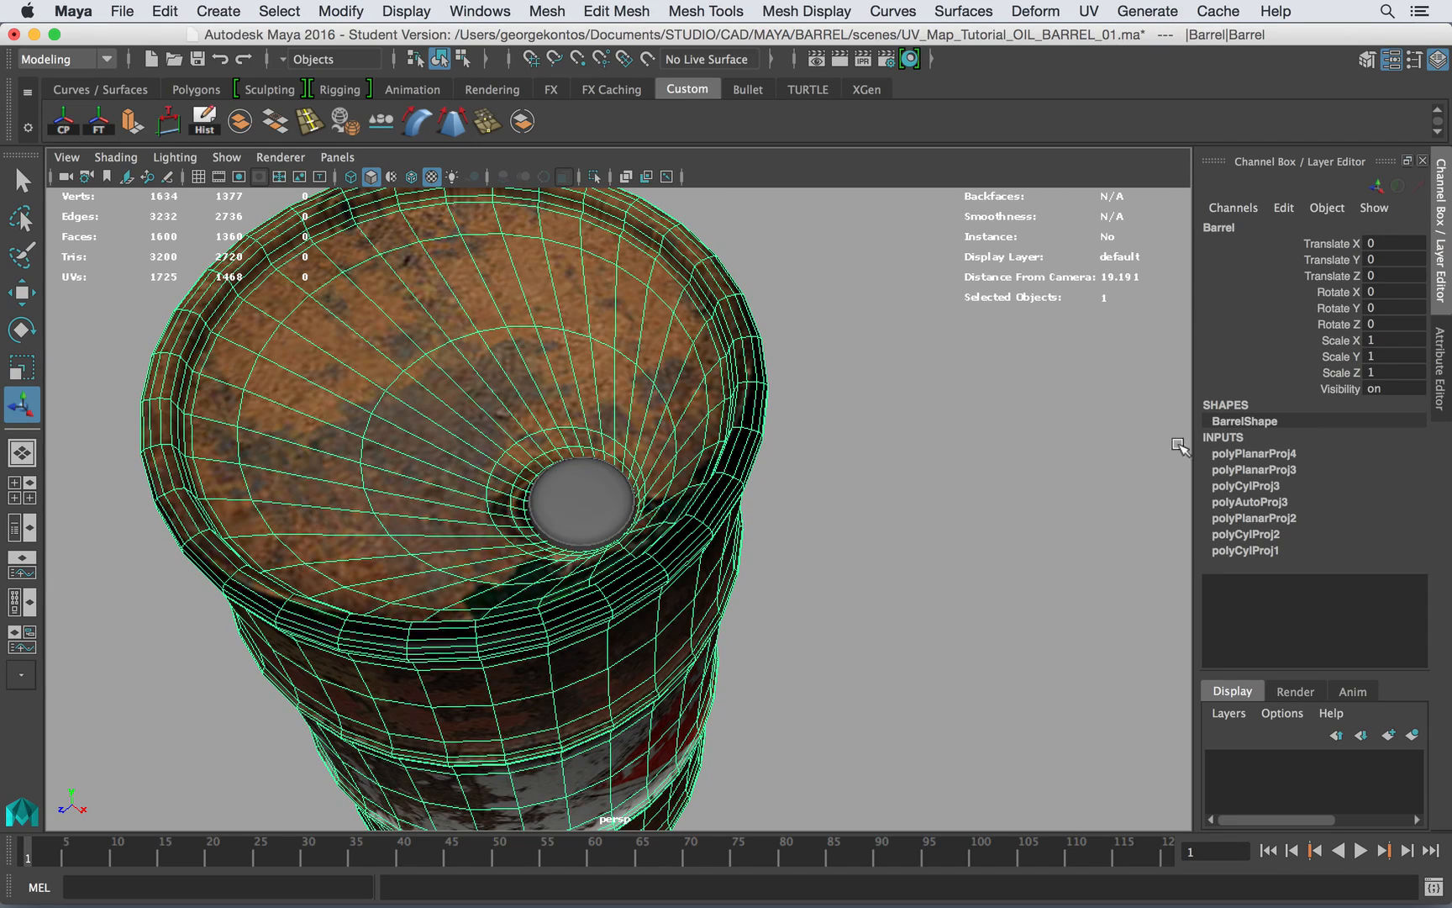
{"action": "left_click", "coordinate": [1232, 453]}
{"action": "left_click_drag", "start_coordinate": [820, 622], "coordinate": [754, 503], "text": "alt"}
{"action": "scroll", "coordinate": [801, 427], "scroll_direction": "down", "scroll_amount": 5}
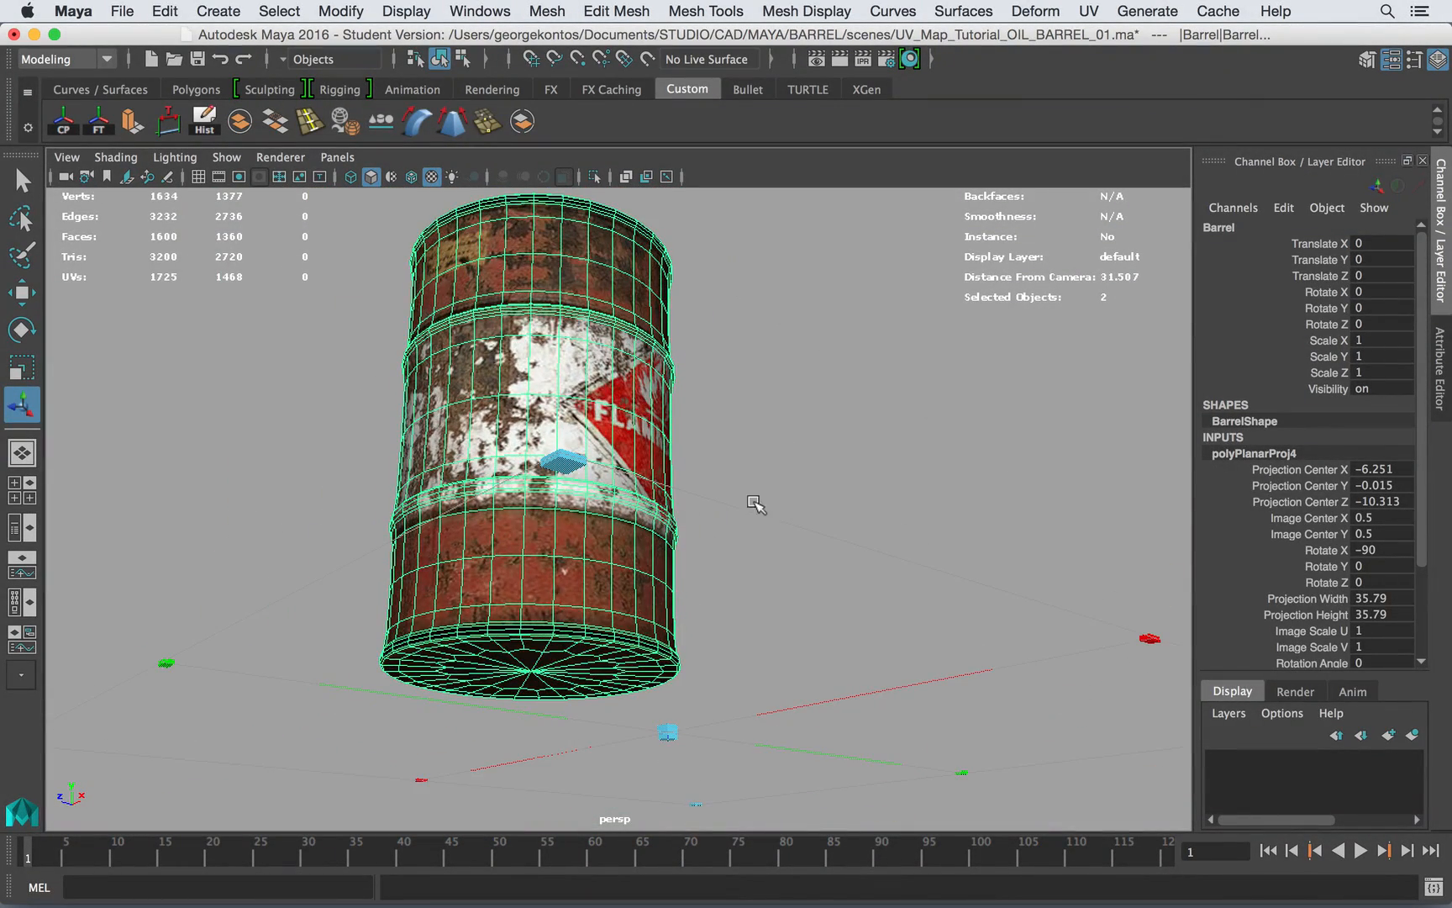
{"action": "scroll", "coordinate": [1267, 506], "scroll_direction": "down", "scroll_amount": 3}
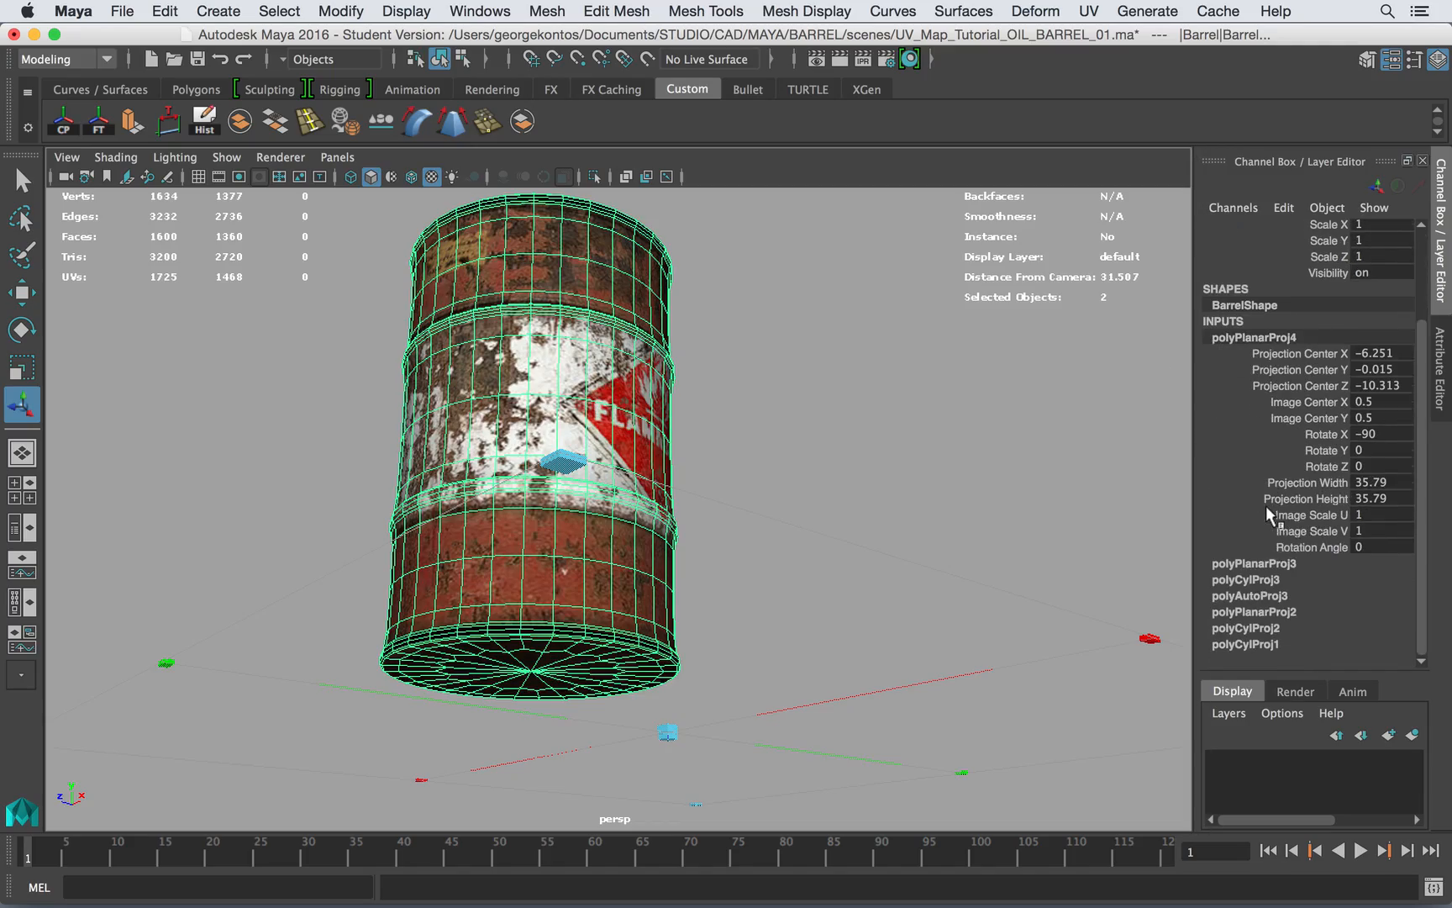
- Show the top projection polyPlanarProj3 and shift its centre to about X -6.896, Z -5.151
{"action": "left_click", "coordinate": [1241, 560]}
{"action": "left_click_drag", "start_coordinate": [733, 428], "coordinate": [759, 522], "text": "alt"}
{"action": "scroll", "coordinate": [942, 438], "scroll_direction": "up", "scroll_amount": 5}
{"action": "scroll", "coordinate": [876, 408], "scroll_direction": "down", "scroll_amount": 8}
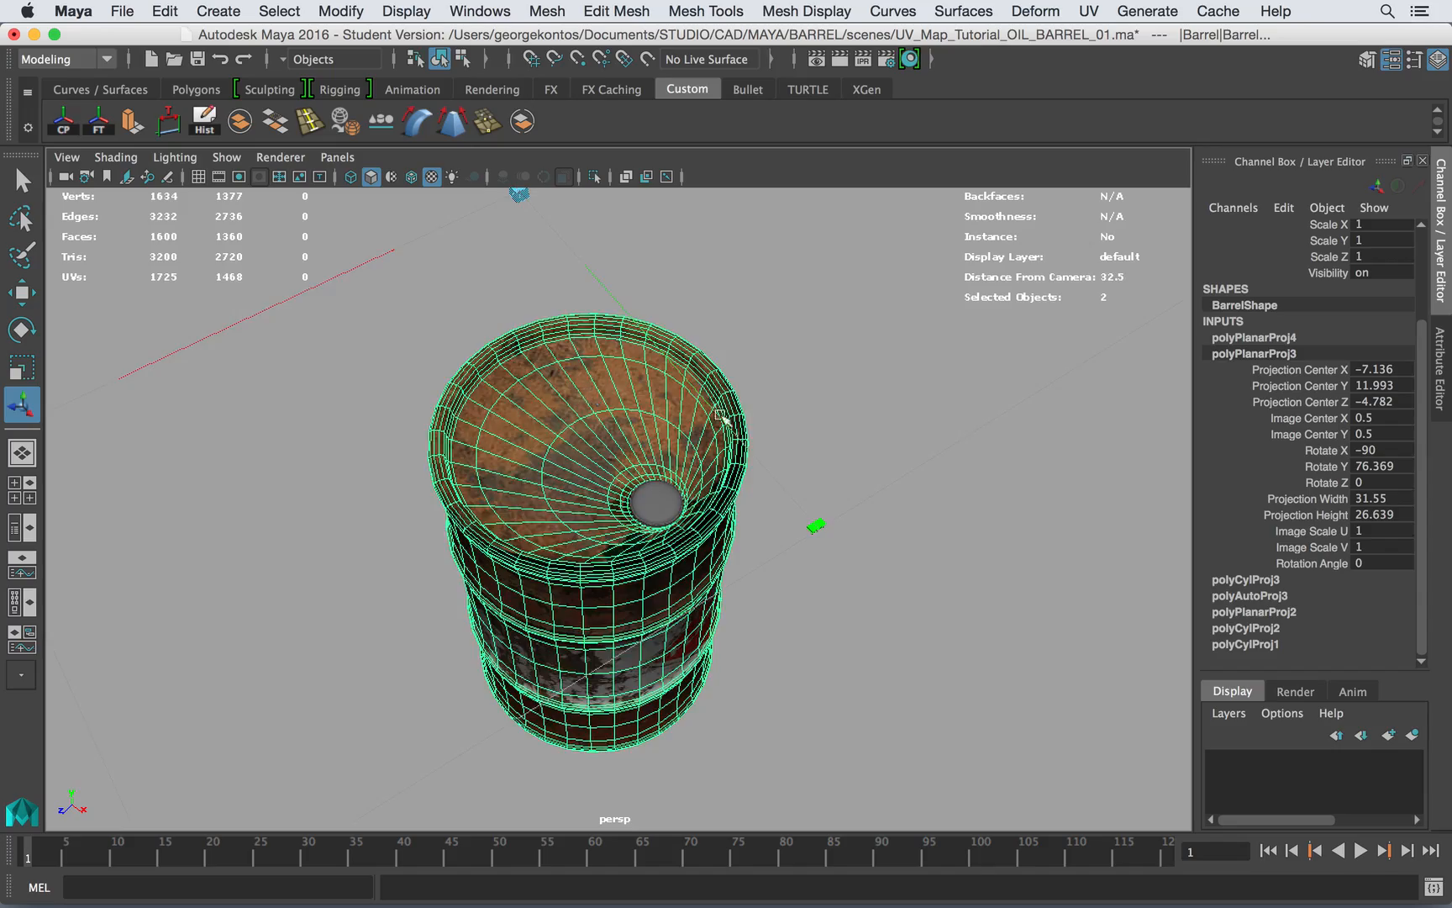
{"action": "left_click_drag", "start_coordinate": [555, 298], "coordinate": [564, 292]}
{"action": "scroll", "coordinate": [807, 376], "scroll_direction": "up", "scroll_amount": 8}
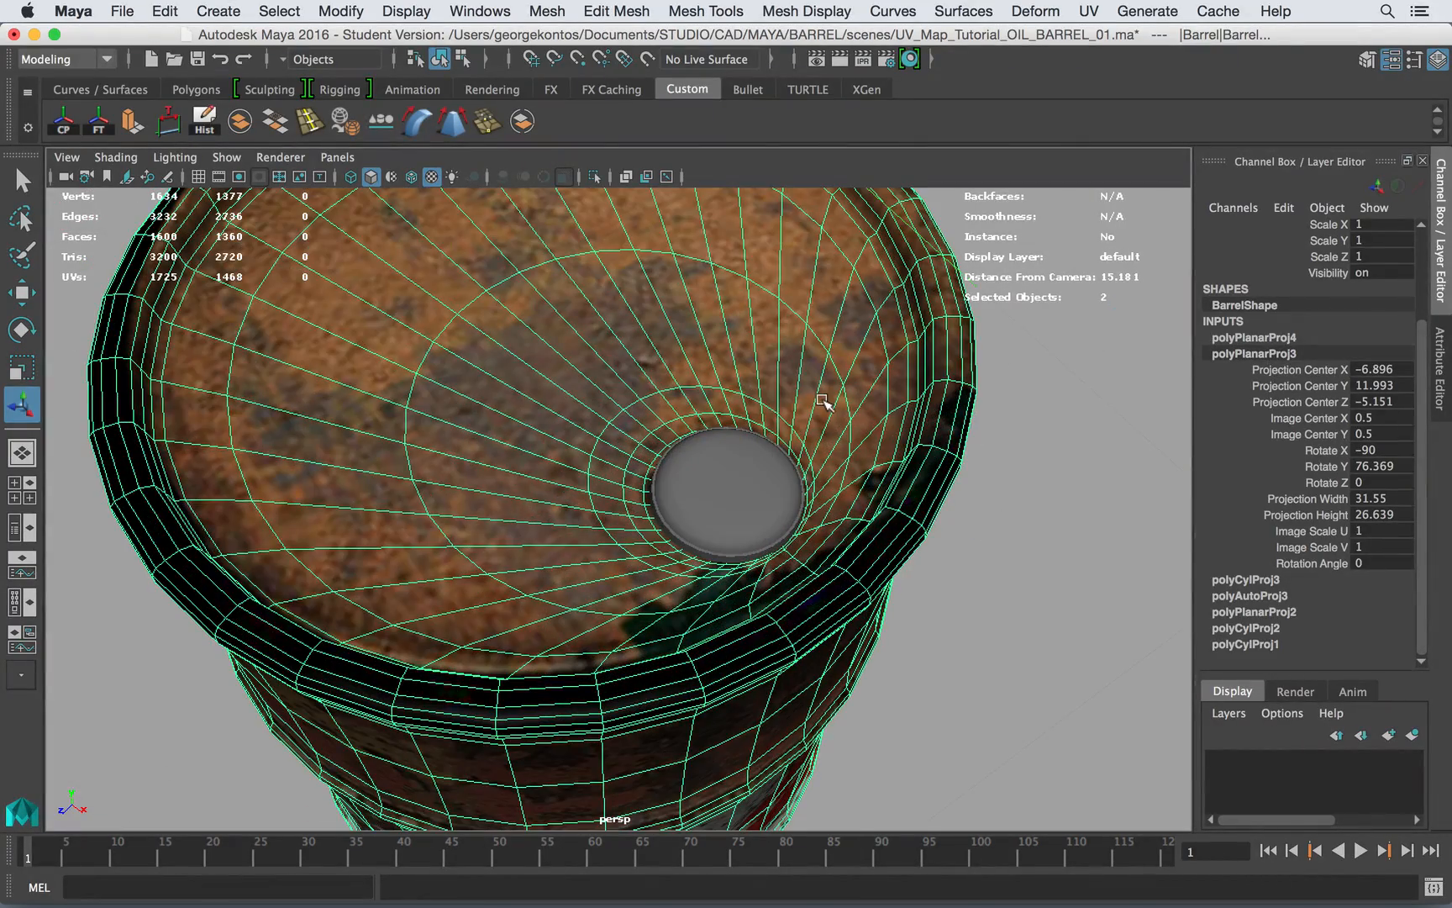
{"action": "scroll", "coordinate": [733, 373], "scroll_direction": "down", "scroll_amount": 8}
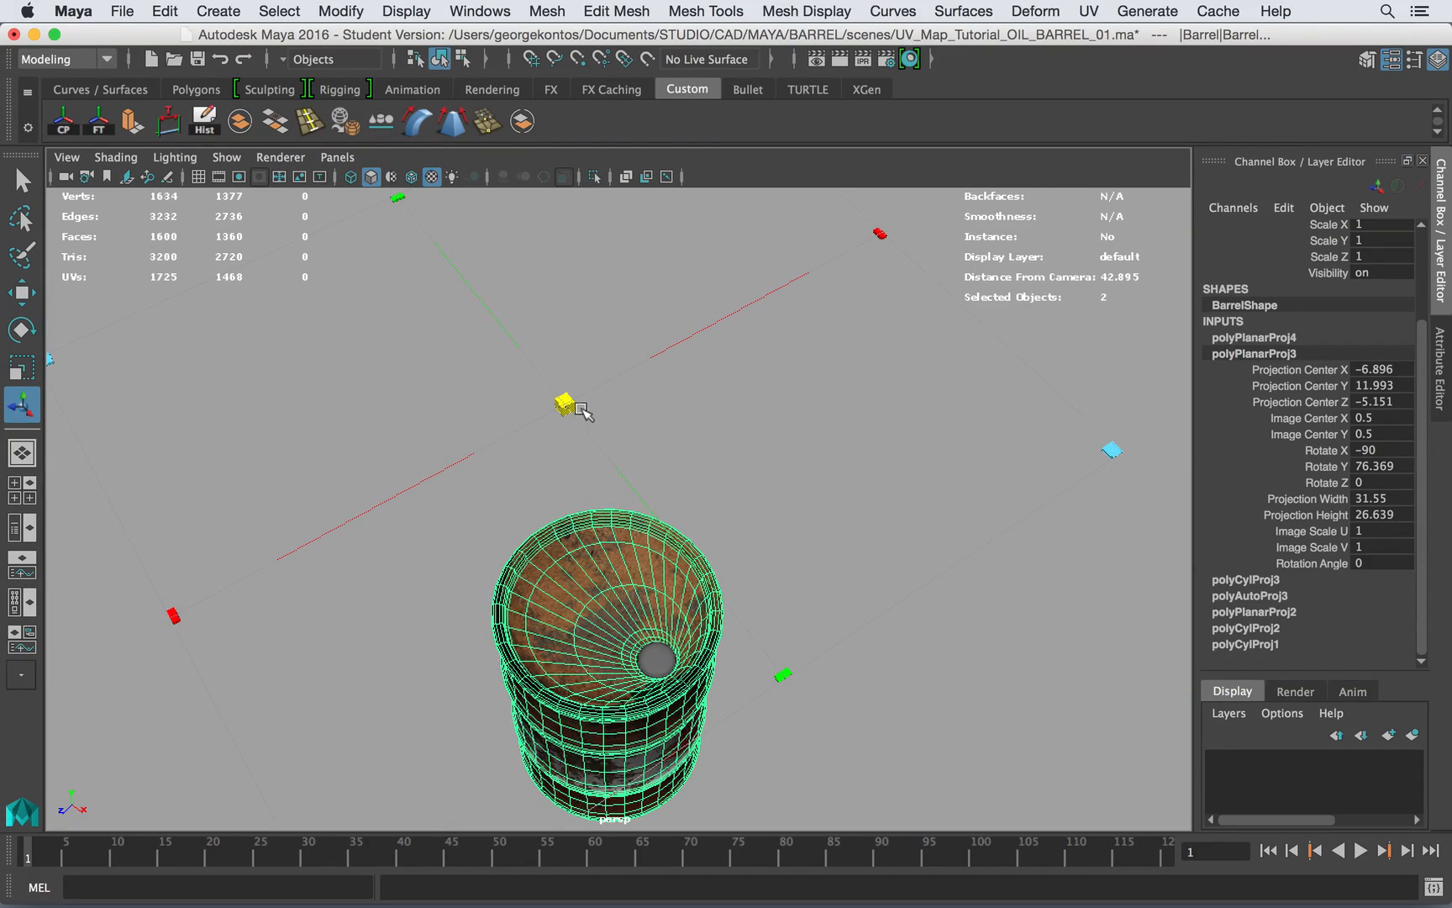
- Switch the top projection to its combined transform handles, enlarge it to 35.231 by 29.747 and move it to X -8.557, Z -5.554
{"action": "middle_click_drag", "start_coordinate": [375, 399], "coordinate": [527, 495], "text": "alt"}
{"action": "scroll", "coordinate": [530, 495], "scroll_direction": "down", "scroll_amount": 4}
{"action": "middle_click_drag", "start_coordinate": [603, 421], "coordinate": [556, 343], "text": "alt"}
{"action": "left_click", "coordinate": [537, 754]}
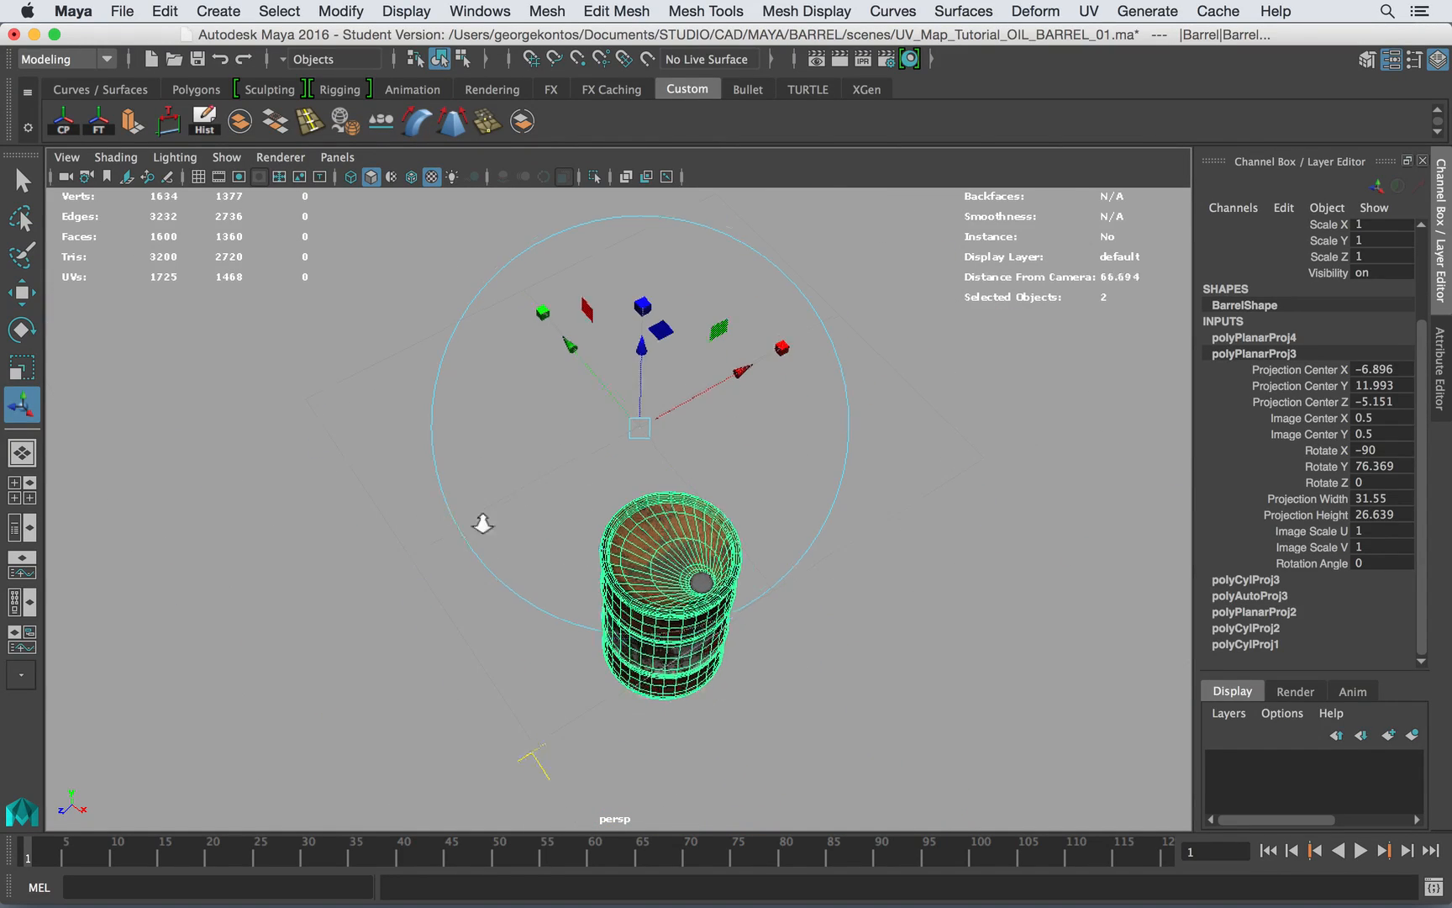
{"action": "scroll", "coordinate": [698, 274], "scroll_direction": "up", "scroll_amount": 8}
{"action": "left_click_drag", "start_coordinate": [678, 359], "coordinate": [689, 360]}
{"action": "left_click_drag", "start_coordinate": [617, 291], "coordinate": [573, 243]}
{"action": "left_click_drag", "start_coordinate": [707, 321], "coordinate": [658, 282], "text": "alt"}
{"action": "middle_click_drag", "start_coordinate": [659, 282], "coordinate": [657, 290], "text": "alt"}
{"action": "scroll", "coordinate": [655, 277], "scroll_direction": "down", "scroll_amount": 2}
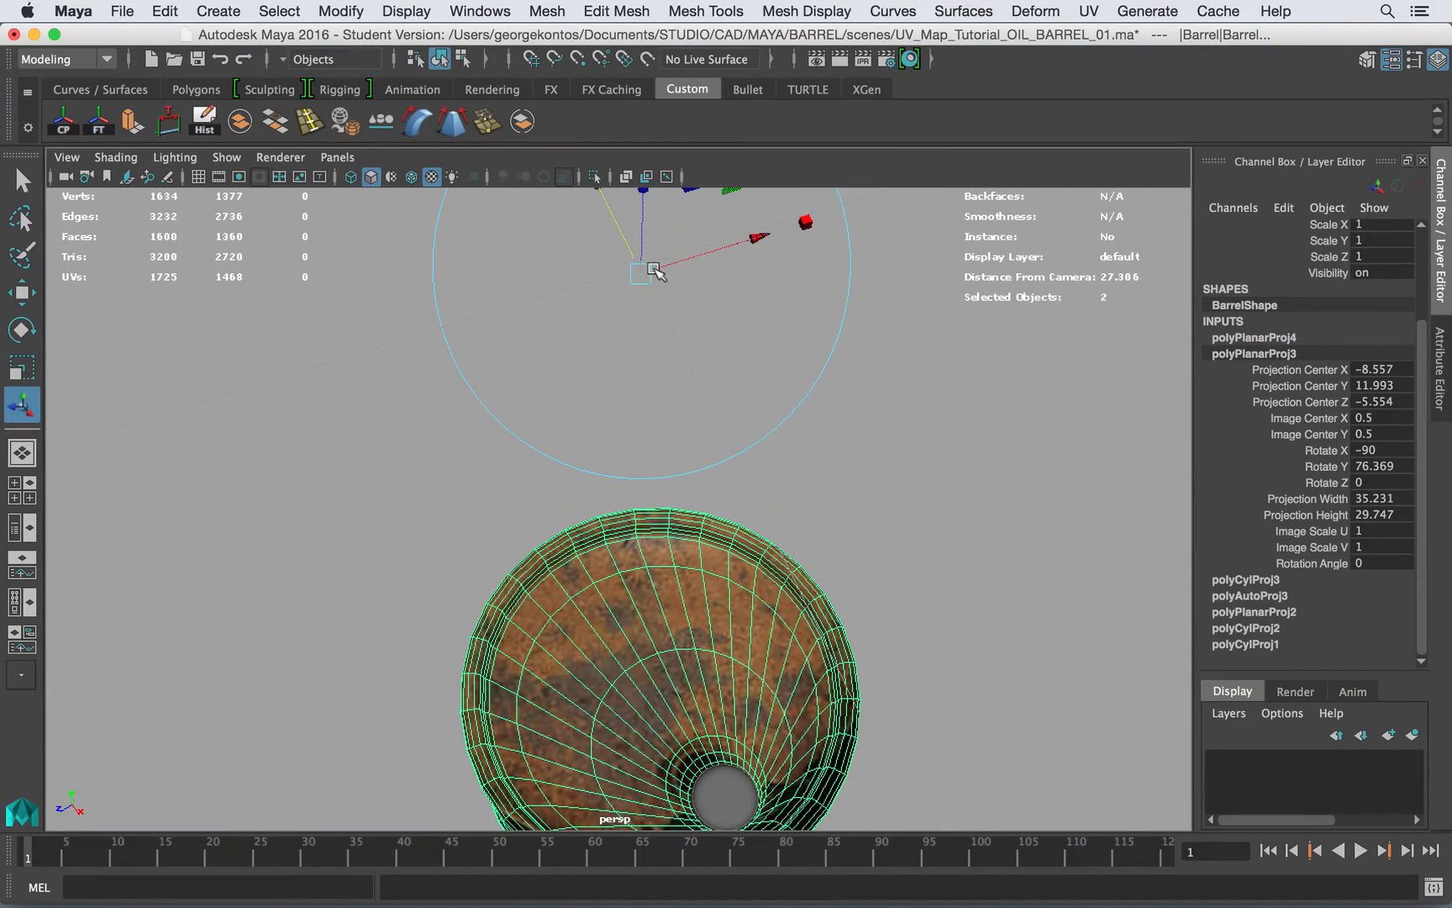
- Nudge the top projection's centre to X -8.09, Z -5.573 and check the texture's alignment around the cap
{"action": "left_click_drag", "start_coordinate": [720, 250], "coordinate": [728, 250]}
{"action": "left_click_drag", "start_coordinate": [626, 229], "coordinate": [636, 244]}
{"action": "middle_click_drag", "start_coordinate": [782, 714], "coordinate": [740, 419], "text": "alt"}
{"action": "scroll", "coordinate": [740, 419], "scroll_direction": "up", "scroll_amount": 5}
{"action": "right_click_drag", "start_coordinate": [741, 419], "coordinate": [797, 425], "text": "alt"}
{"action": "middle_click_drag", "start_coordinate": [786, 405], "coordinate": [755, 428], "text": "alt"}
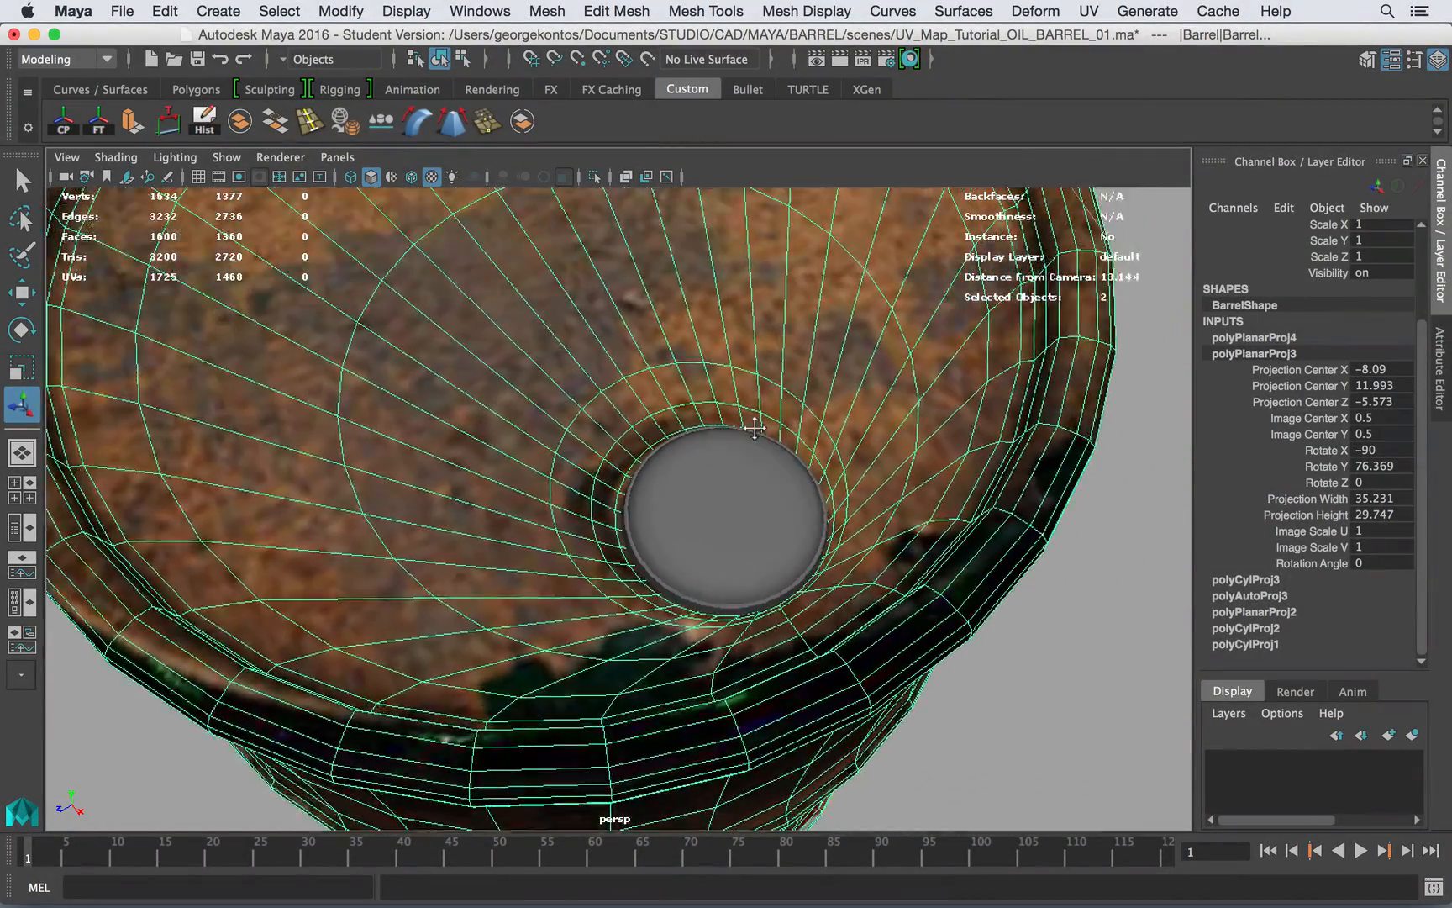
- Leave the projection editing, return to object mode and deselect the barrel
{"action": "right_click_drag", "start_coordinate": [1040, 484], "coordinate": [1122, 295]}
{"action": "left_click", "coordinate": [1116, 572]}
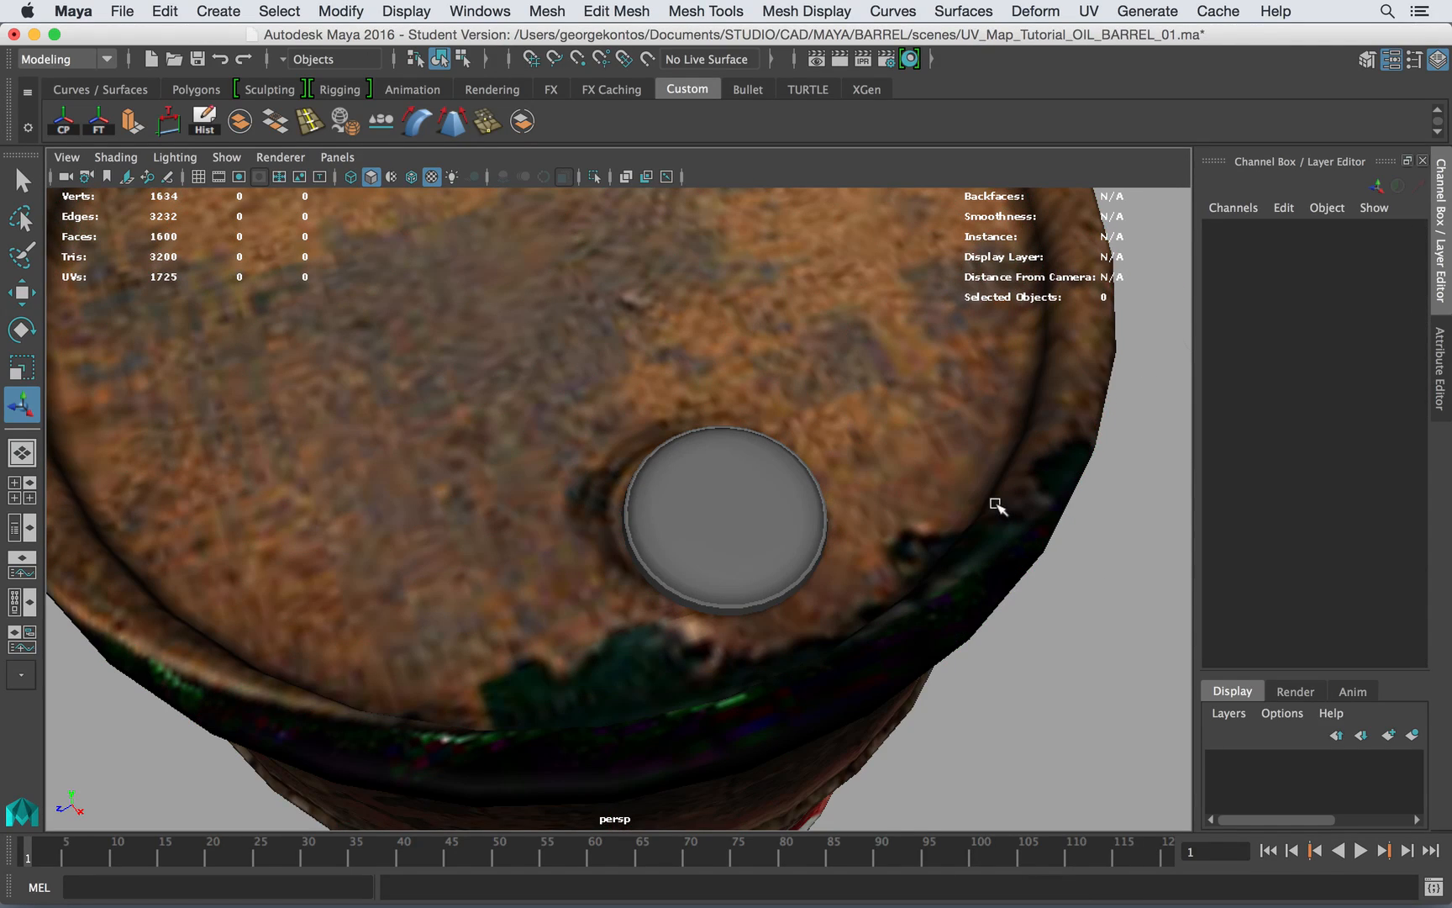
{"action": "key", "text": "z"}
{"action": "left_click", "coordinate": [1090, 632]}
- Examine the whole textured barrel from the side and from above
{"action": "right_click_drag", "start_coordinate": [1059, 624], "coordinate": [700, 518], "text": "alt"}
{"action": "left_click_drag", "start_coordinate": [700, 518], "coordinate": [617, 437], "text": "alt"}
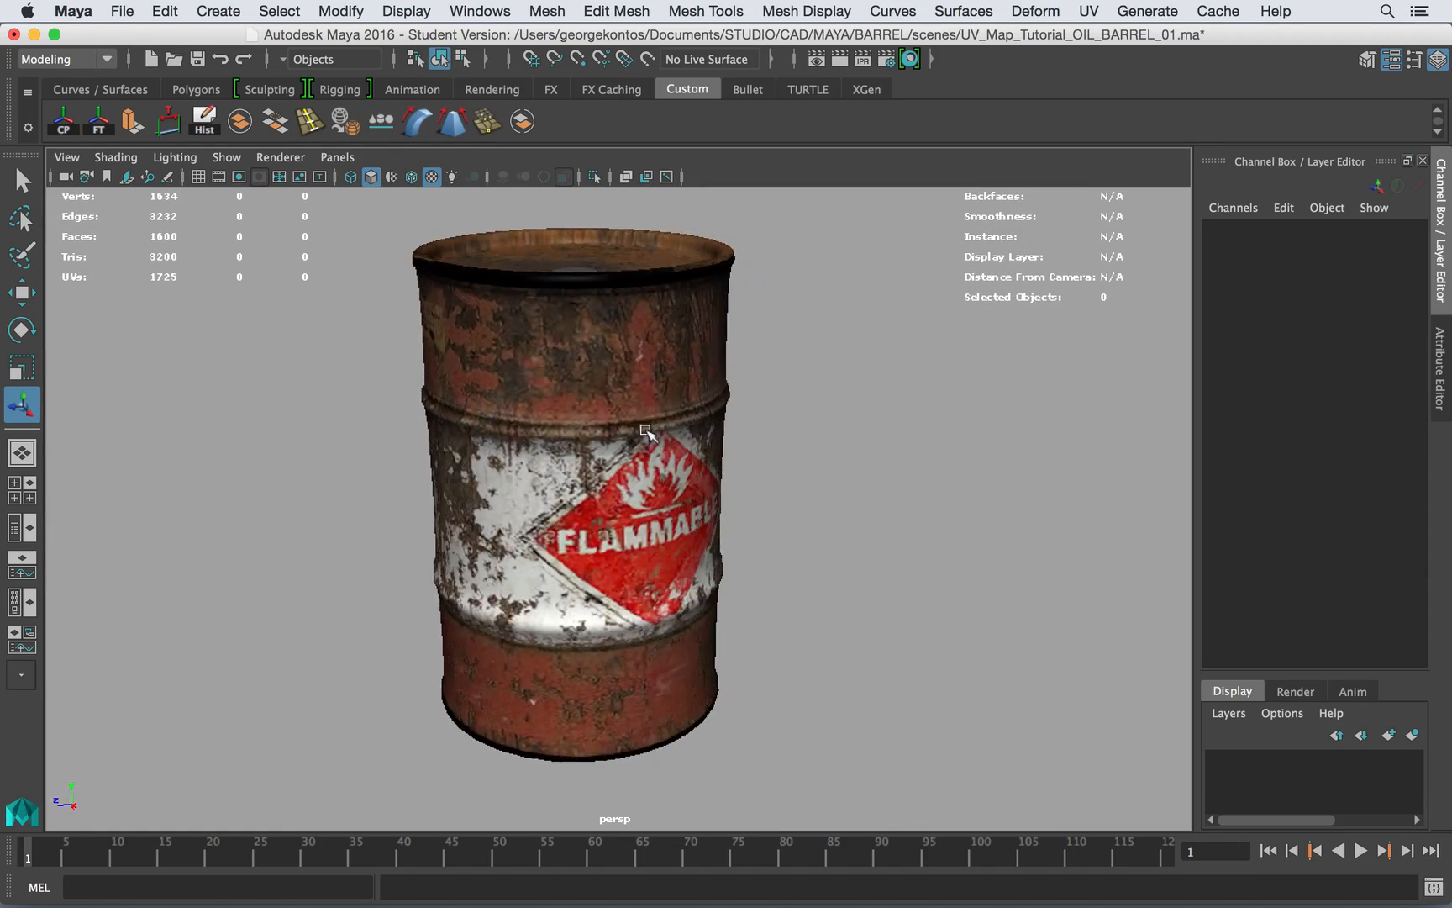
{"action": "middle_click_drag", "start_coordinate": [610, 432], "coordinate": [684, 550], "text": "alt"}
{"action": "left_click_drag", "start_coordinate": [685, 552], "coordinate": [687, 578], "text": "alt"}
{"action": "right_click_drag", "start_coordinate": [688, 576], "coordinate": [631, 514], "text": "alt"}
{"action": "middle_click_drag", "start_coordinate": [630, 514], "coordinate": [612, 398], "text": "alt"}
{"action": "mouse_move", "coordinate": [612, 398]}
{"action": "left_mouse_down", "text": "alt"}
{"action": "mouse_move", "coordinate": [622, 292]}
{"action": "mouse_move", "coordinate": [626, 410]}
{"action": "left_mouse_up", "text": "alt"}
{"action": "middle_click_drag", "start_coordinate": [626, 411], "coordinate": [626, 458], "text": "alt"}
{"action": "mouse_move", "coordinate": [626, 458]}
{"action": "left_mouse_down", "text": "alt"}
{"action": "mouse_move", "coordinate": [565, 450]}
{"action": "mouse_move", "coordinate": [609, 469]}
{"action": "left_mouse_up", "text": "alt"}
- Select the small round cap on the barrel's top and assign the existing phong1 material to it
{"action": "right_click_drag", "start_coordinate": [463, 426], "coordinate": [697, 454], "text": "alt"}
{"action": "left_click", "coordinate": [528, 440]}
{"action": "left_click_drag", "start_coordinate": [458, 433], "coordinate": [448, 425], "text": "alt"}
{"action": "right_click_drag", "start_coordinate": [448, 426], "coordinate": [752, 387], "text": "alt"}
{"action": "middle_click_drag", "start_coordinate": [433, 362], "coordinate": [721, 459], "text": "alt"}
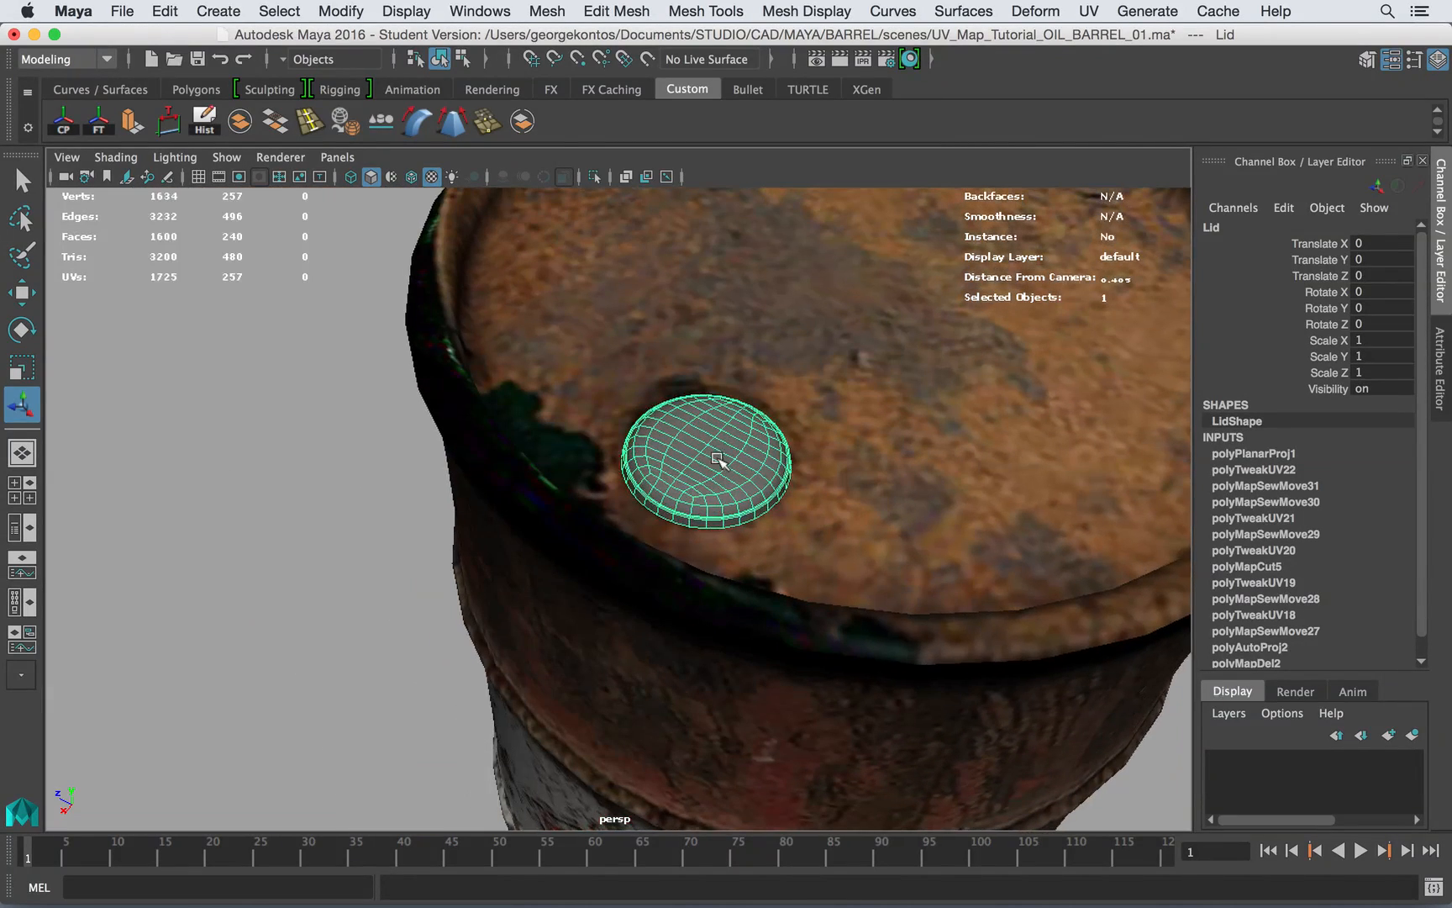
{"action": "right_click_drag", "start_coordinate": [722, 438], "coordinate": [550, 305], "text": "alt"}
{"action": "right_click", "coordinate": [551, 305]}
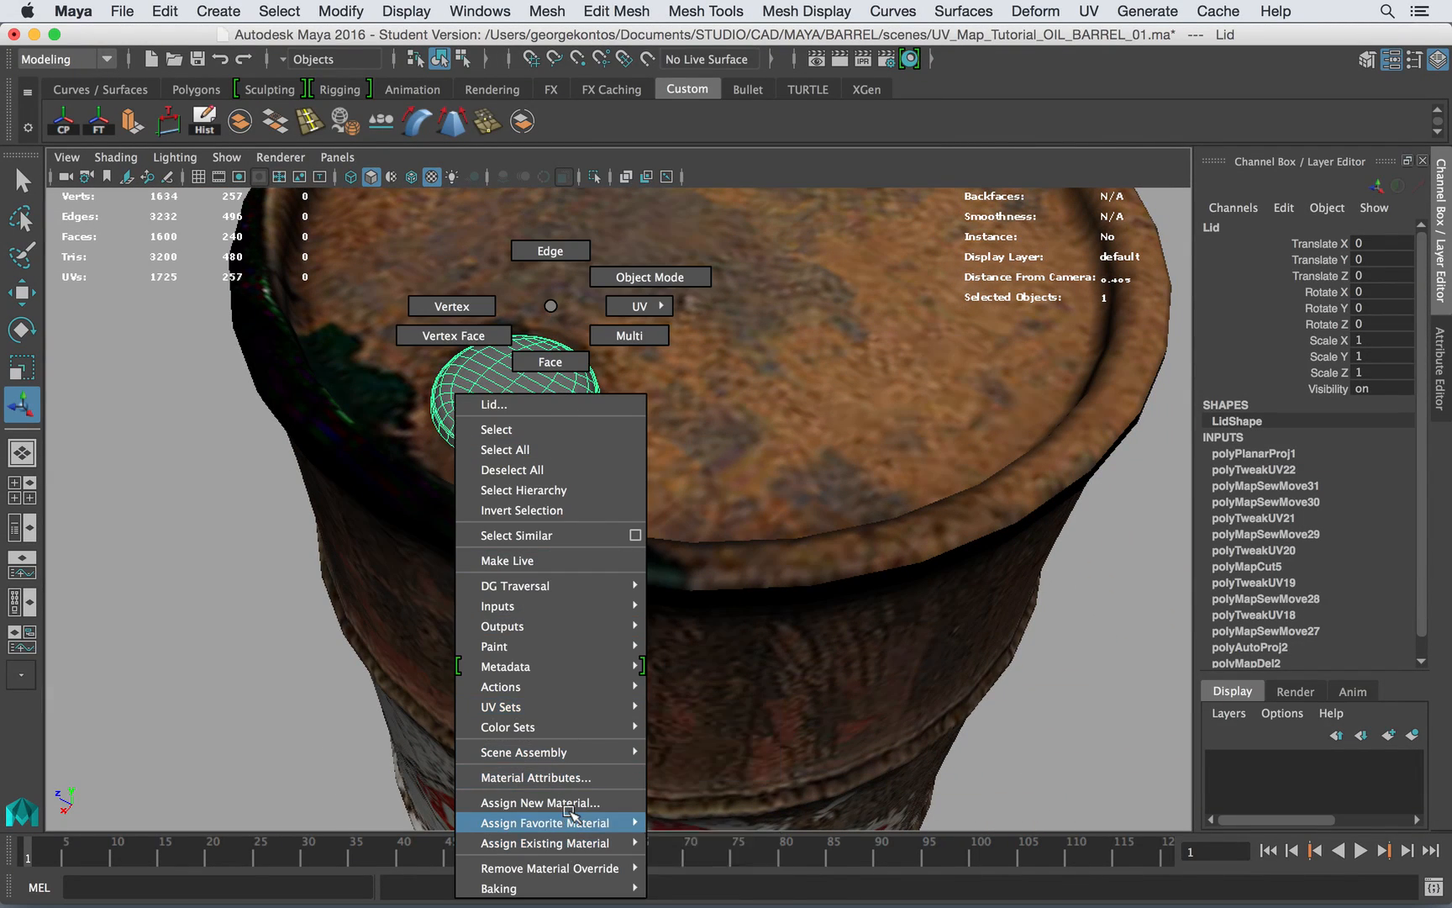
{"action": "mouse_move", "coordinate": [589, 844]}
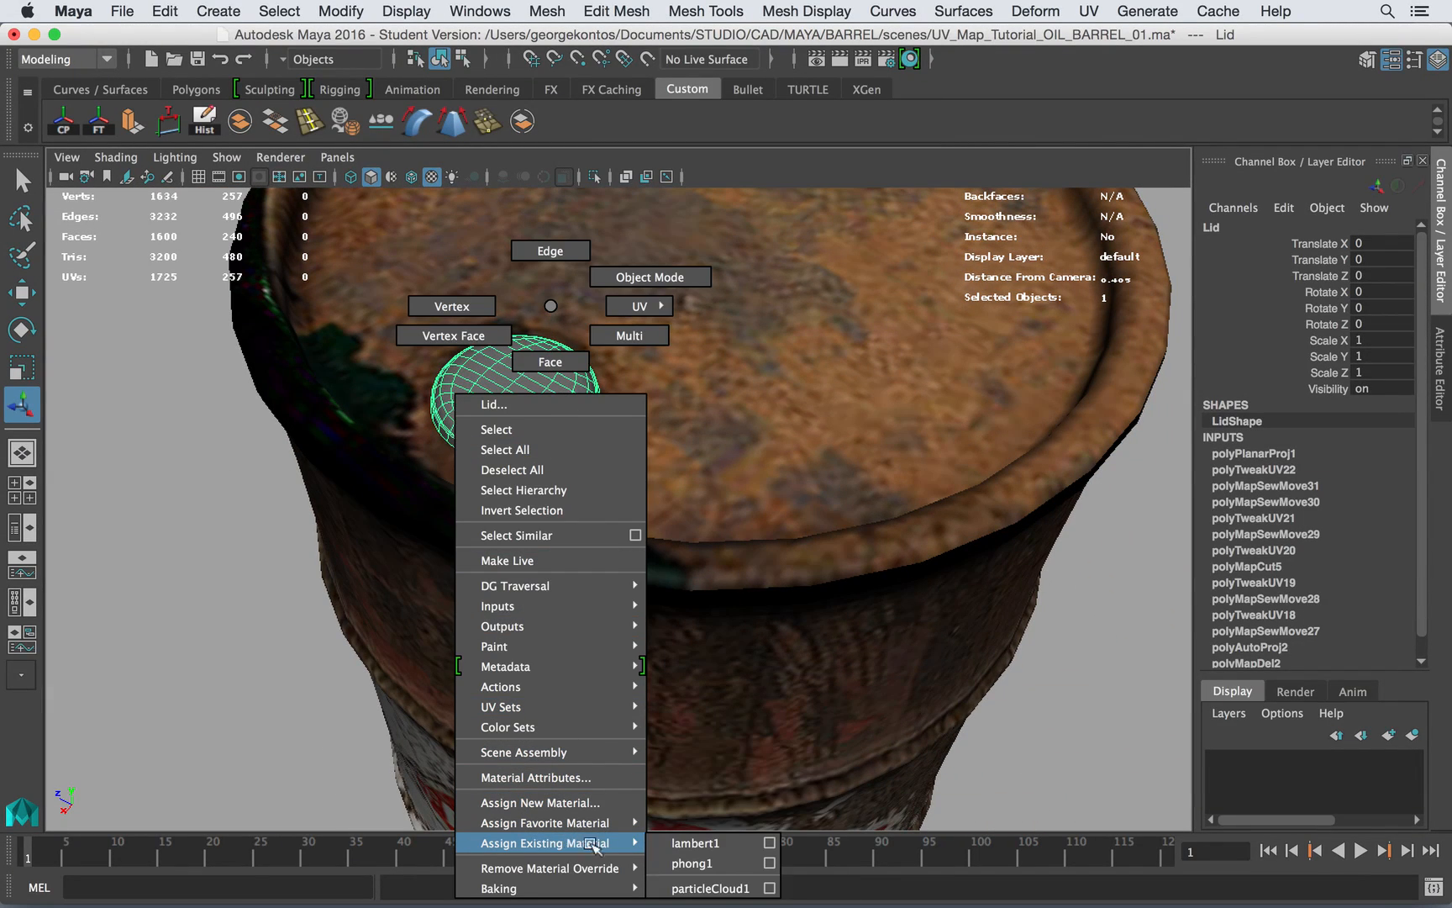
{"action": "left_click", "coordinate": [687, 860]}
- Apply a Y-axis planar projection to the small round cap
{"action": "right_click_drag", "start_coordinate": [633, 517], "coordinate": [539, 480], "text": "alt"}
{"action": "left_click_drag", "start_coordinate": [539, 480], "coordinate": [648, 521], "text": "alt"}
{"action": "right_click_drag", "start_coordinate": [559, 538], "coordinate": [714, 639], "text": "alt"}
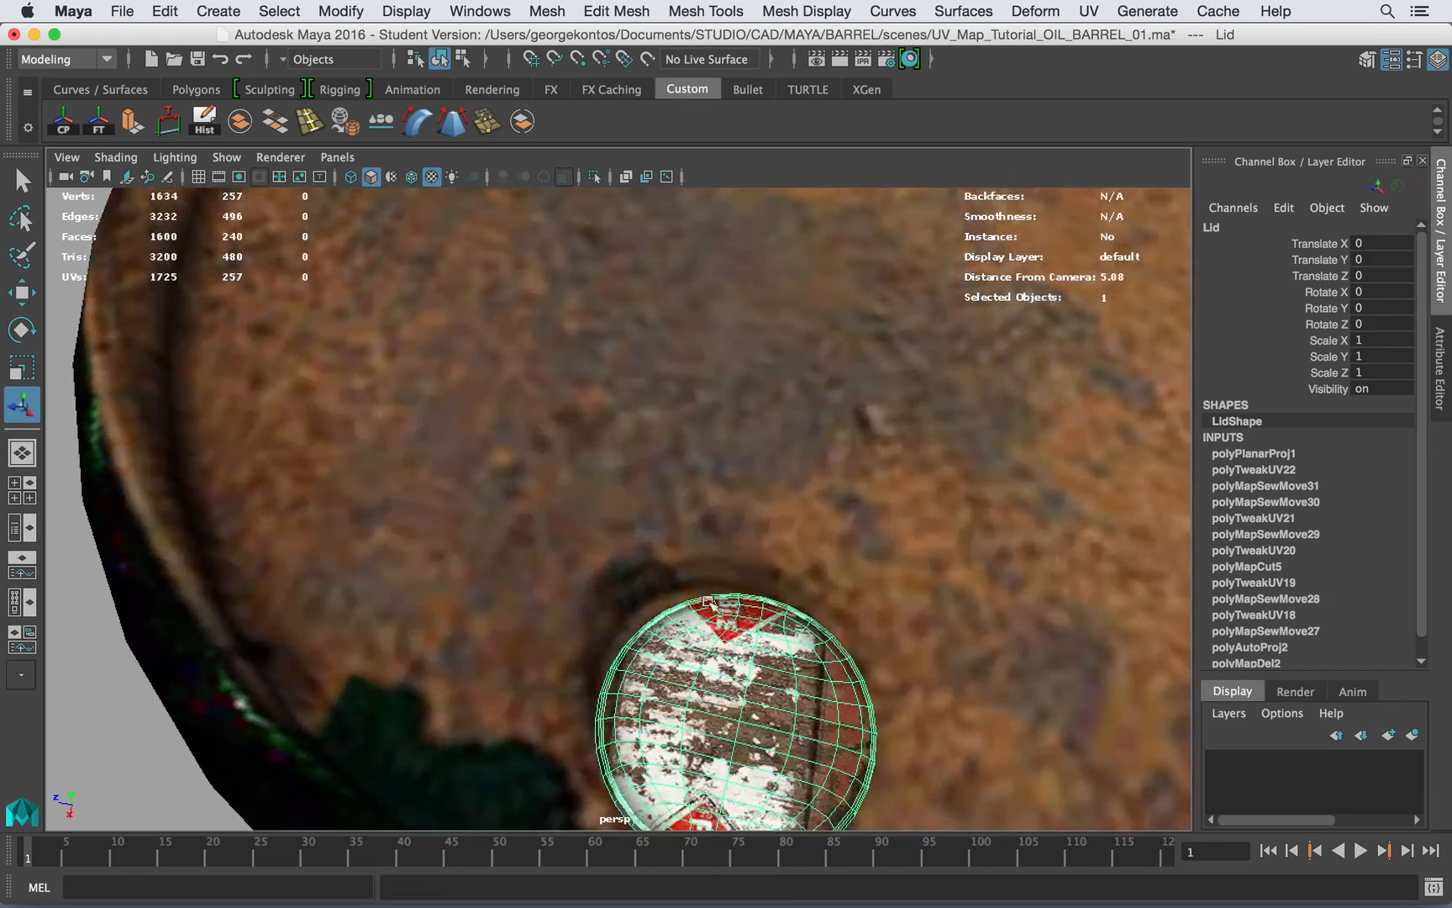
{"action": "middle_click_drag", "start_coordinate": [731, 603], "coordinate": [703, 554], "text": "alt"}
{"action": "left_click_drag", "start_coordinate": [704, 554], "coordinate": [665, 542], "text": "alt"}
{"action": "right_click_drag", "start_coordinate": [514, 449], "coordinate": [427, 465], "text": "alt"}
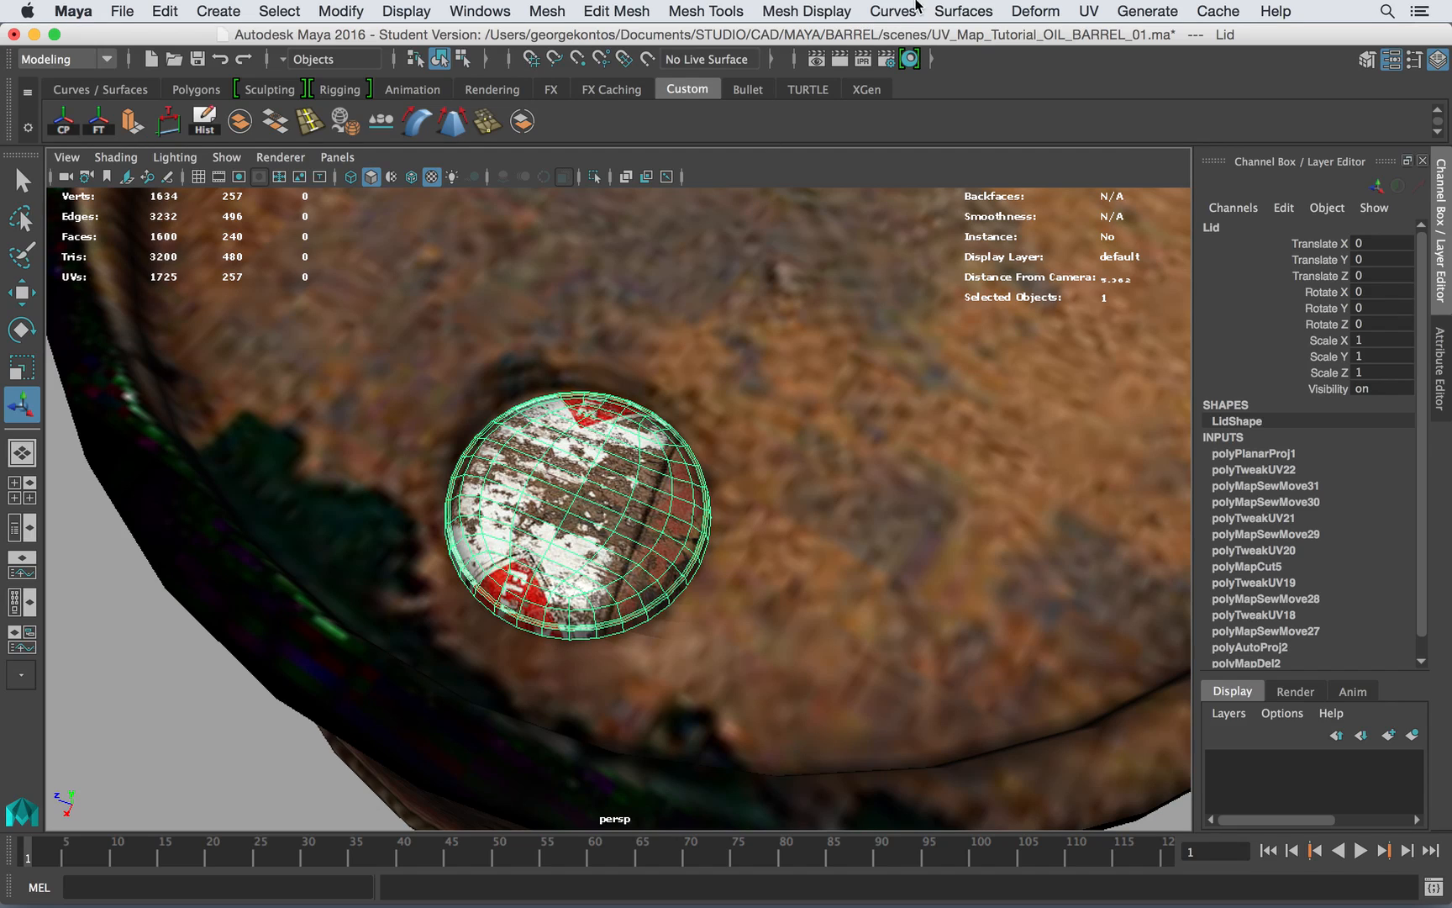
{"action": "left_click", "coordinate": [1089, 10]}
{"action": "left_click", "coordinate": [1106, 234]}
- Enlarge the cap's projection to 10.345 wide and high and move its centre to X 2.261, Z 1.421
{"action": "right_click_drag", "start_coordinate": [809, 442], "coordinate": [752, 440], "text": "alt"}
{"action": "left_click_drag", "start_coordinate": [713, 436], "coordinate": [812, 436]}
{"action": "left_click_drag", "start_coordinate": [631, 479], "coordinate": [595, 485]}
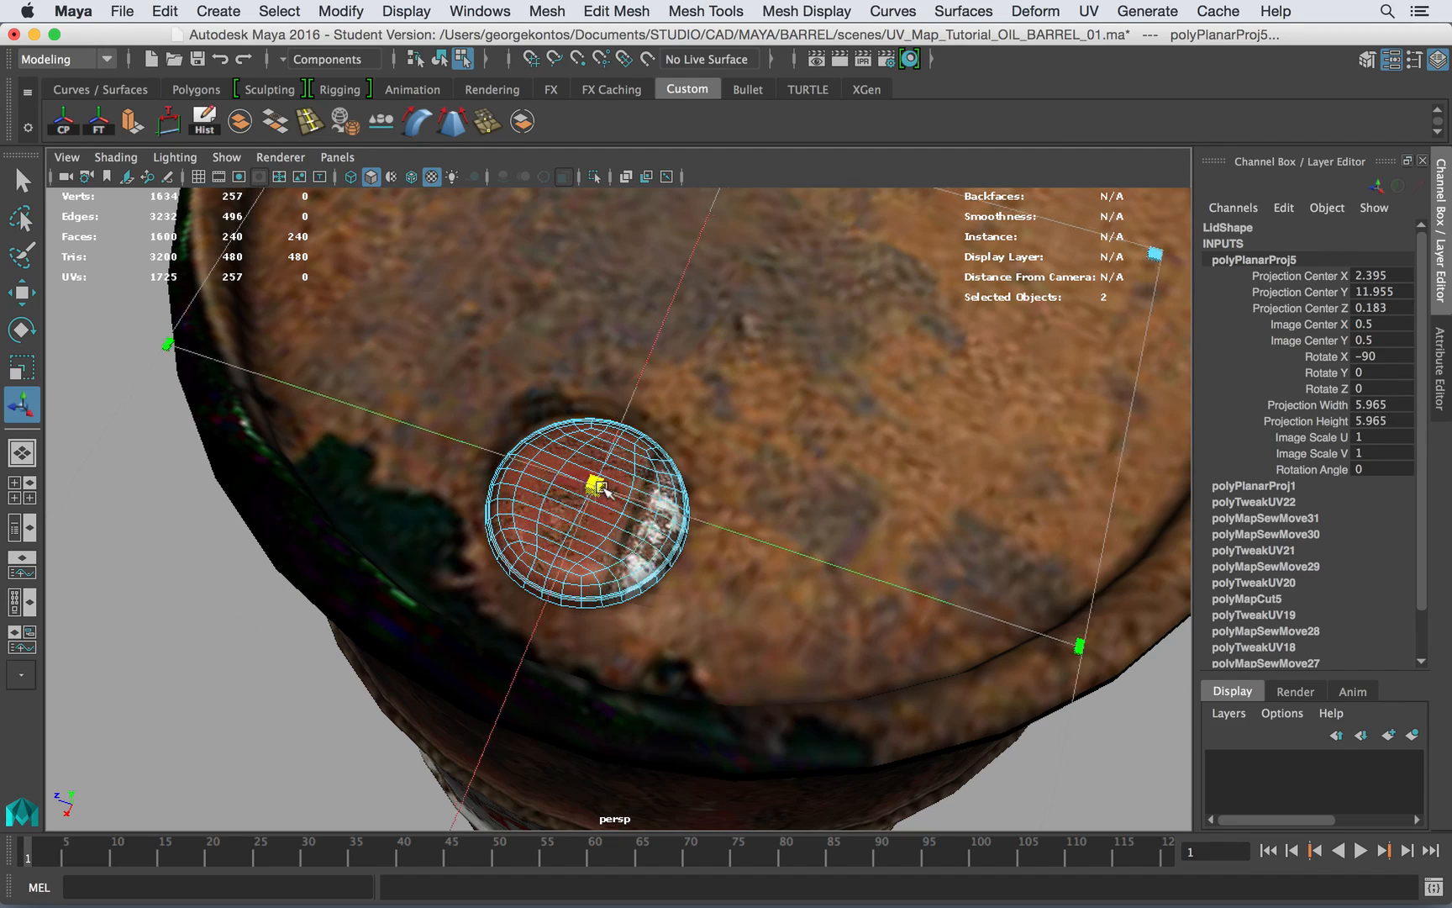
{"action": "right_click_drag", "start_coordinate": [810, 415], "coordinate": [710, 376], "text": "alt"}
{"action": "left_click_drag", "start_coordinate": [747, 451], "coordinate": [886, 391]}
{"action": "right_click_drag", "start_coordinate": [841, 496], "coordinate": [1026, 525], "text": "alt"}
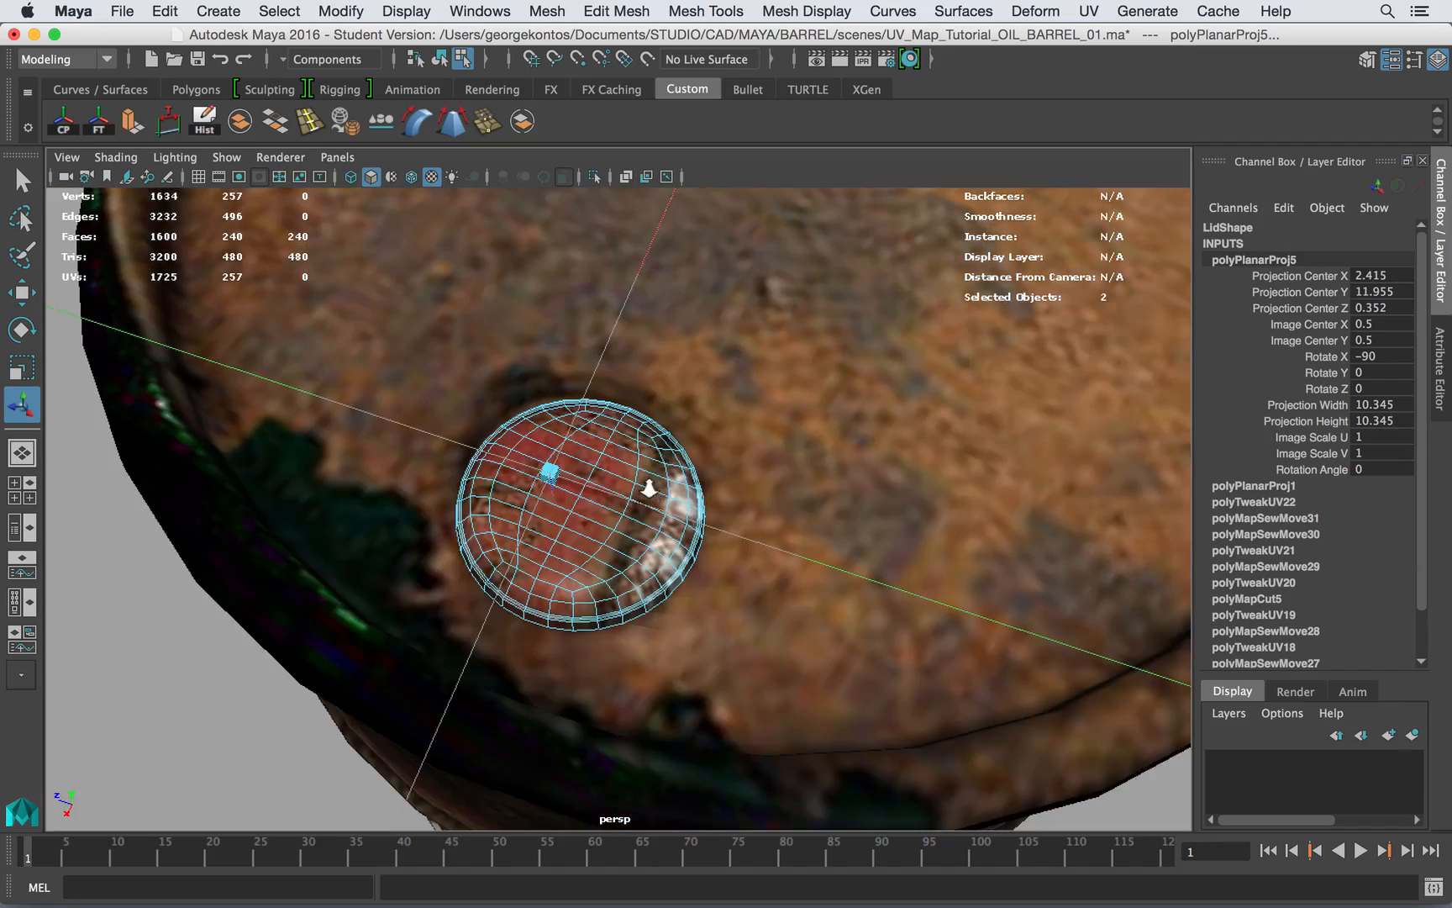
{"action": "right_click_drag", "start_coordinate": [649, 488], "coordinate": [740, 496], "text": "alt"}
{"action": "left_click_drag", "start_coordinate": [479, 436], "coordinate": [117, 253]}
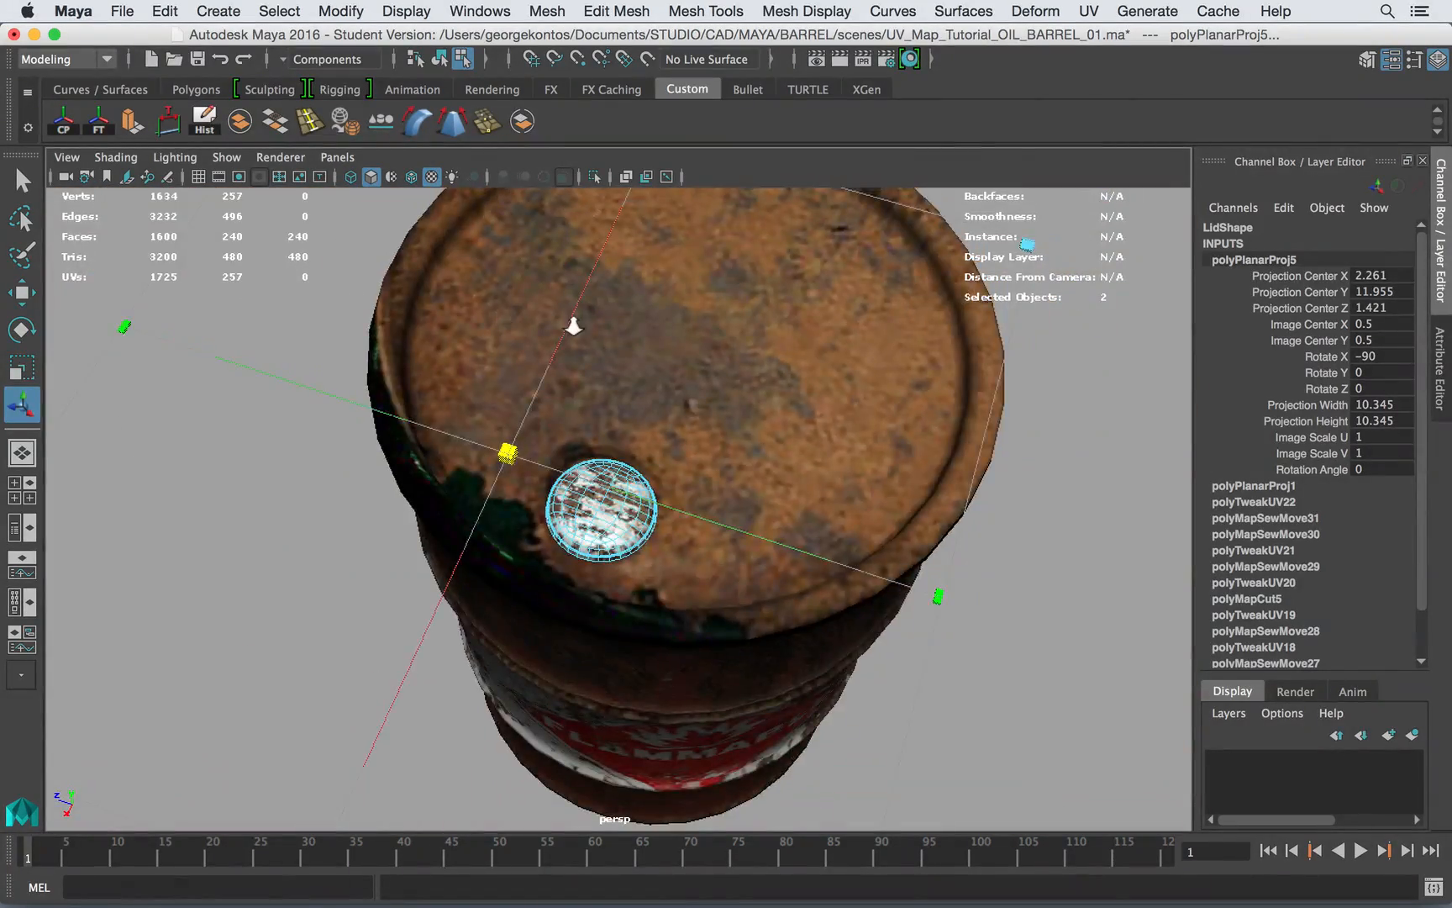
{"action": "right_click_drag", "start_coordinate": [568, 324], "coordinate": [433, 294], "text": "alt"}
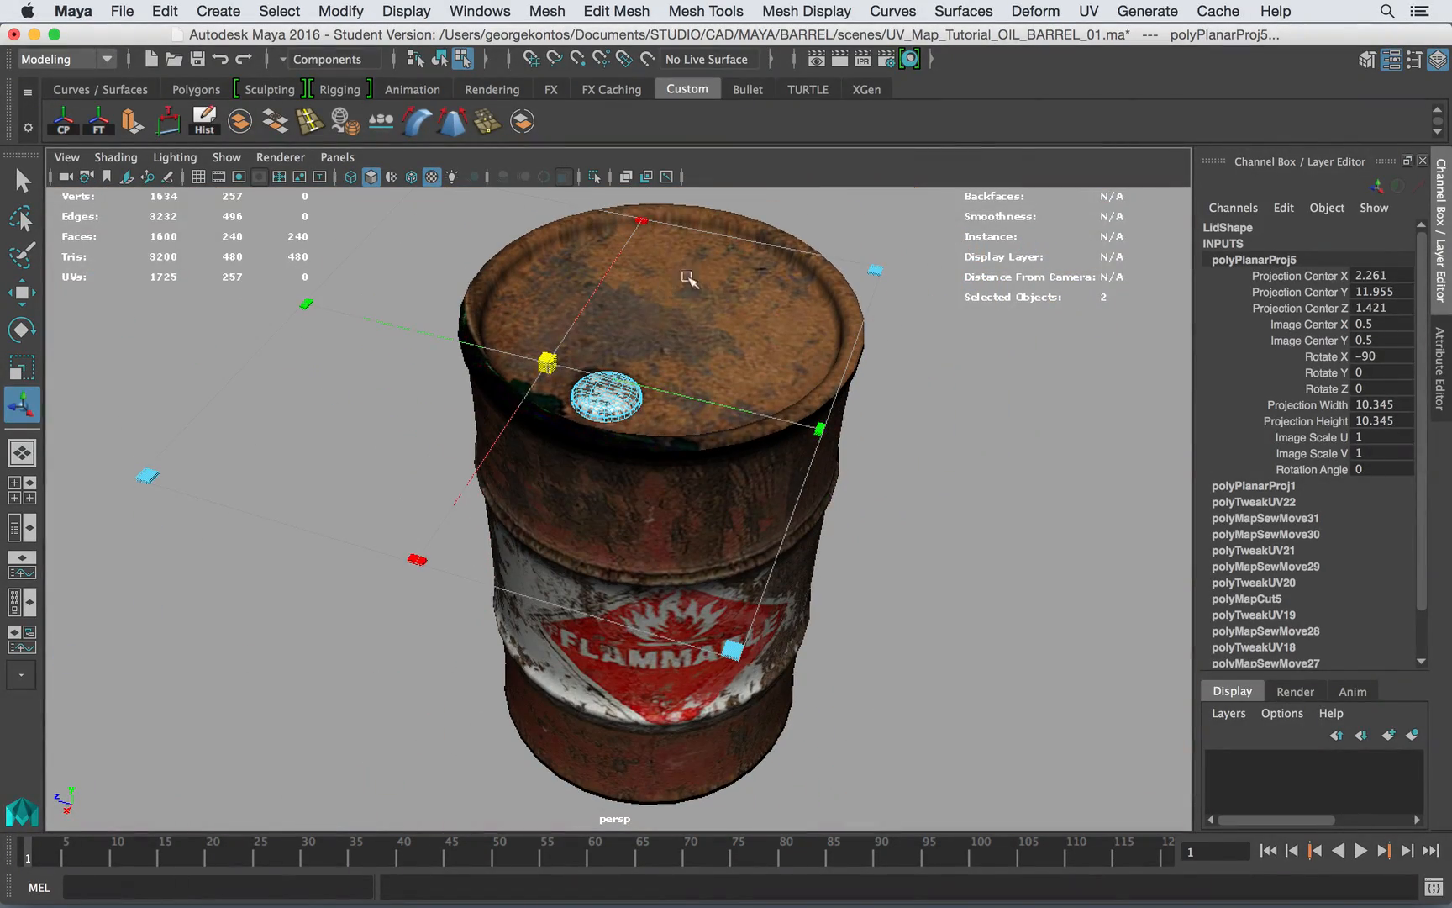